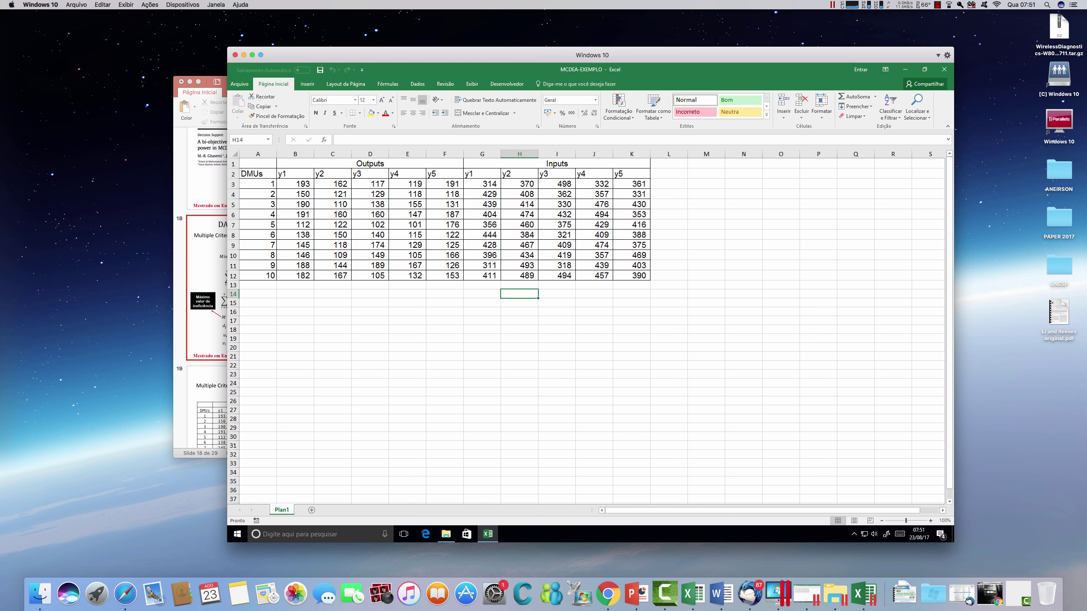
- Switch the Windows 10 virtual machine window to full screen
left_click(102, 5)
mouse_move(126, 5)
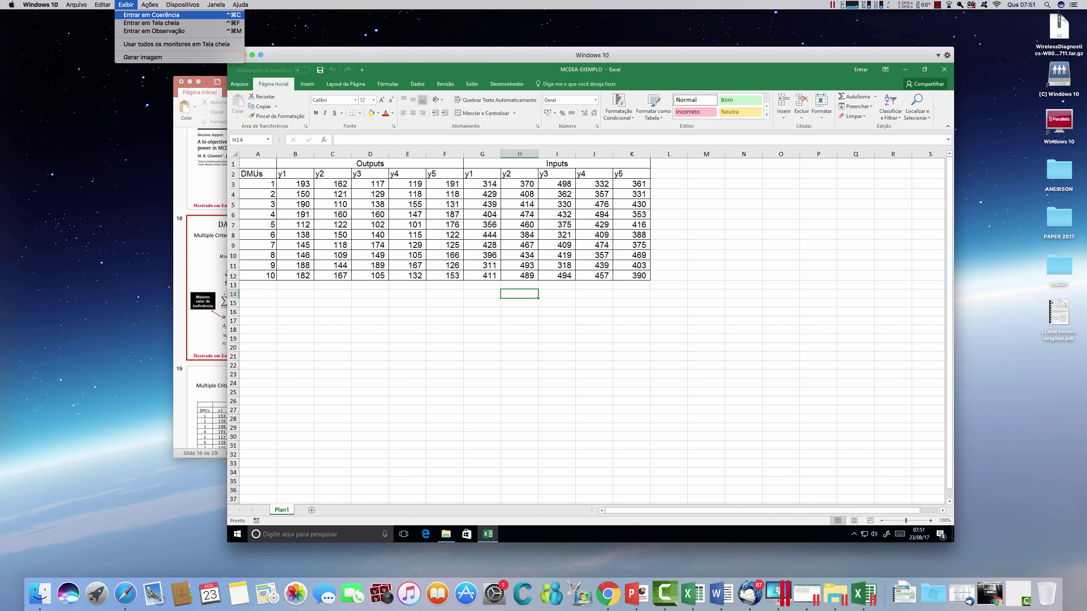
left_click(146, 23)
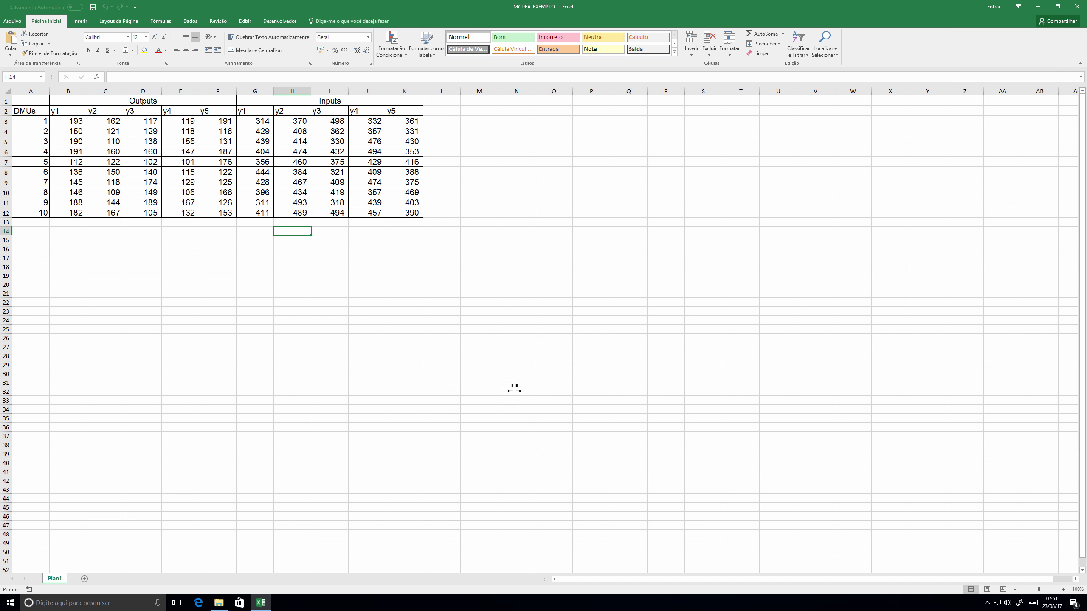
- Insert two blank rows above the Outputs and Inputs header row of the DMU table
scroll(512, 388, "up", 1, "ctrl")
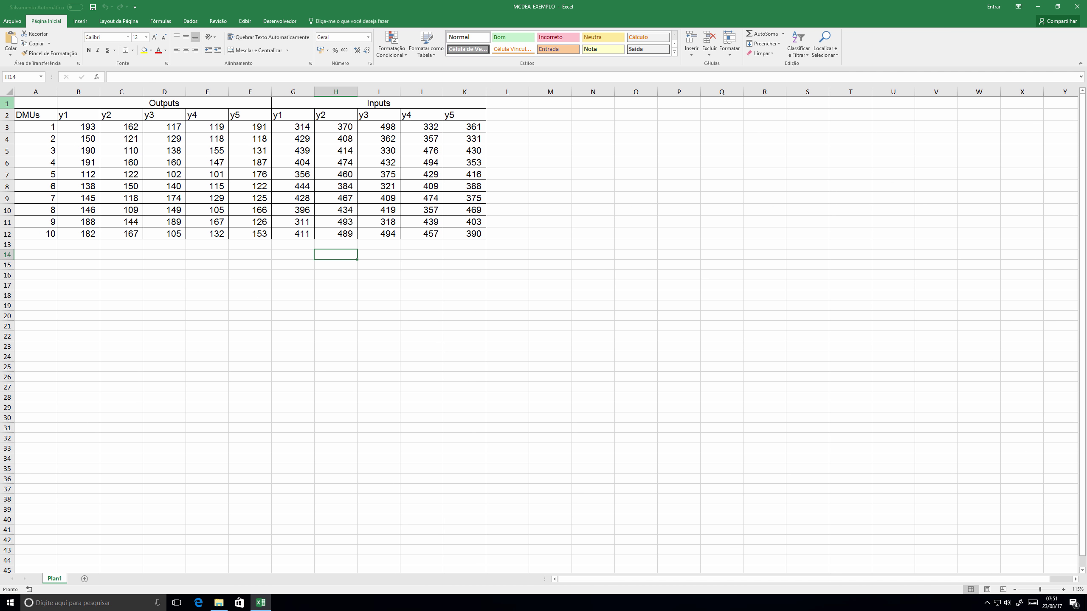
right_click(8, 103)
left_click(30, 159)
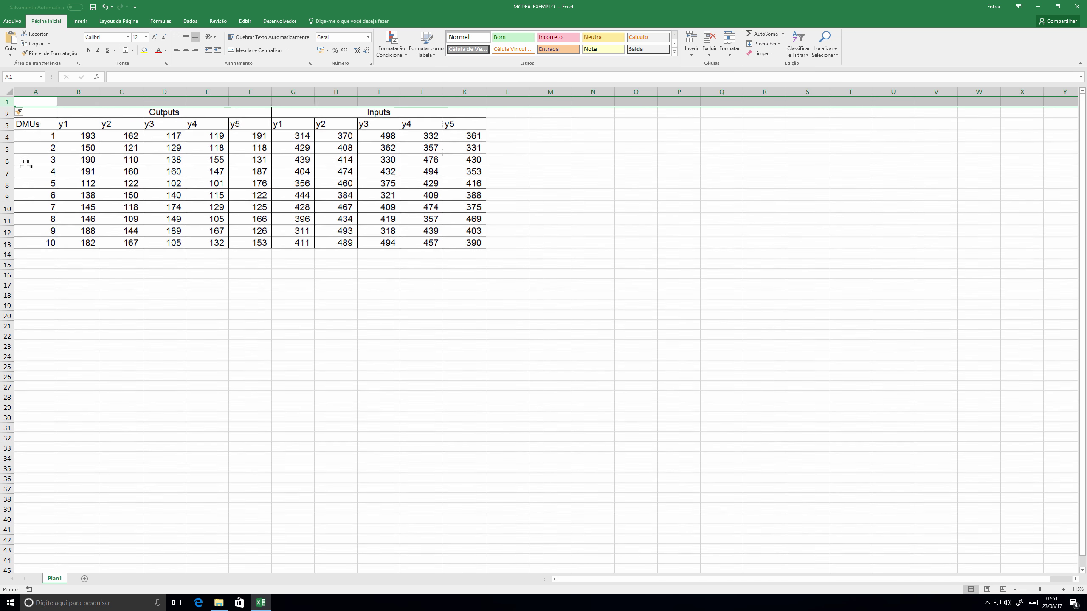
right_click(9, 102)
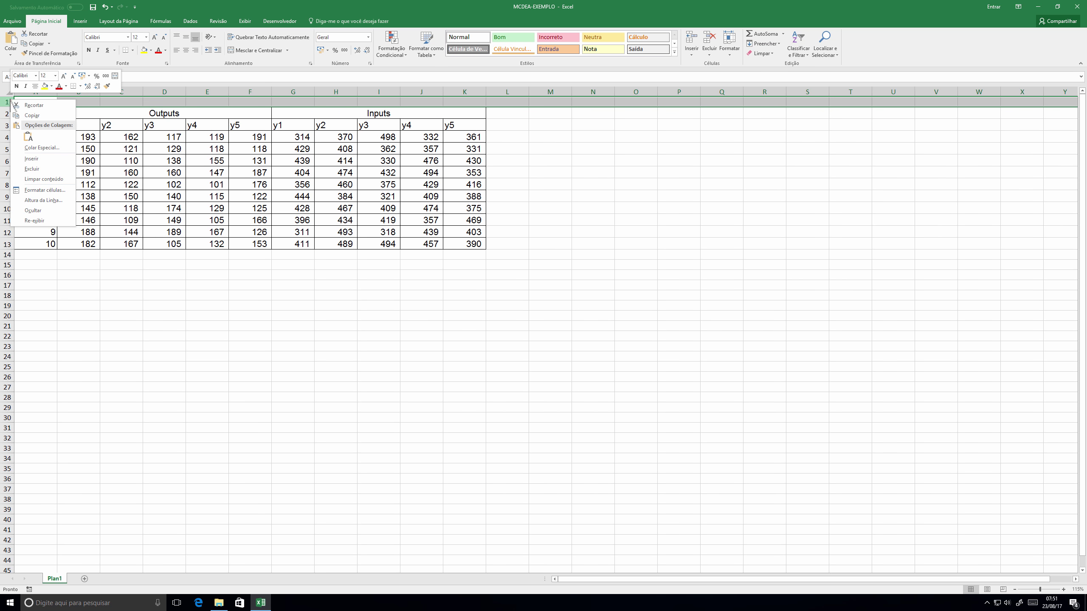
left_click(31, 159)
left_click(64, 173)
left_click(47, 104)
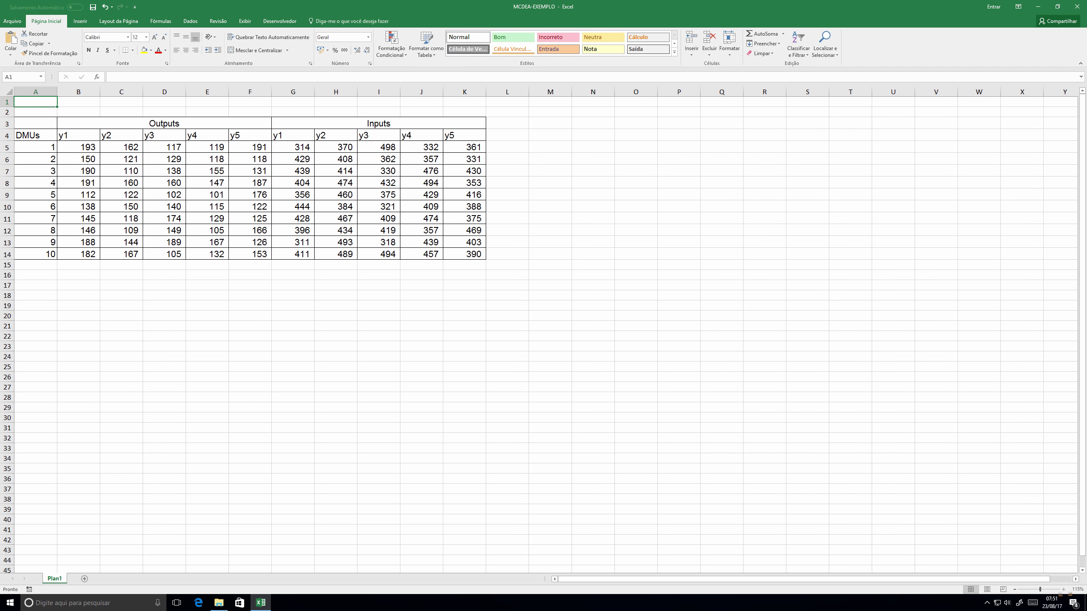
- Merge and centre cells A1:A2 and enter the label "Variáveis" in the merged cell
left_click(1064, 590)
left_click(1063, 589)
left_click_drag(65, 92, 61, 116)
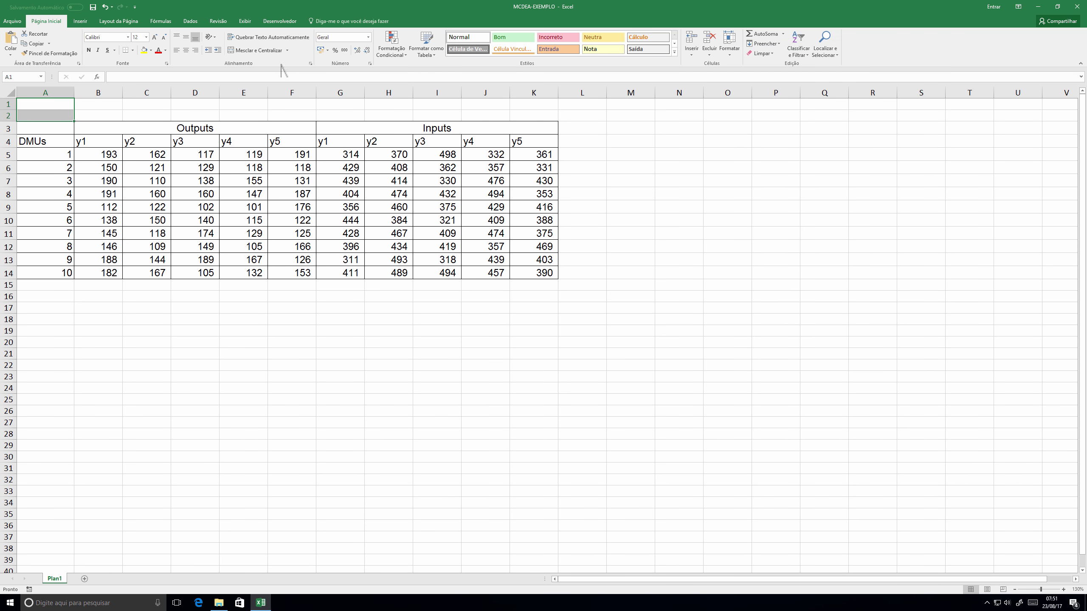
left_click(260, 51)
type("vAR")
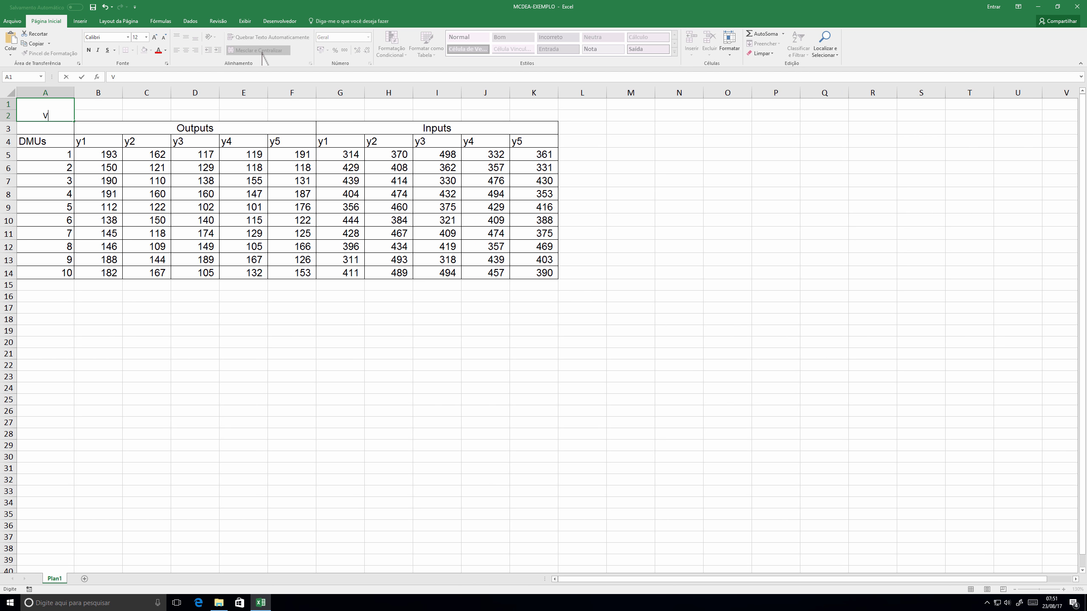
type("iáveis")
key("Tab")
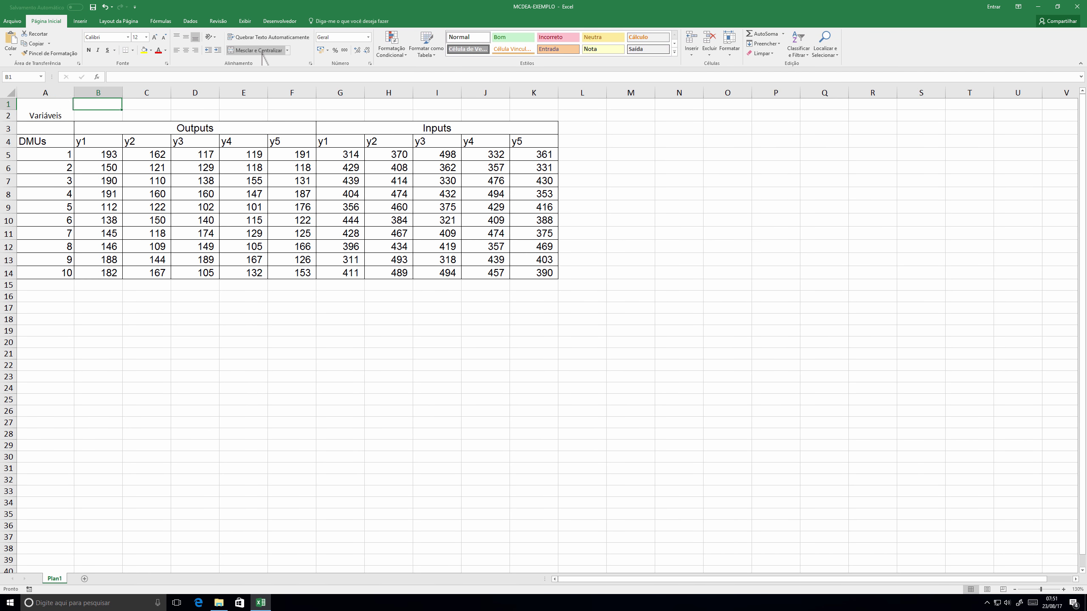
- Enter u1 in B1 and fill the series across to u5 in F1
type("u1")
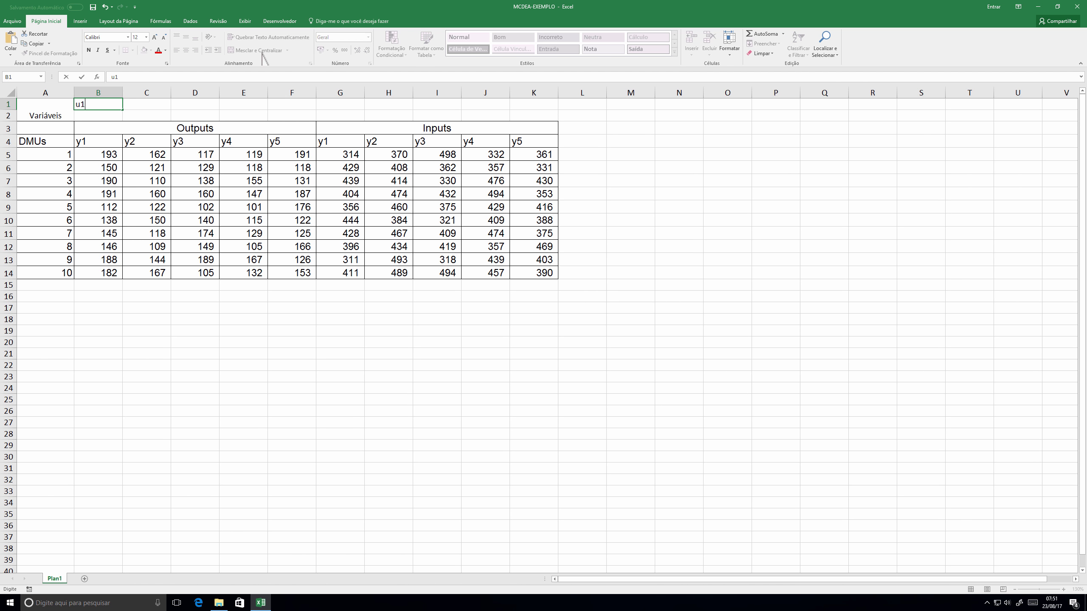
key("Tab")
left_click(90, 105)
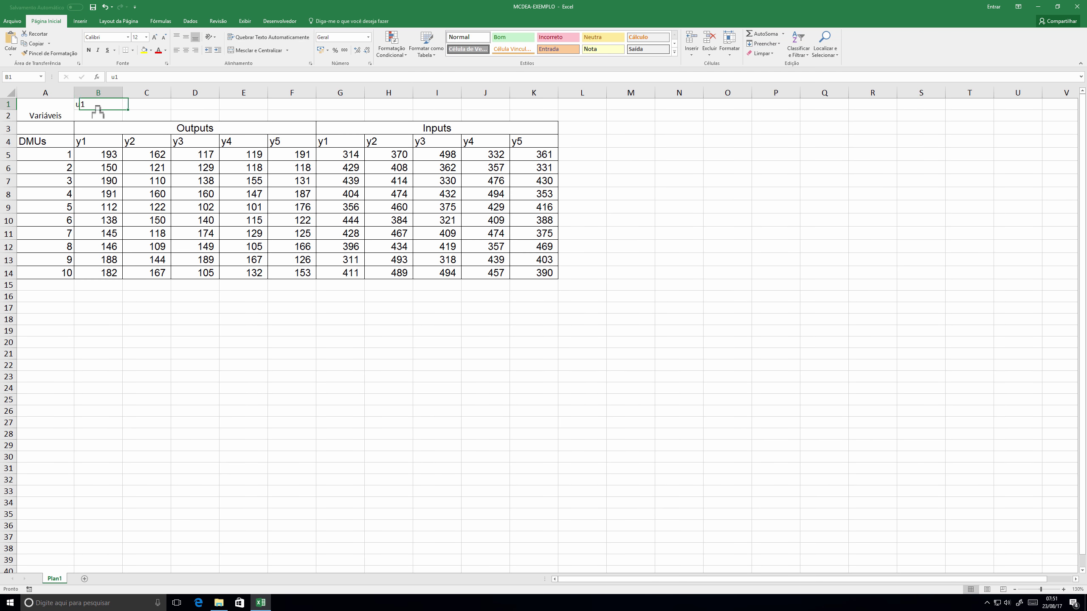
left_click_drag(122, 110, 309, 123)
- Enter v1 and v2 in G1 and H1 and extend the series to v5 in K1
double_click(358, 110)
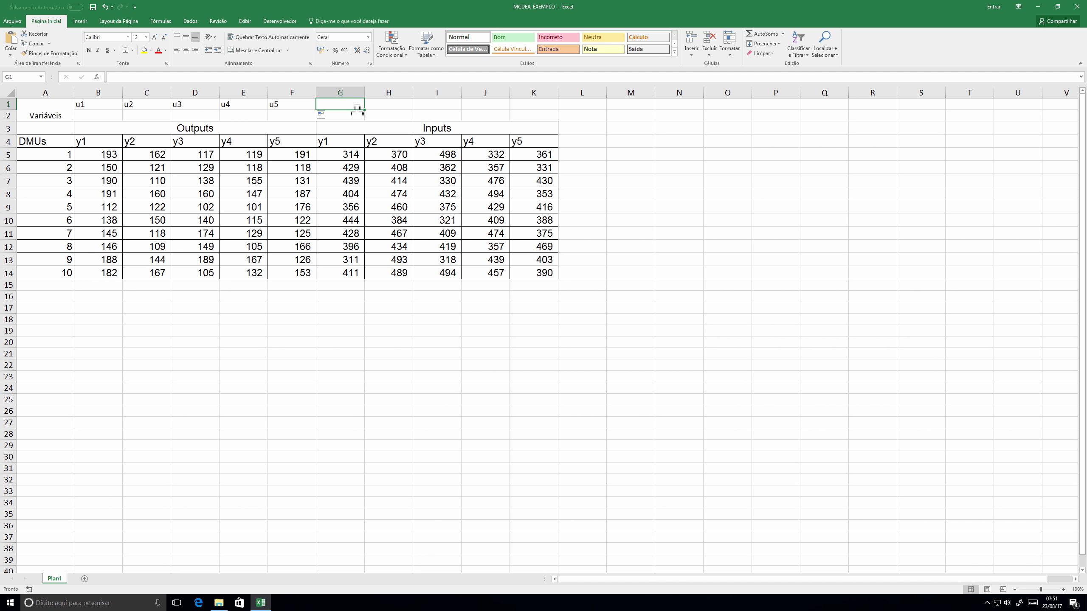
type("v1")
key("Tab")
type("v2")
key("Tab")
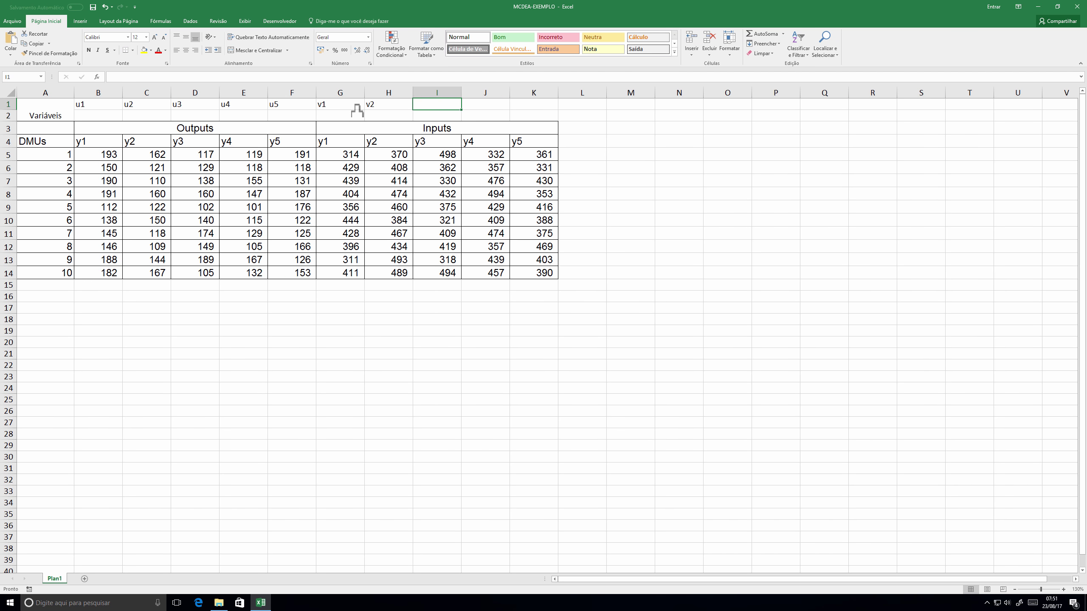
left_click_drag(353, 107, 542, 115)
- Apply a thick outside border to B1:K2 and centre the contents horizontally
left_click_drag(81, 105, 557, 119)
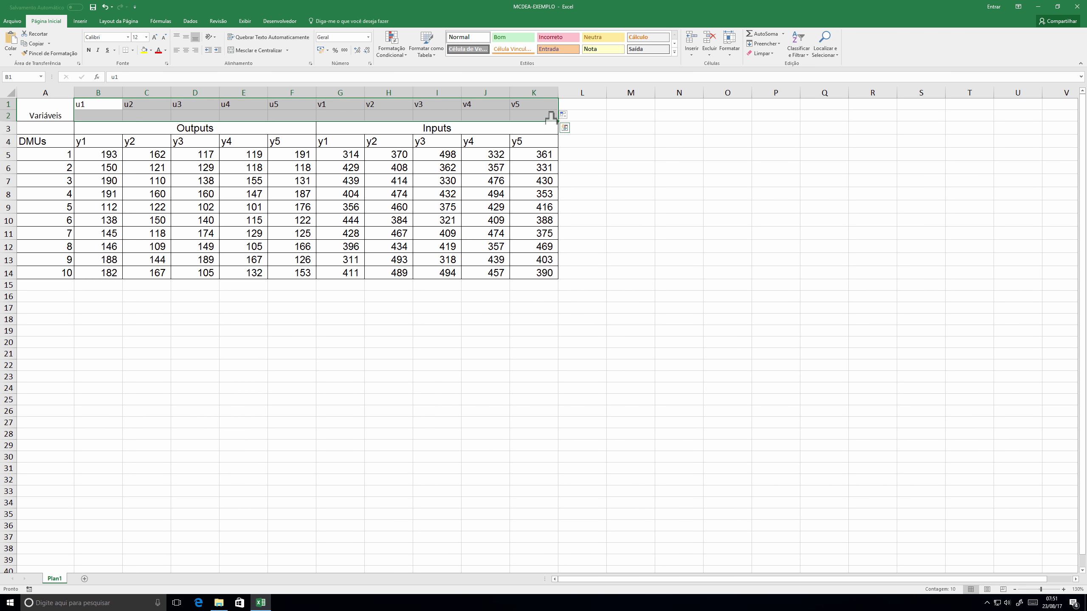
left_click(133, 50)
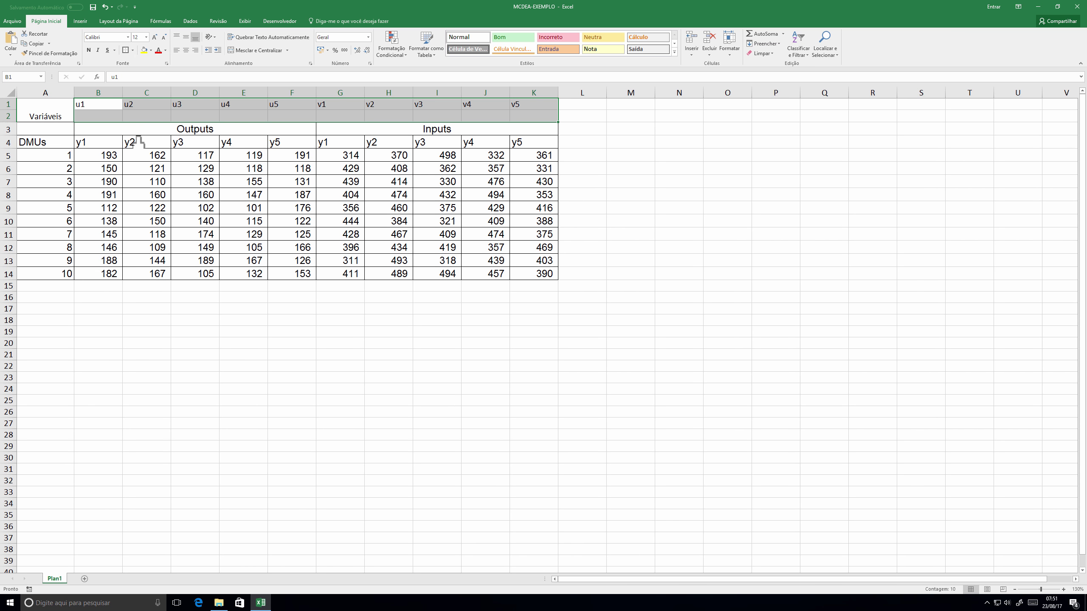
left_click(145, 143)
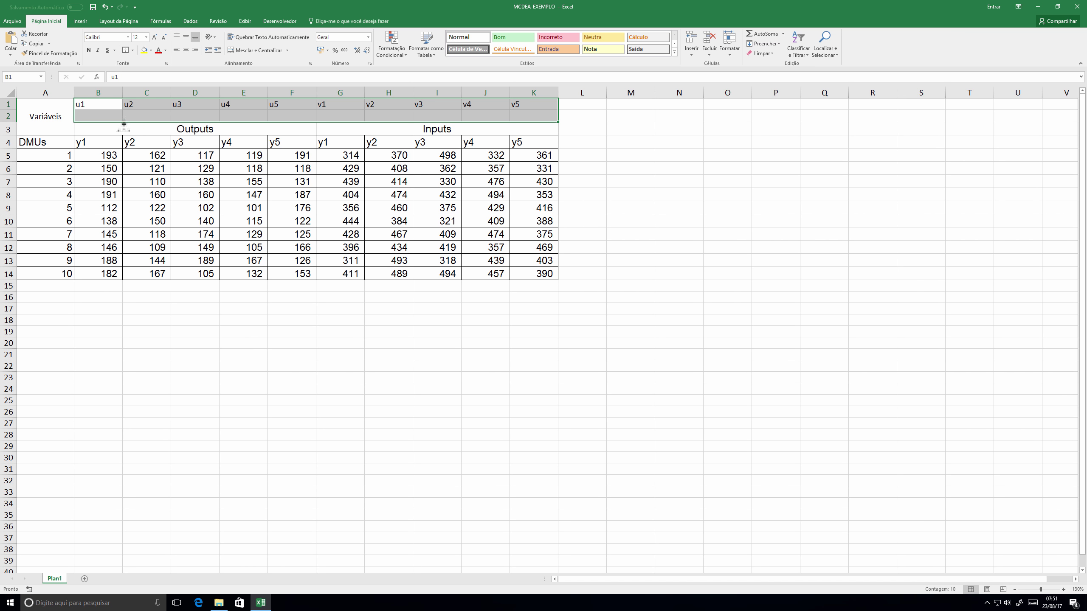
left_click(185, 50)
- Fill the u1 to u5 cells (B1:F1) with yellow and the v1 to v5 cells (G1:K1) with orange
left_click_drag(112, 107, 288, 107)
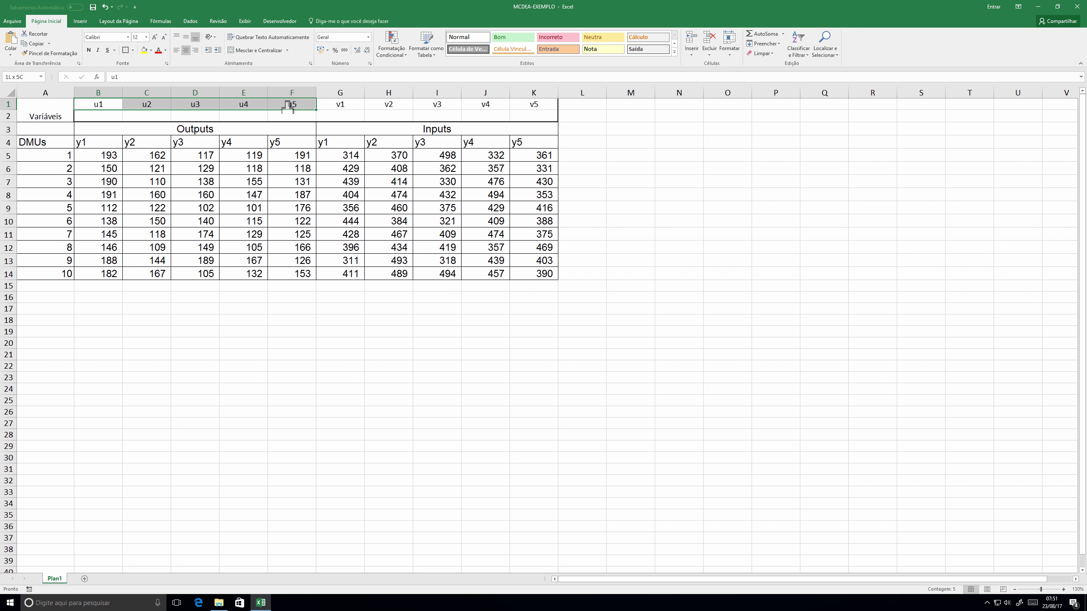
left_click(144, 50)
left_click_drag(344, 107, 543, 110)
left_click(151, 50)
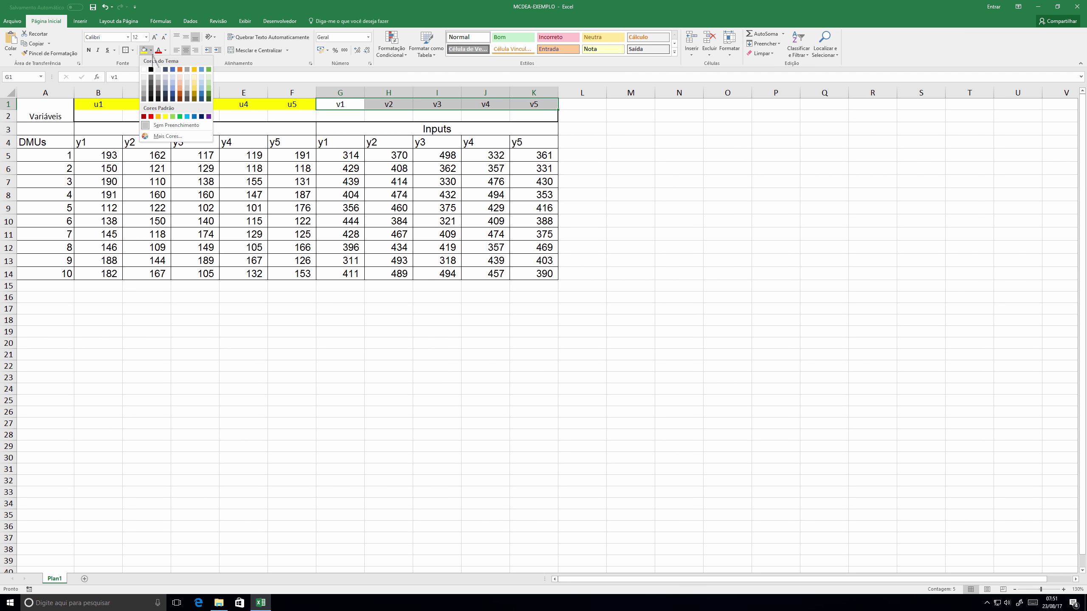
left_click(156, 121)
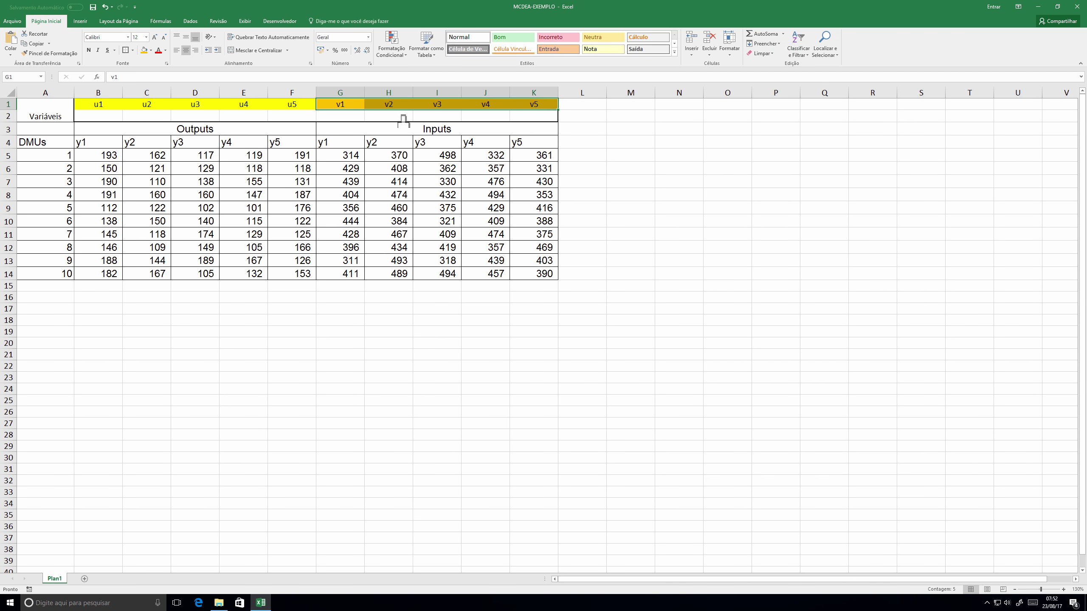
- Make the variable labels in G1:K1 and B1:F1 bold
key("ctrl+n")
left_click_drag(98, 106, 291, 105)
key("ctrl+n")
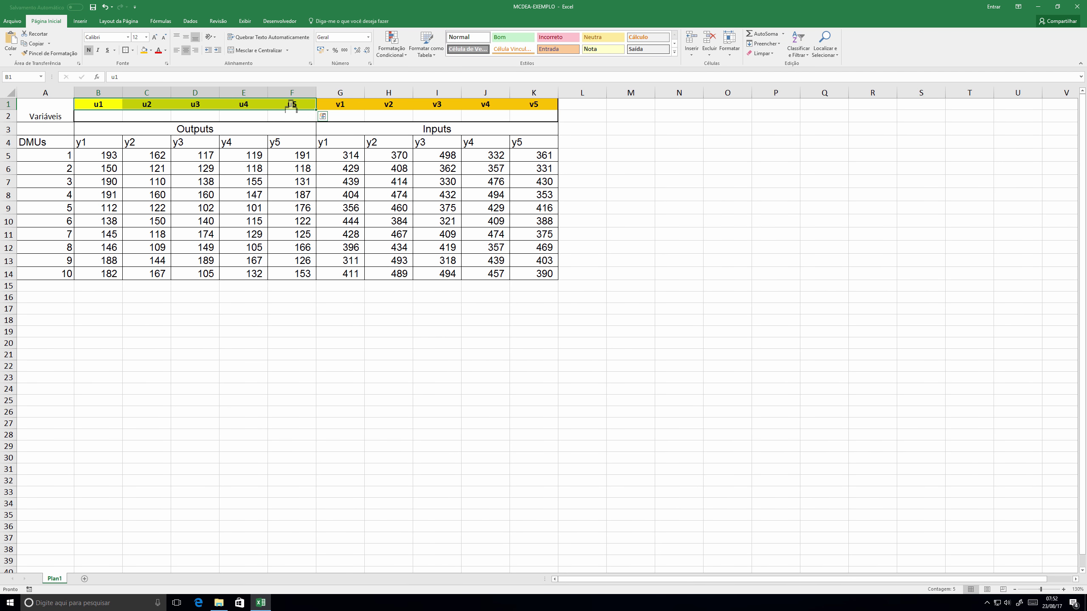
- Enter the column headings "Soma Y", "Soma X", "Diferença" and "Eficiência" in L4:O4
left_click(601, 146)
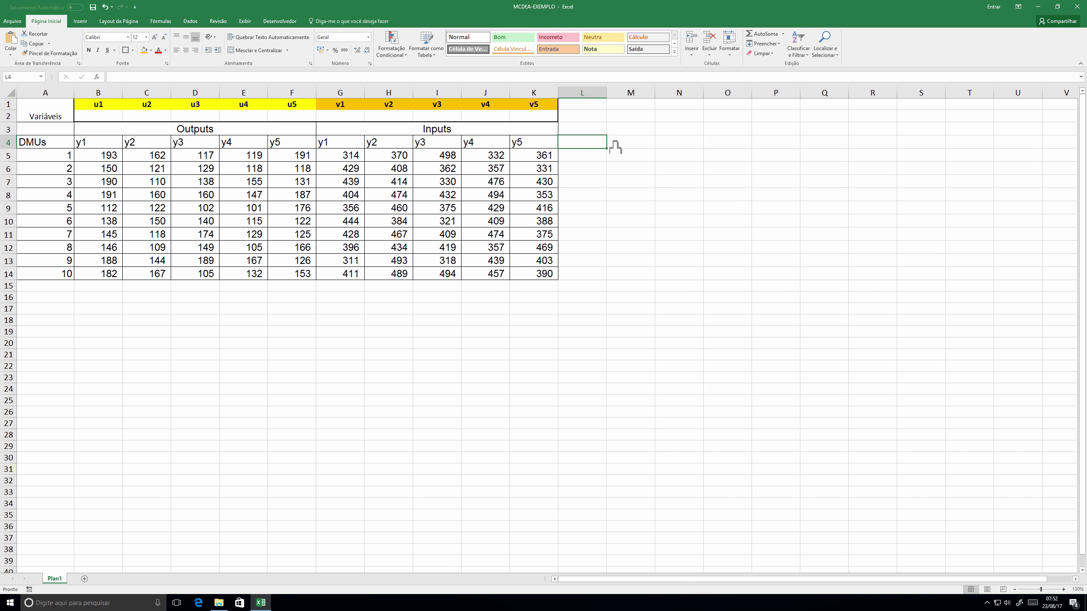
type("Soma Y")
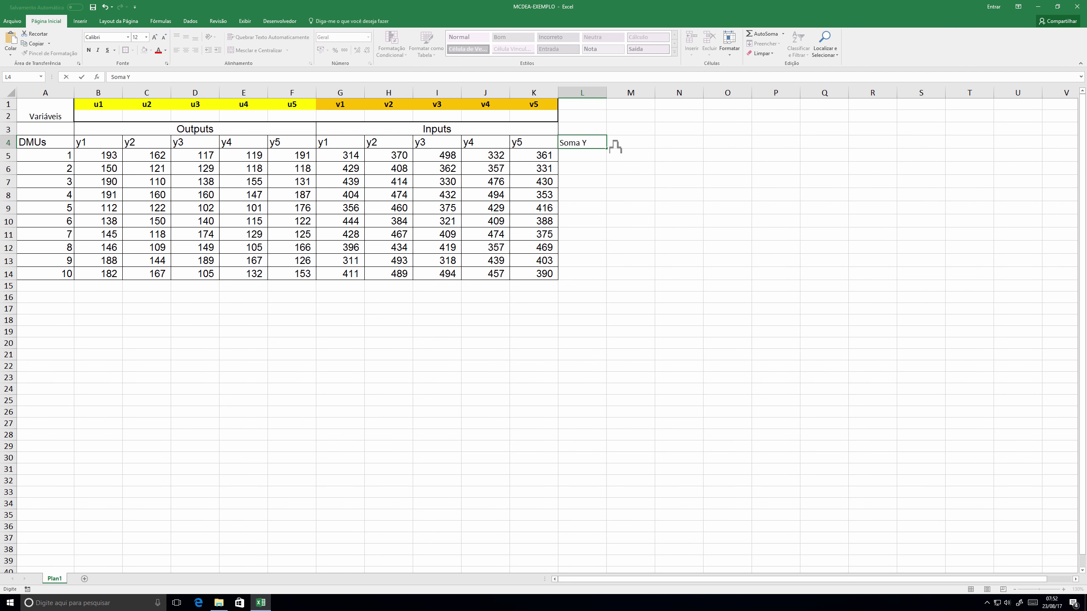
left_click(616, 146)
type("Soma")
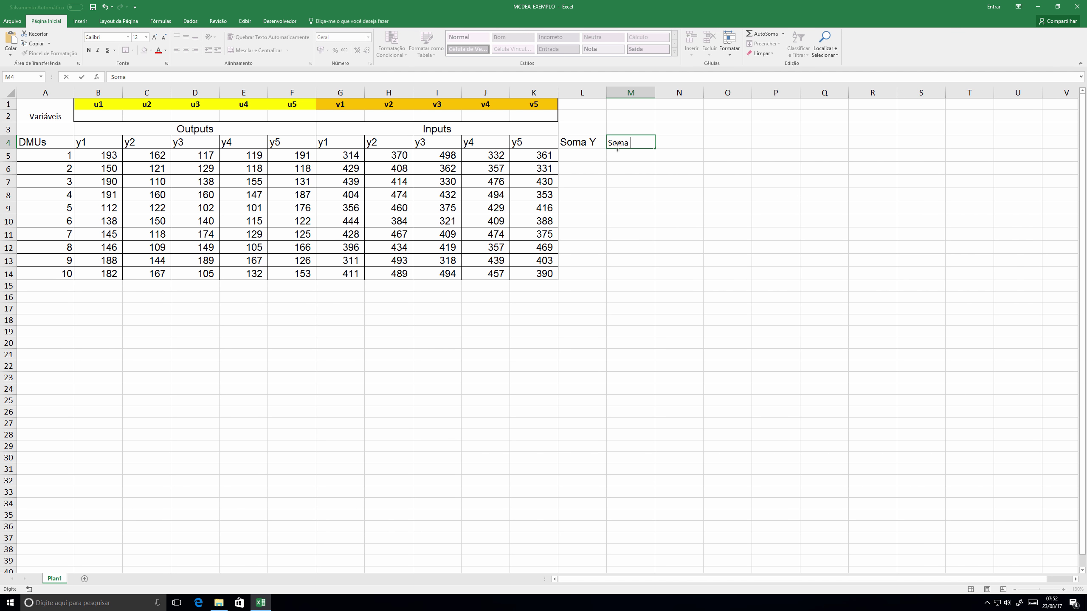
type(" X")
key("Tab")
type("d")
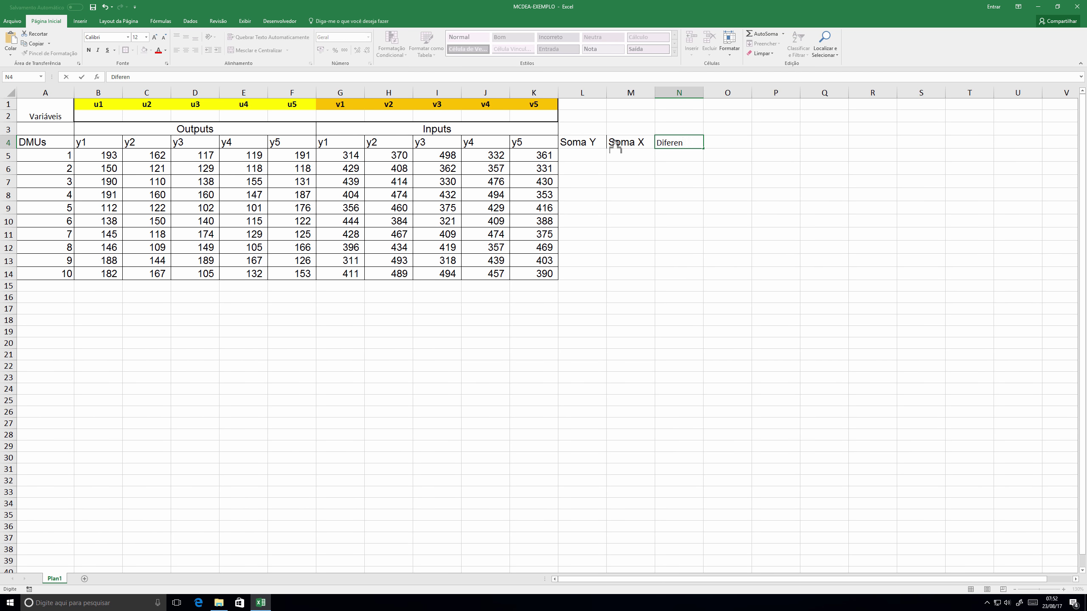
key("Tab")
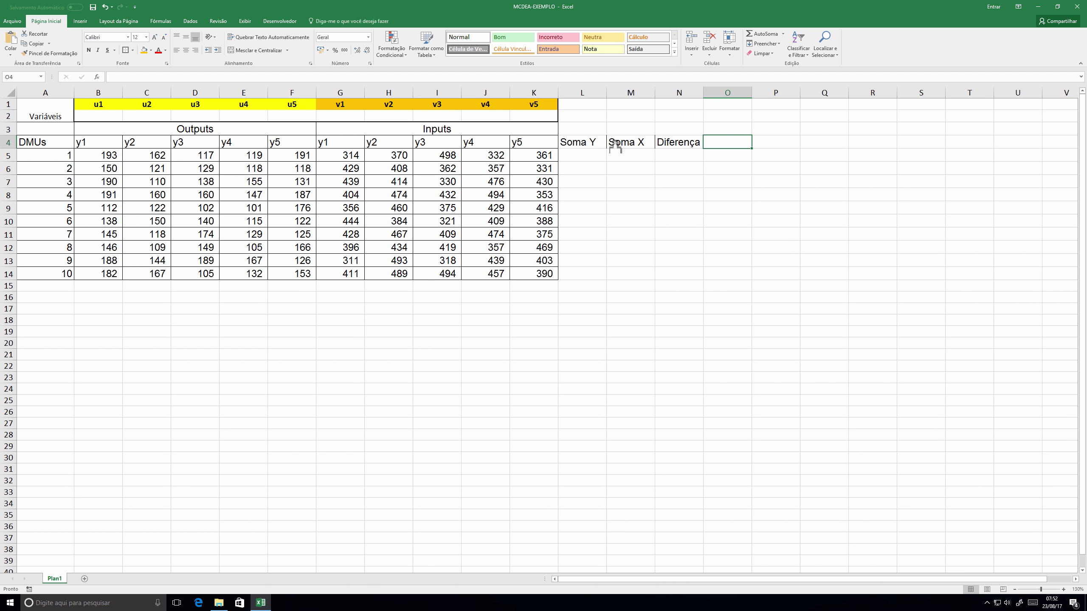
type("Efici")
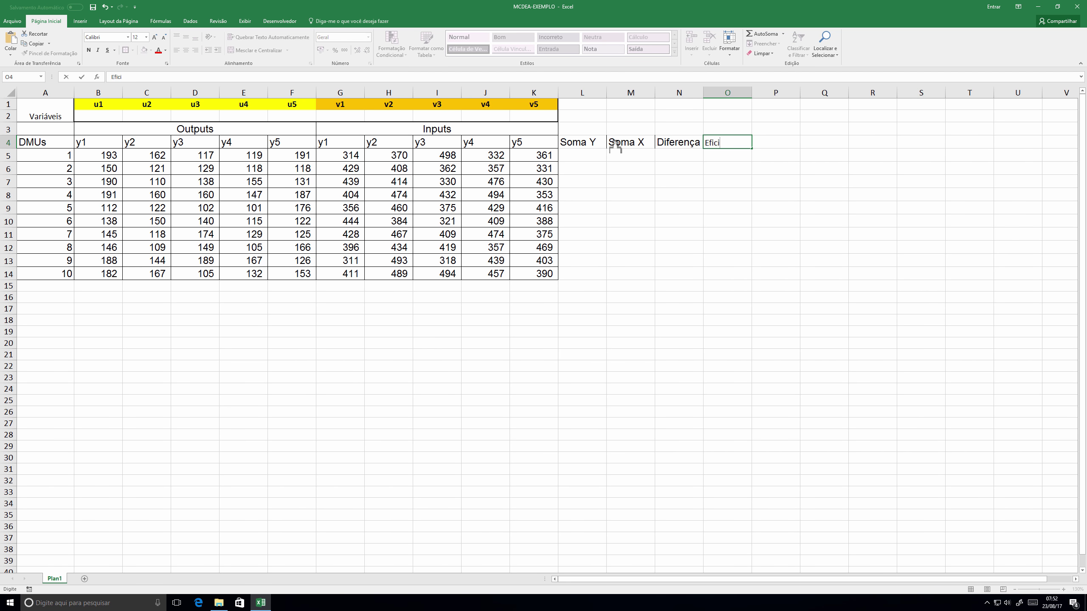
key("Tab")
- Enter "Loop", "Soma Xio" and "Funçao objetivo" in P1:P3 and widen column P to fit the labels
key("Up")
key("Up")
key("Up")
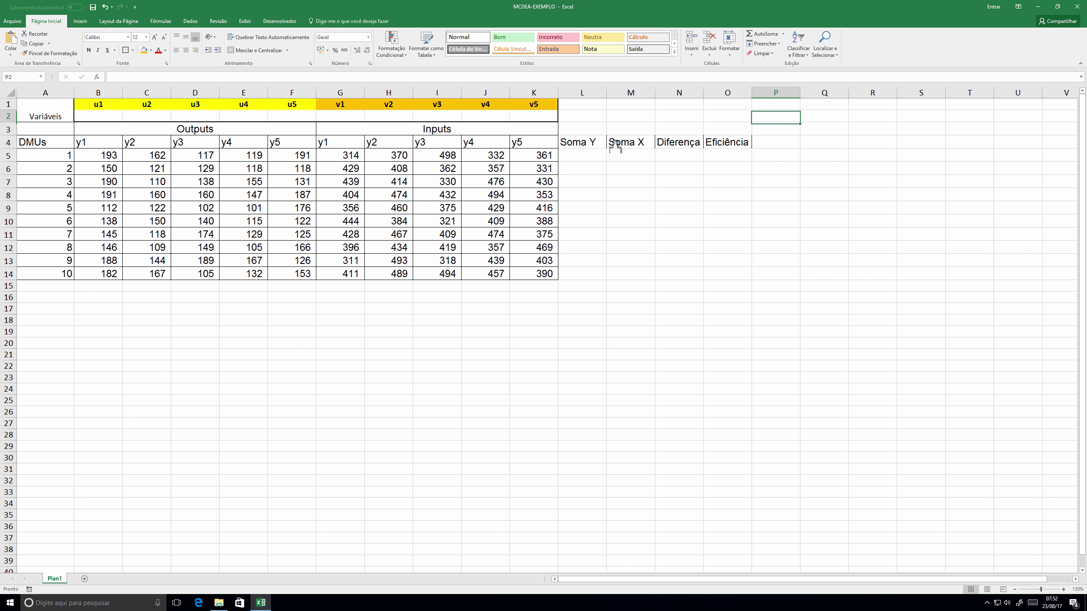
type("Loop")
key("Return")
type("Soma Xio")
key("Return")
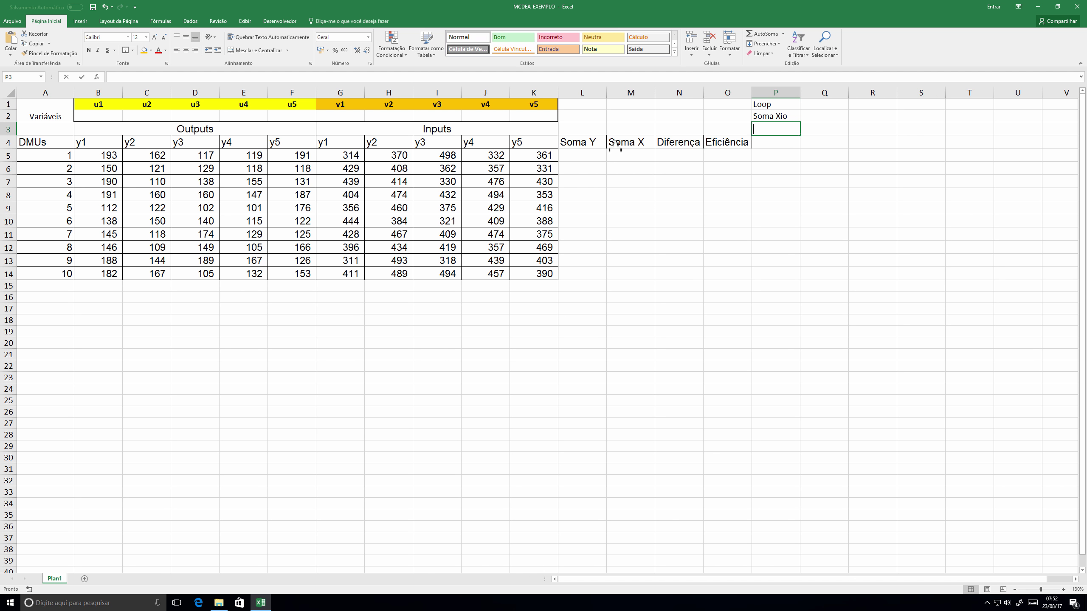
type("X")
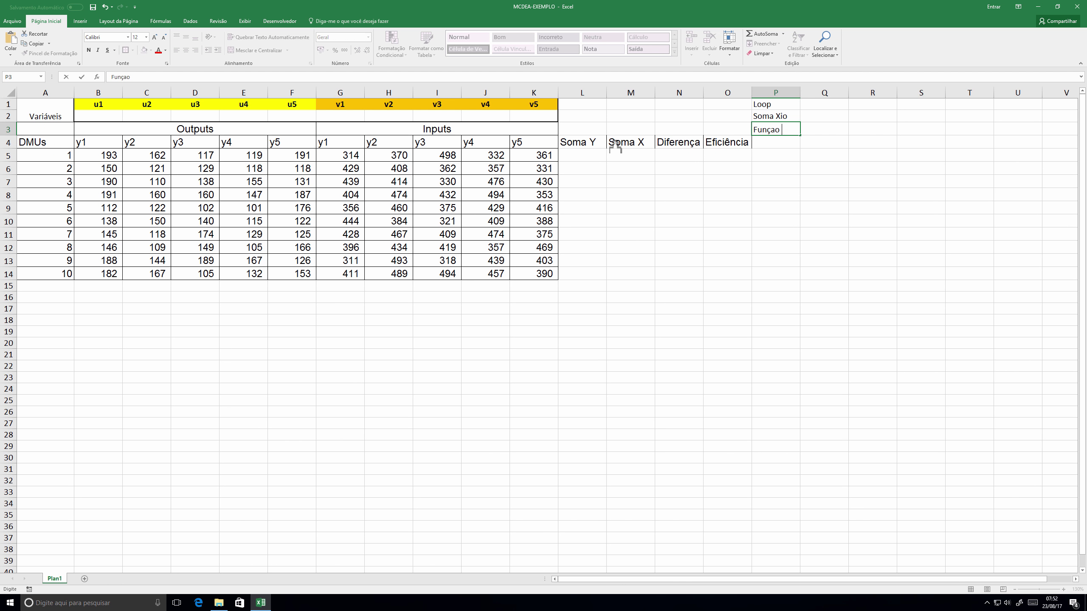
key("Return")
left_click_drag(799, 93, 824, 95)
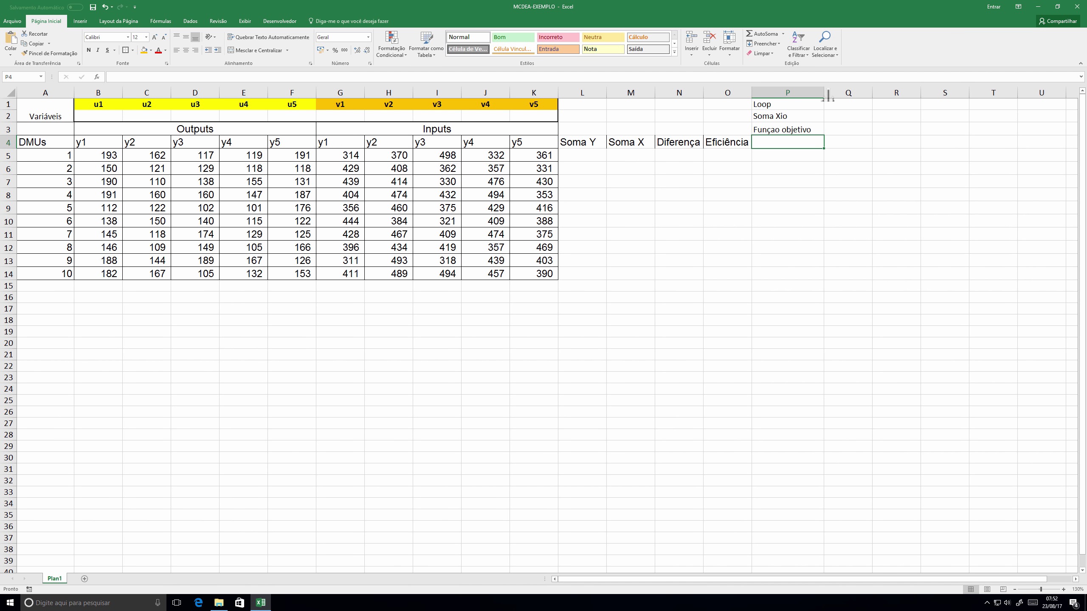
type("±")
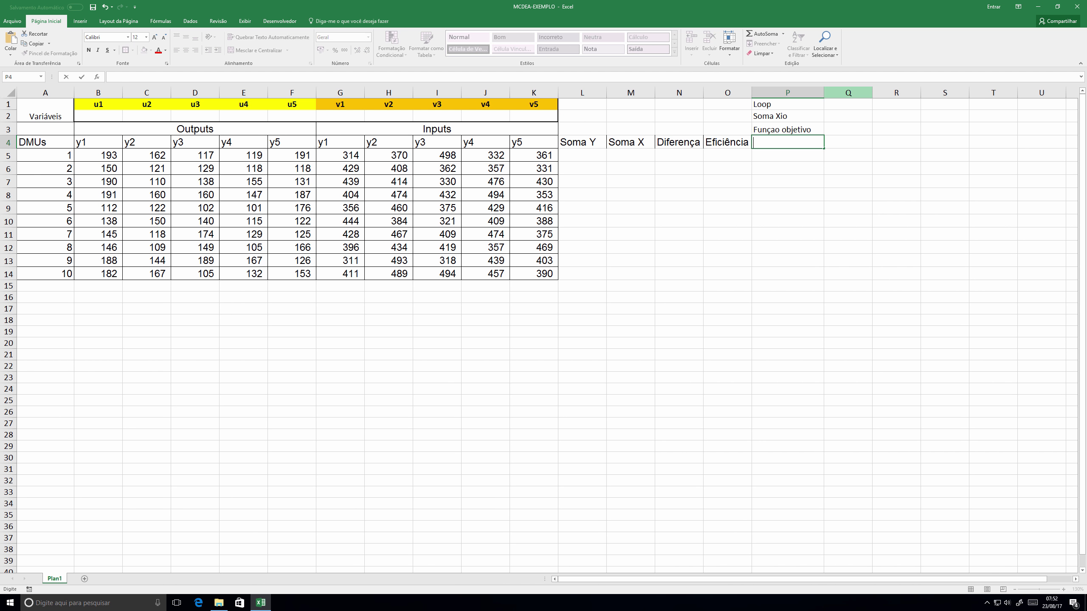
left_click(821, 132)
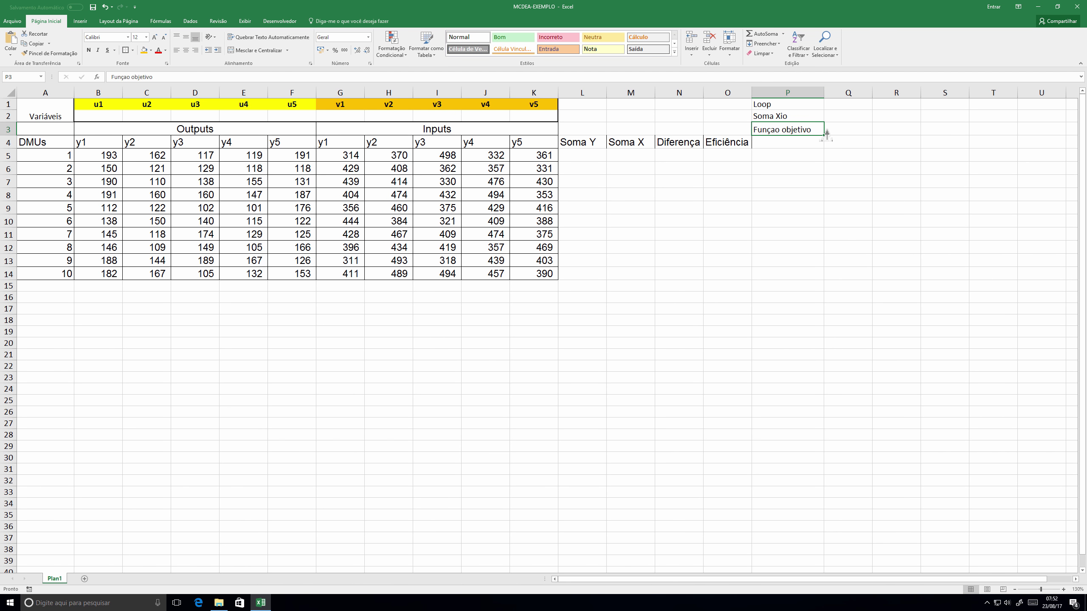
type("±±±")
key("Escape")
- Try special characters in cell M10, entering the § symbol there
left_click(624, 220)
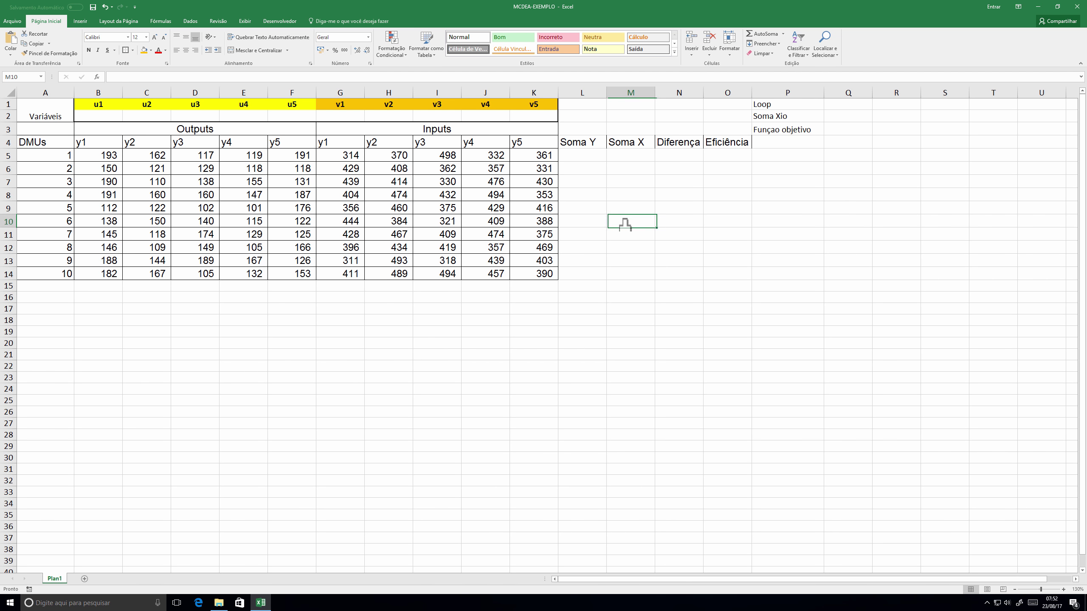
type("ç")
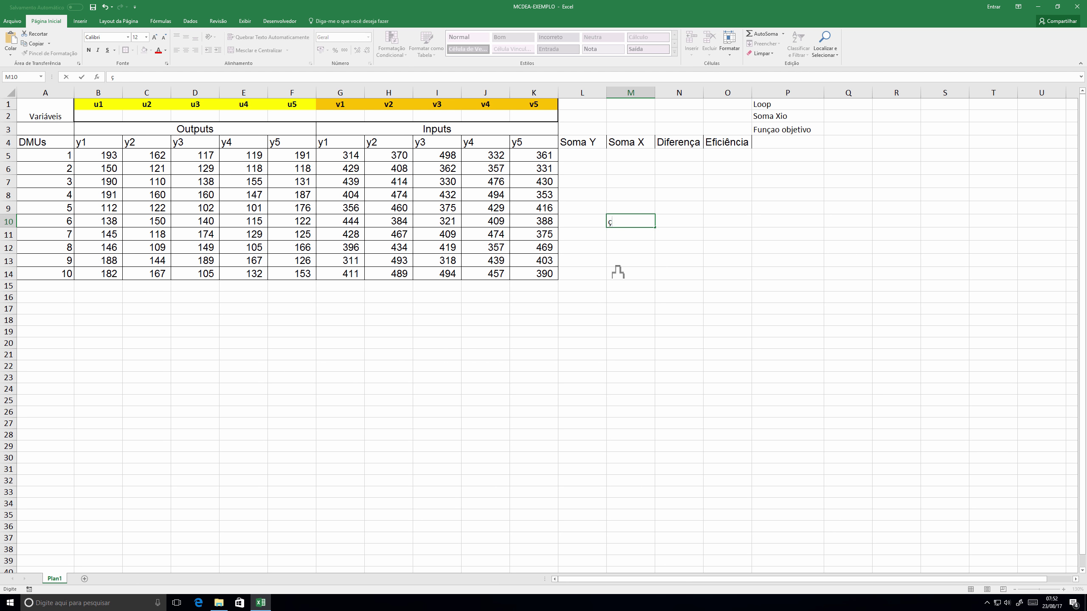
type("§")
key("fn")
key("fn")
key("Tab")
left_click(617, 220)
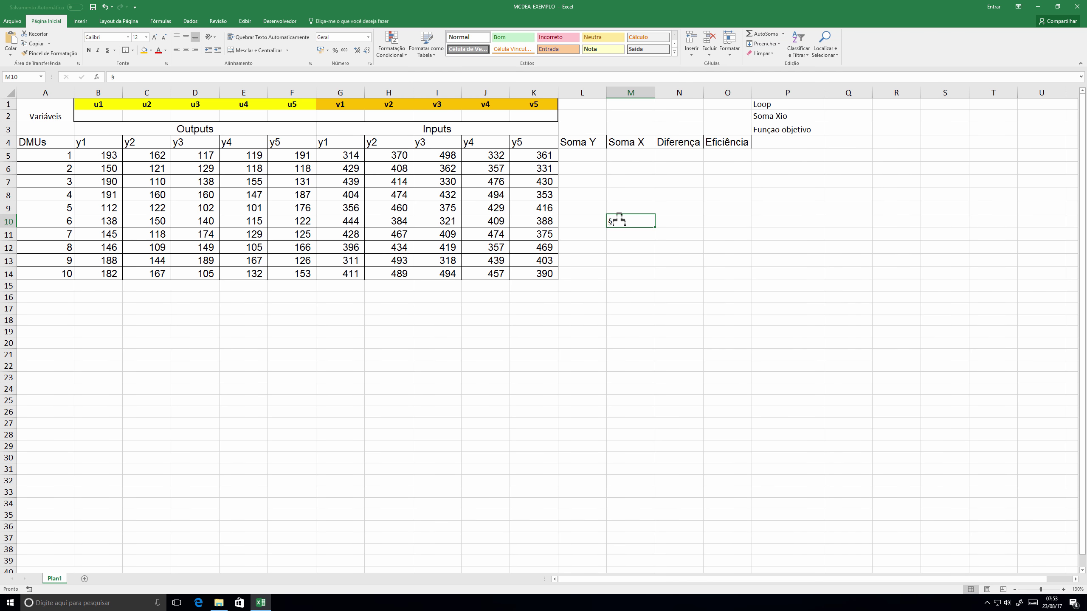
- Add outside borders around the results block L4:O14 and the label block P1:Q3
left_click_drag(593, 146, 726, 274)
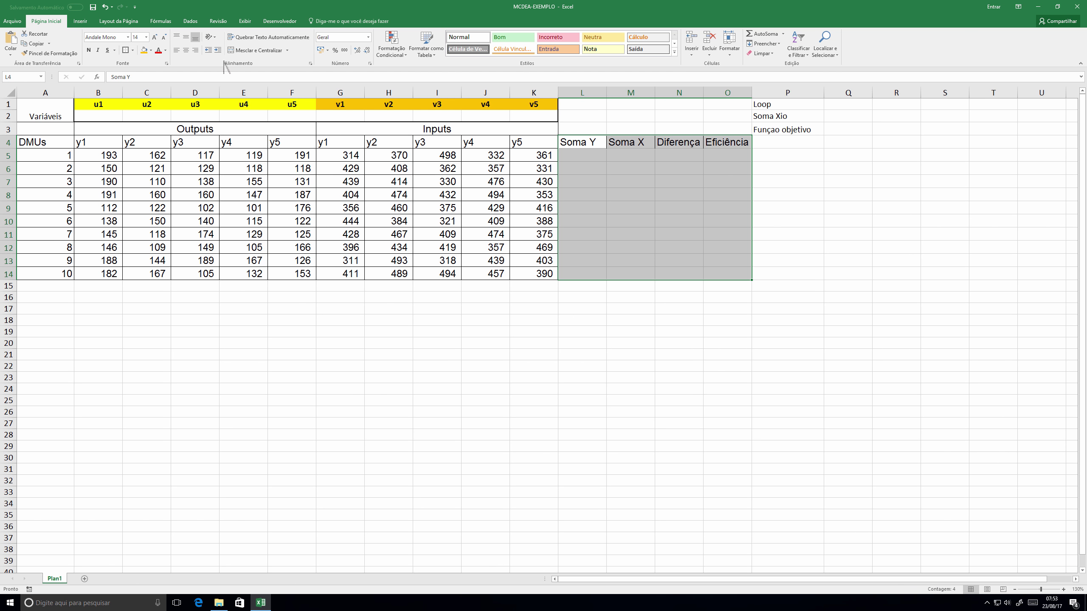
left_click_drag(801, 105, 837, 130)
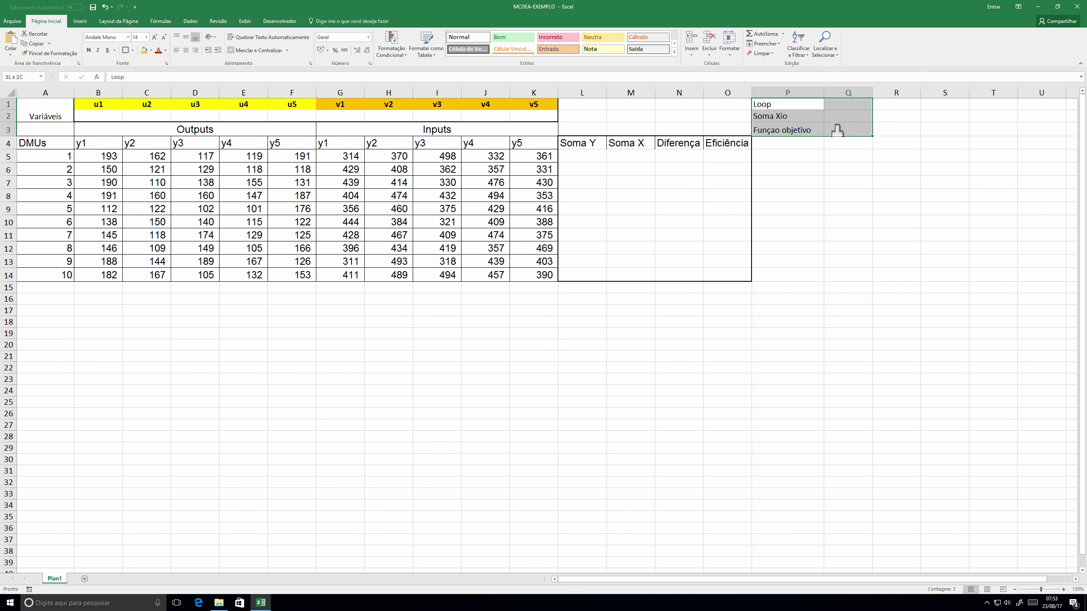
left_click(124, 50)
- Enter =SOMARPRODUTO(B5:F5;$B$2:$F$2) in L5 and fill it down to L14
left_click(592, 169)
left_click(591, 159)
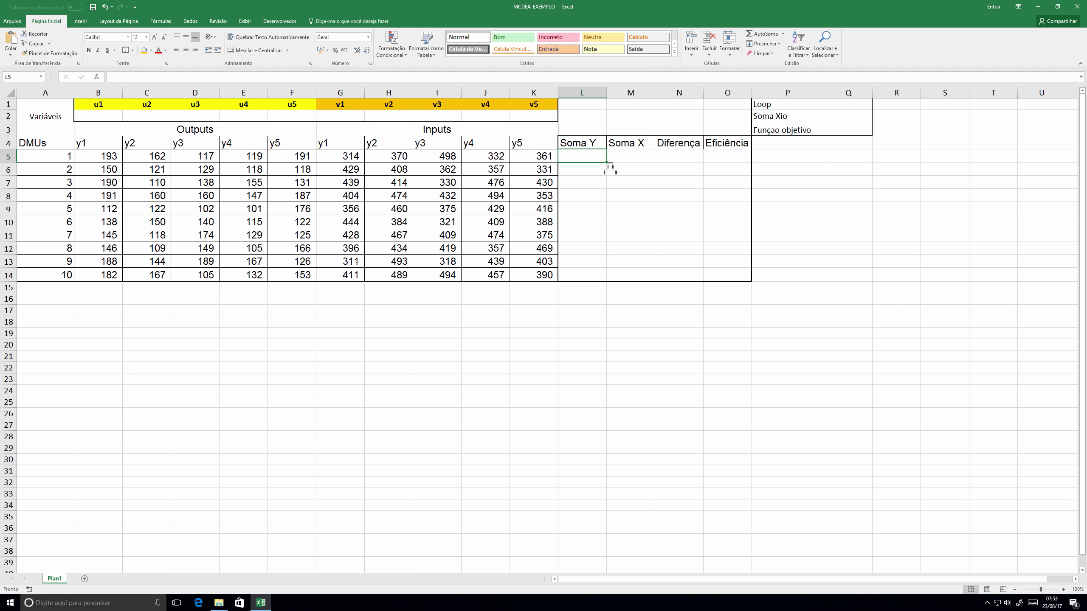
type("=spm")
key("BackSpace")
key("BackSpace")
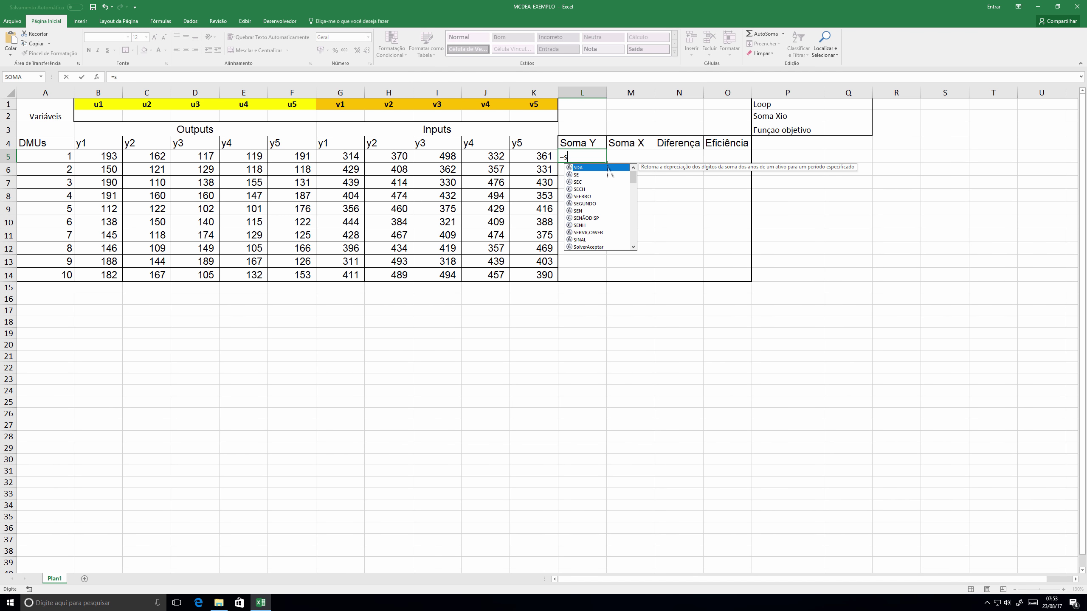
type("omarp")
key("Tab")
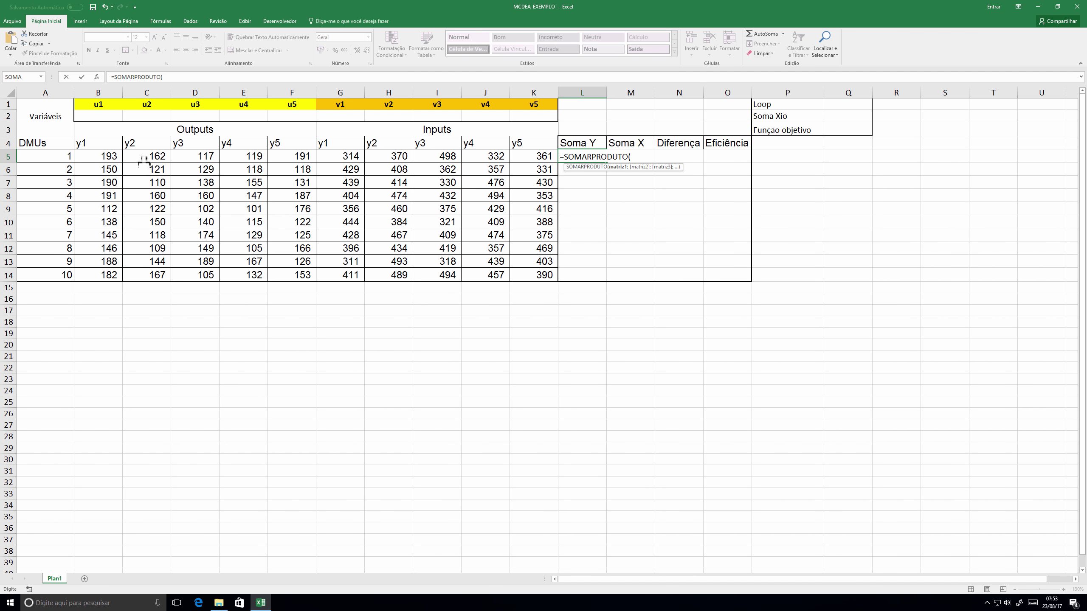
left_click_drag(89, 158, 284, 158)
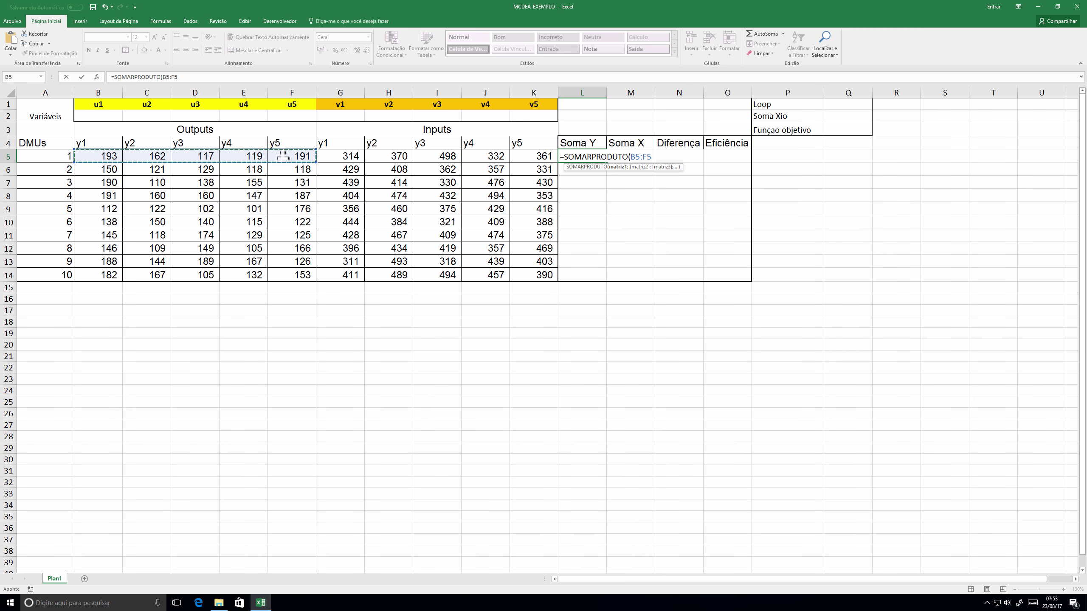
type(";")
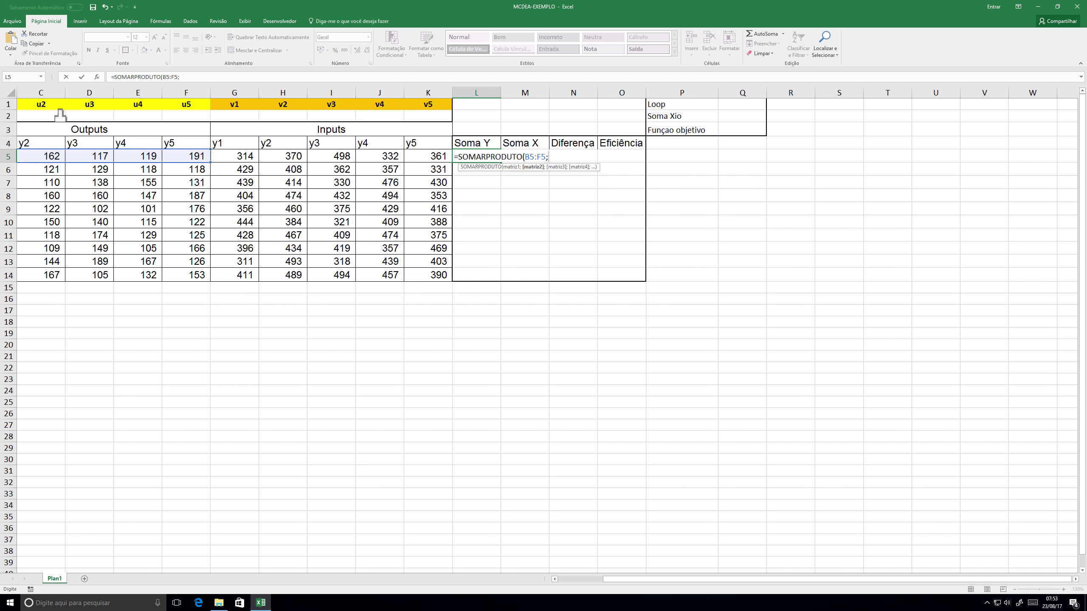
scroll(54, 114, "left", 2)
left_click(95, 117)
left_click_drag(95, 117, 284, 120)
type(")")
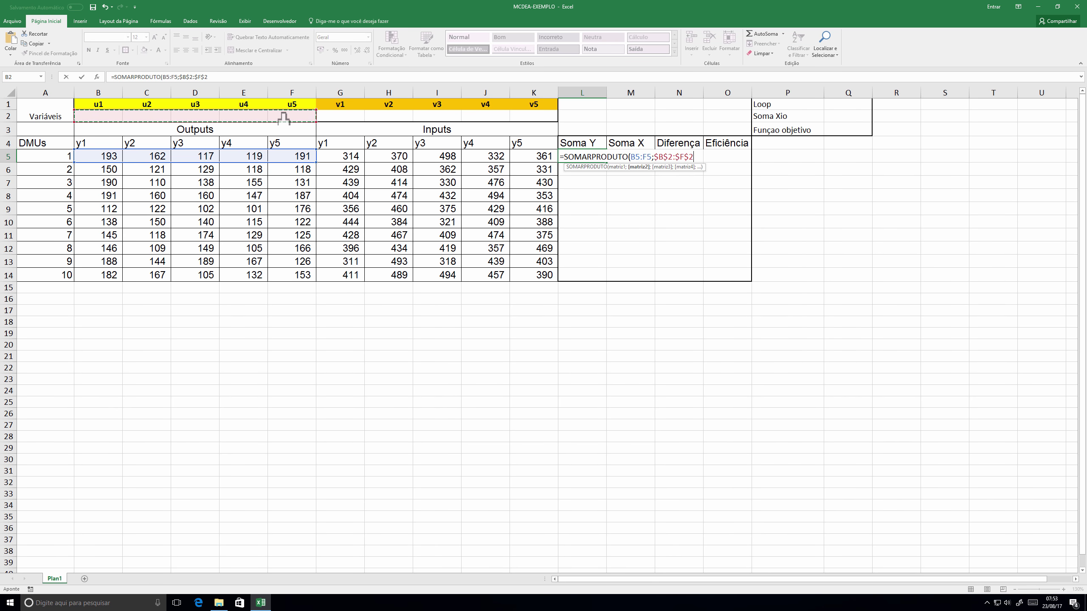
key("Return")
left_click(606, 157)
left_click_drag(606, 162, 572, 278)
- Copy the cell formatting of K11 onto the range L5:O14
left_click(541, 238)
left_click(59, 53)
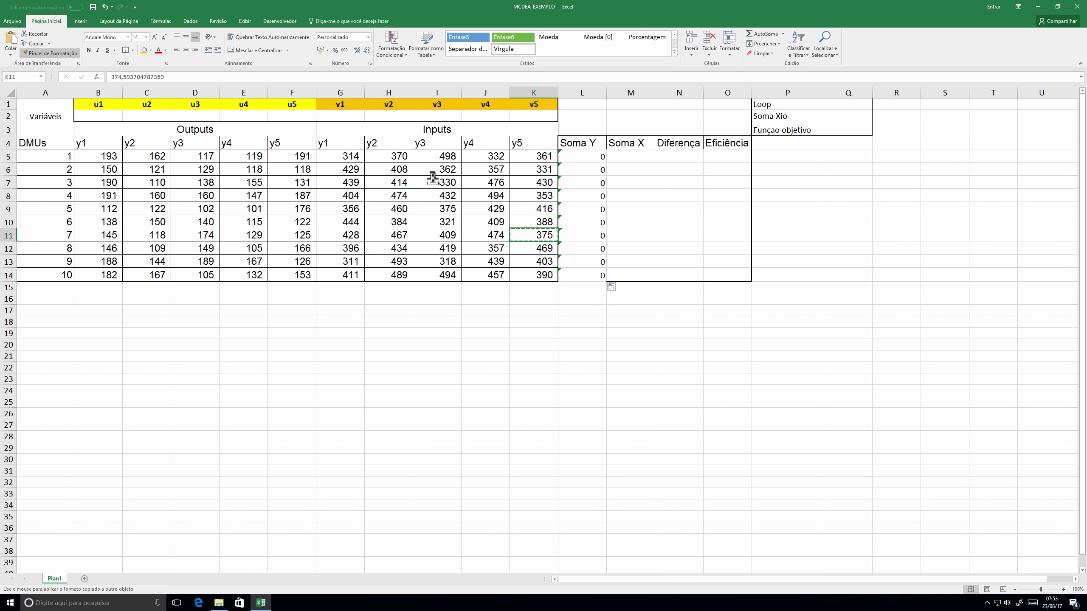
left_click_drag(590, 159, 735, 273)
left_click(648, 162)
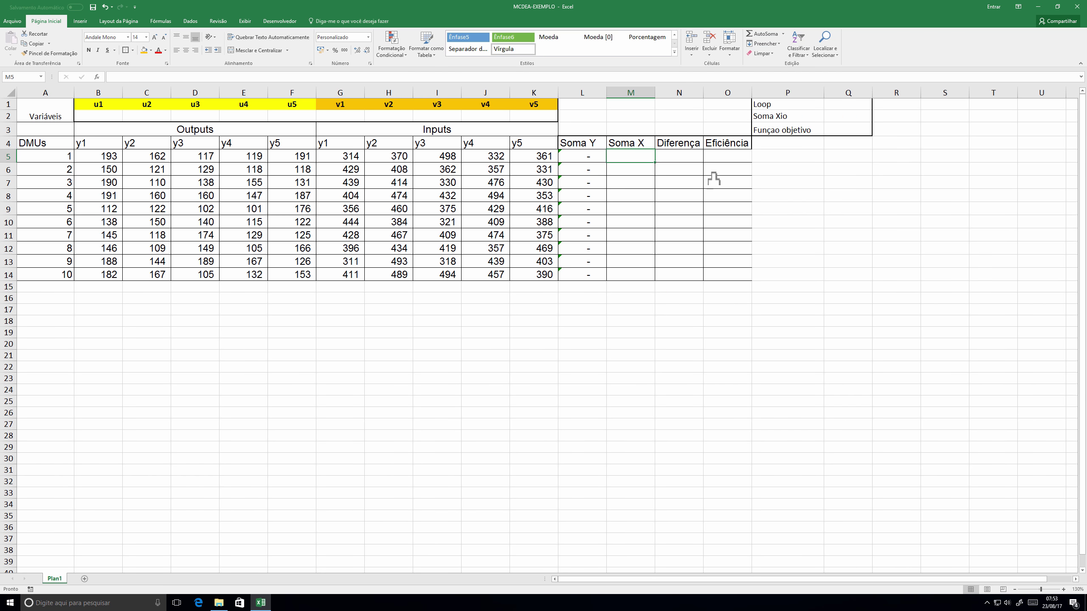
type("=SOMARP")
key("Tab")
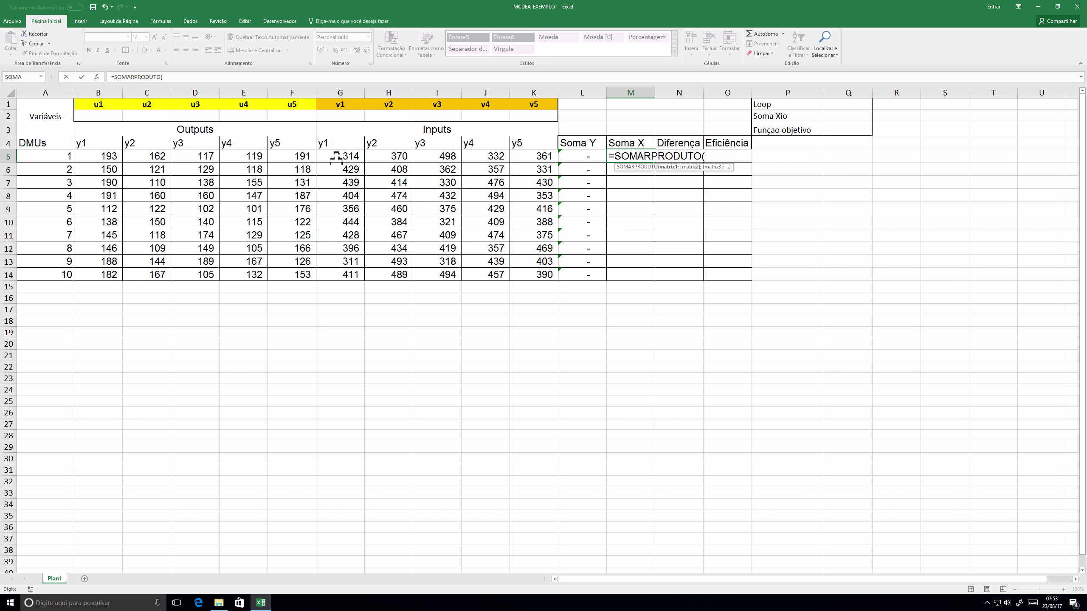
key("Escape")
- Rename the input column headings in G4:K4 to x1, x2, x3, x4 and x5
left_click(342, 145)
type("x")
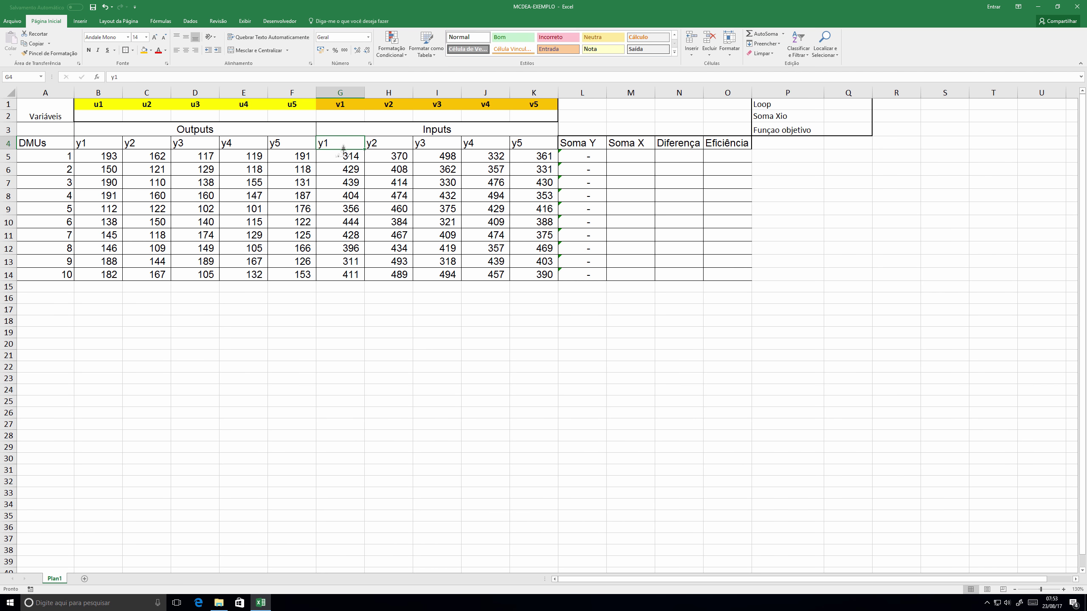
type("1")
key("Tab")
type("x2")
key("Tab")
left_click(359, 146)
left_click_drag(359, 145, 552, 150)
- Enter a SOMARPRODUTO formula in M5 combining G5:K5 with G2:K2 and fill it down to M14
left_click(648, 157)
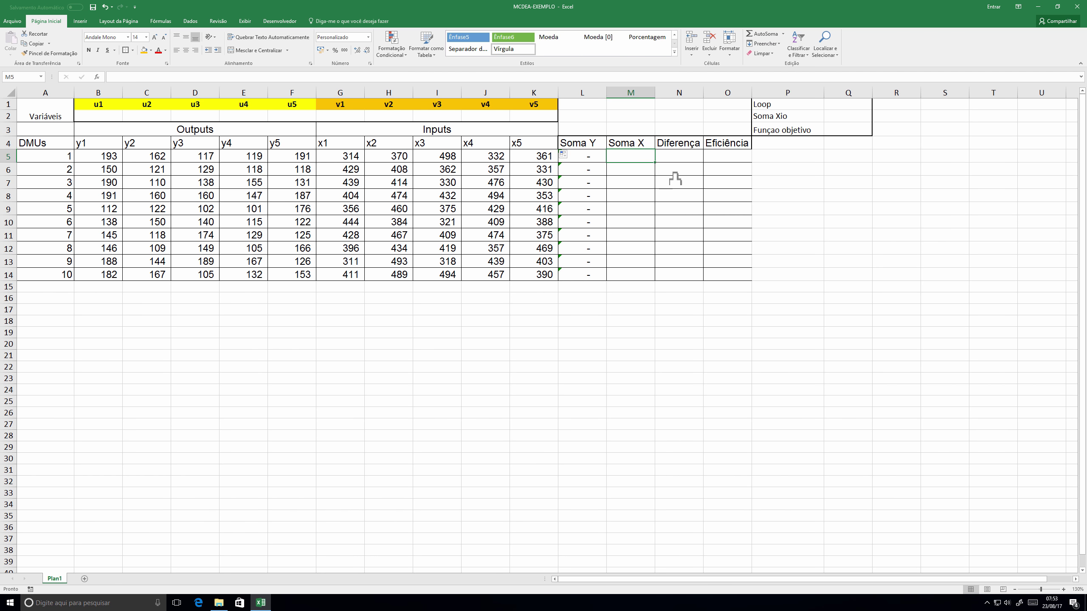
type("=somar")
key("Tab")
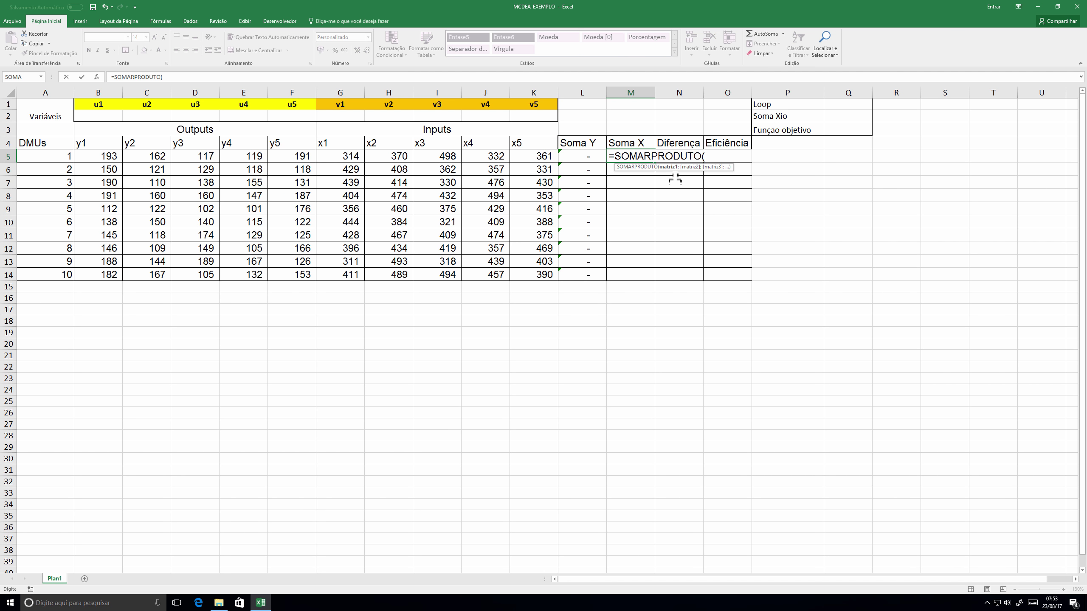
left_click_drag(344, 157, 539, 159)
type(";")
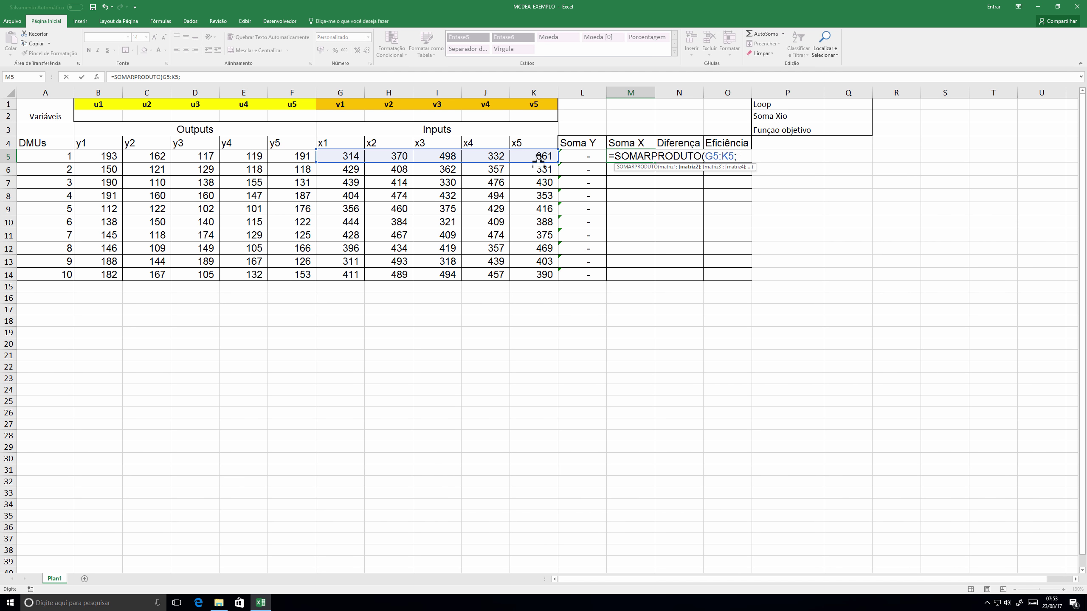
left_click_drag(339, 117, 541, 117)
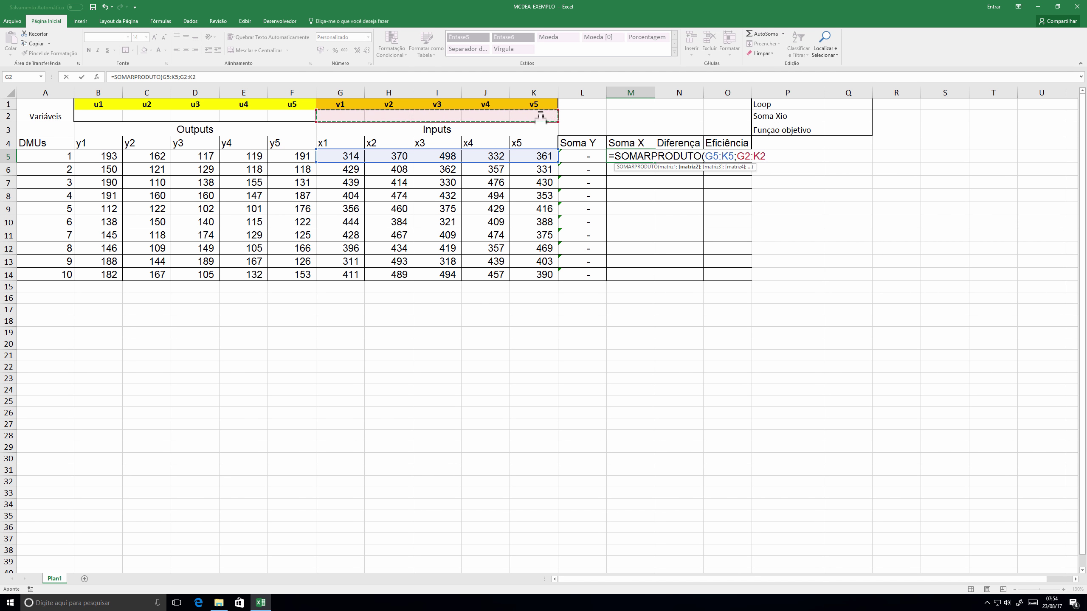
key("Return")
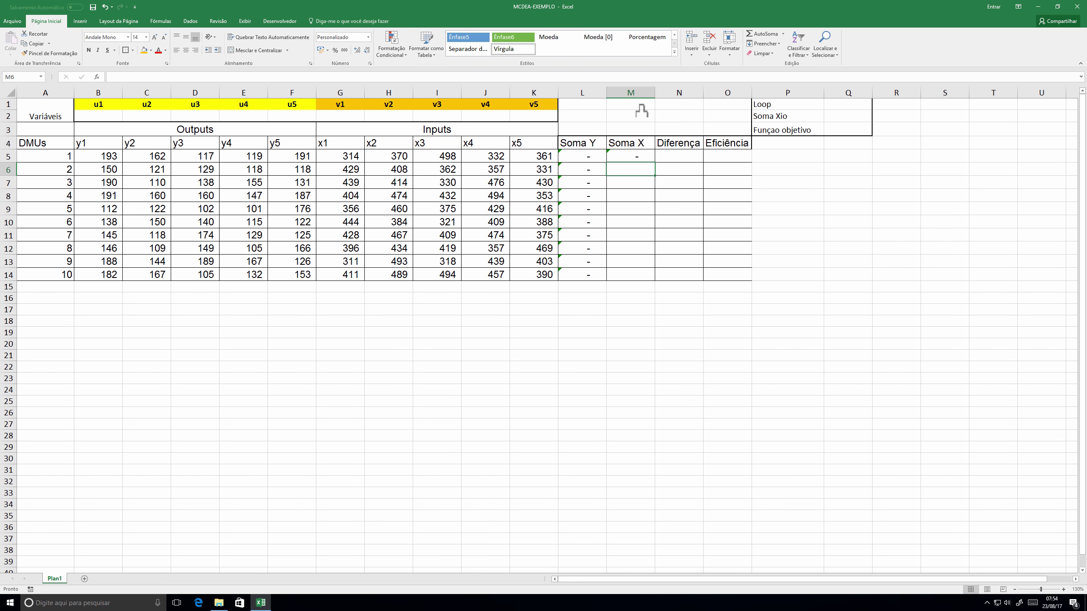
left_click(648, 159)
left_click_drag(657, 169, 647, 277)
- Enter =L5-M5 in N5 and fill it down to N14
left_click(675, 159)
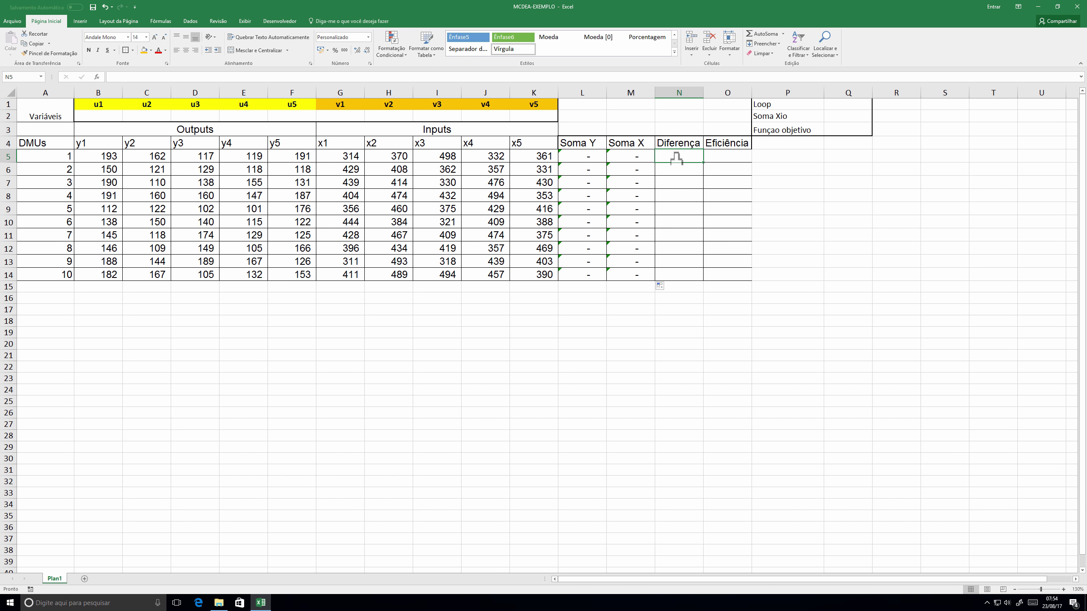
type("=")
left_click(586, 158)
type("-")
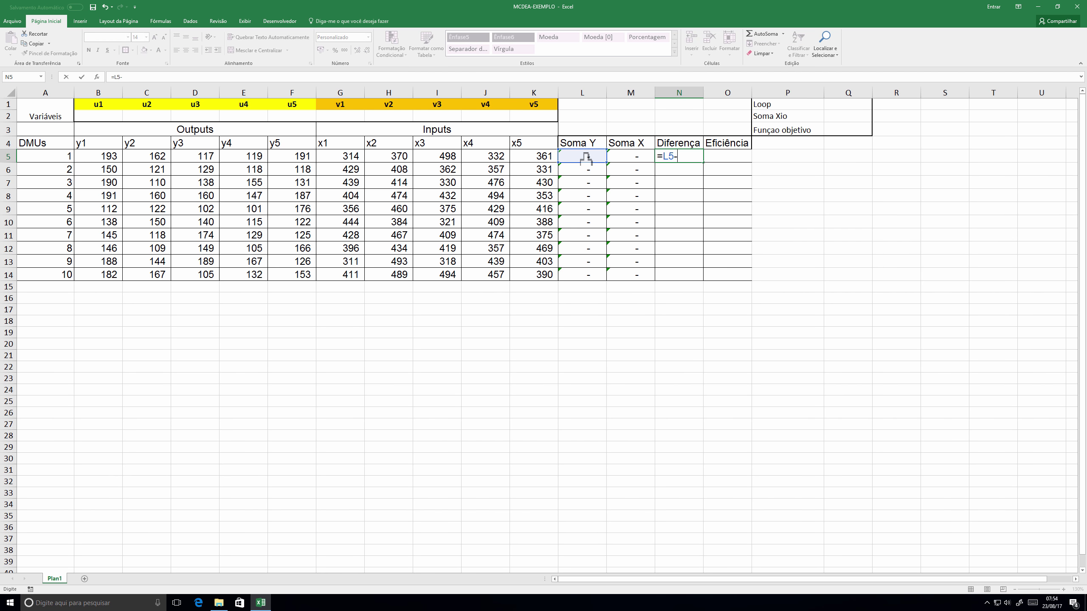
left_click(629, 158)
key("Return")
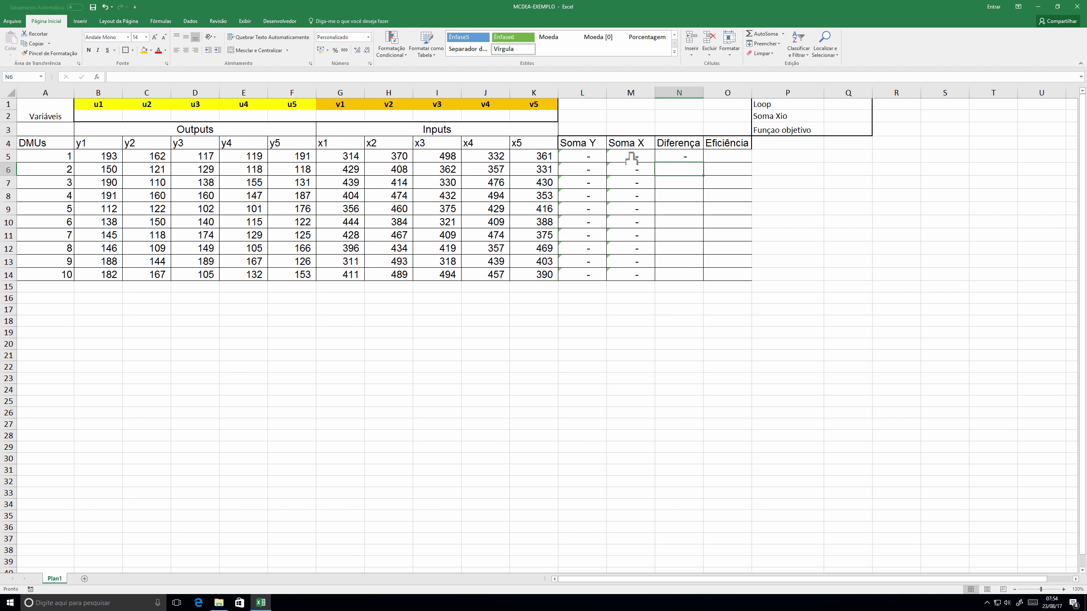
left_click(686, 161)
left_click_drag(703, 163, 699, 276)
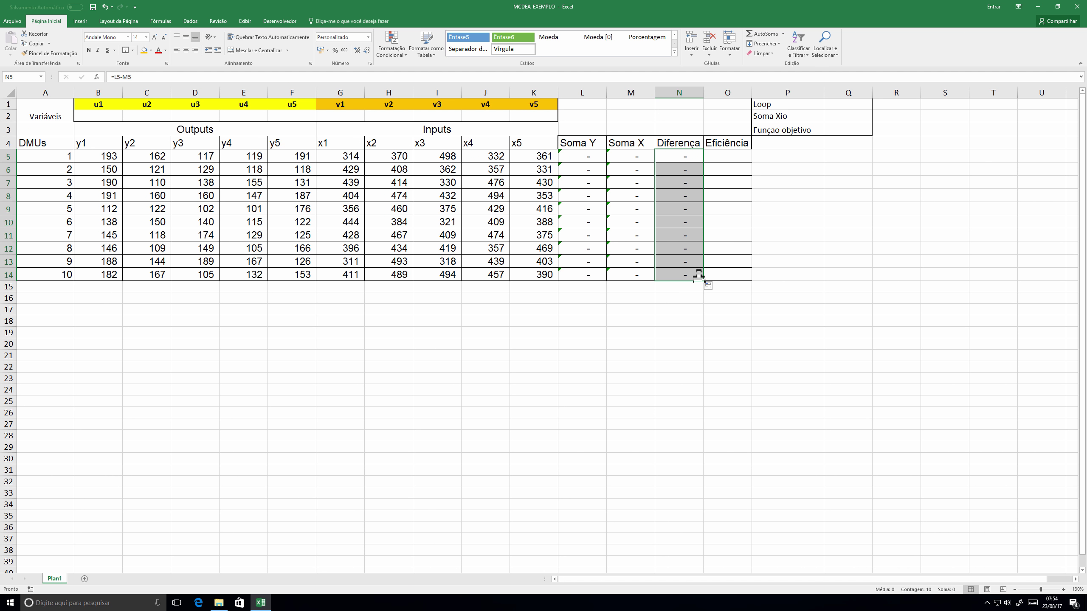
- Copy the cell formatting of N6 onto the range Q1:Q3
left_click(720, 198)
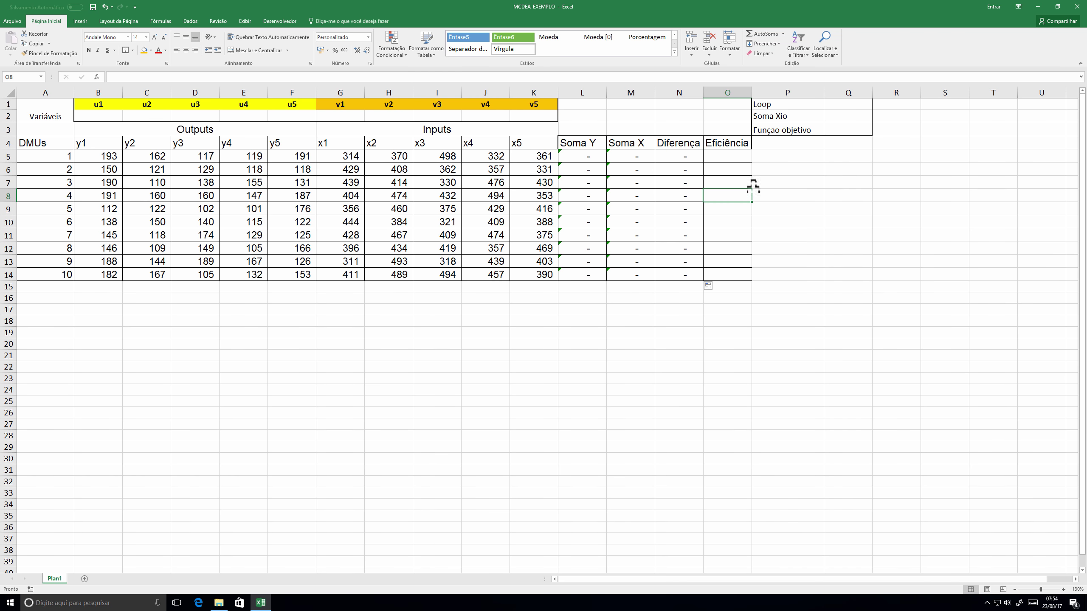
left_click(677, 171)
left_click(52, 53)
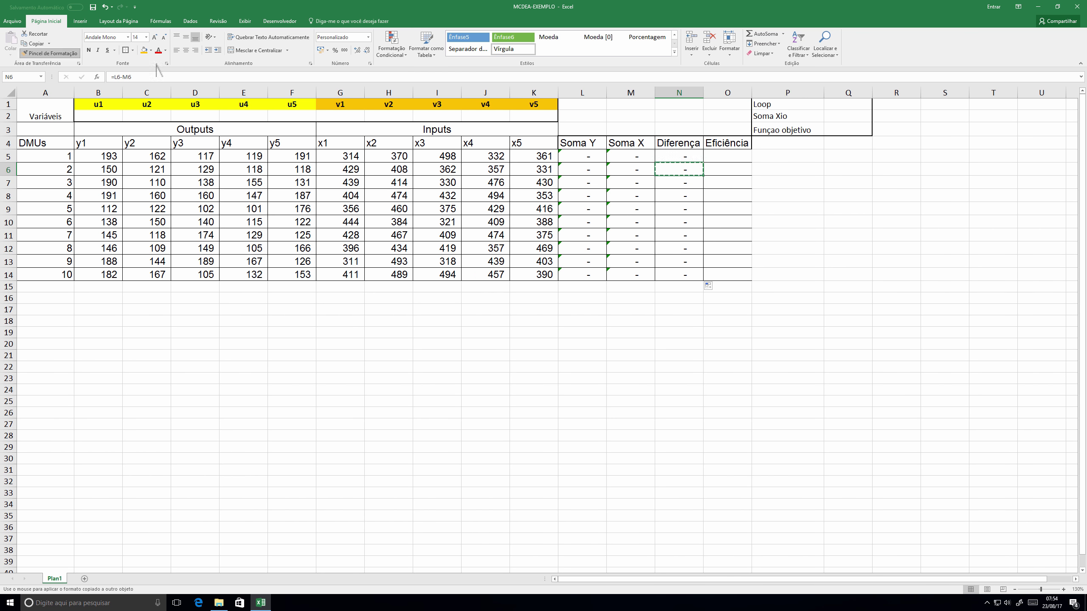
left_click_drag(851, 104, 855, 128)
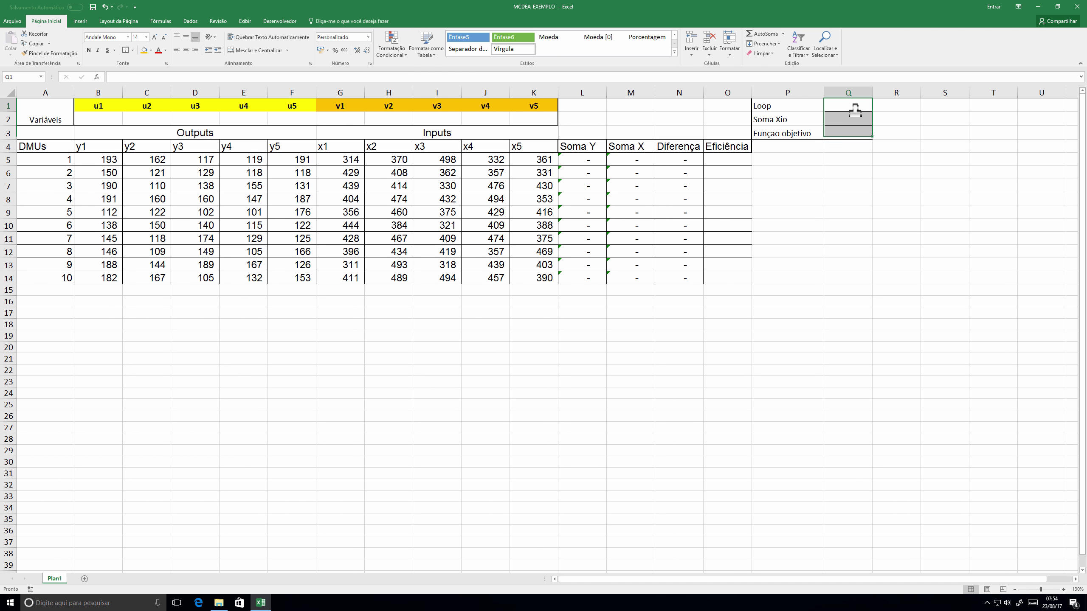
- Enter 1 as the Loop value in Q1
left_click(855, 110)
type("§")
key("Return")
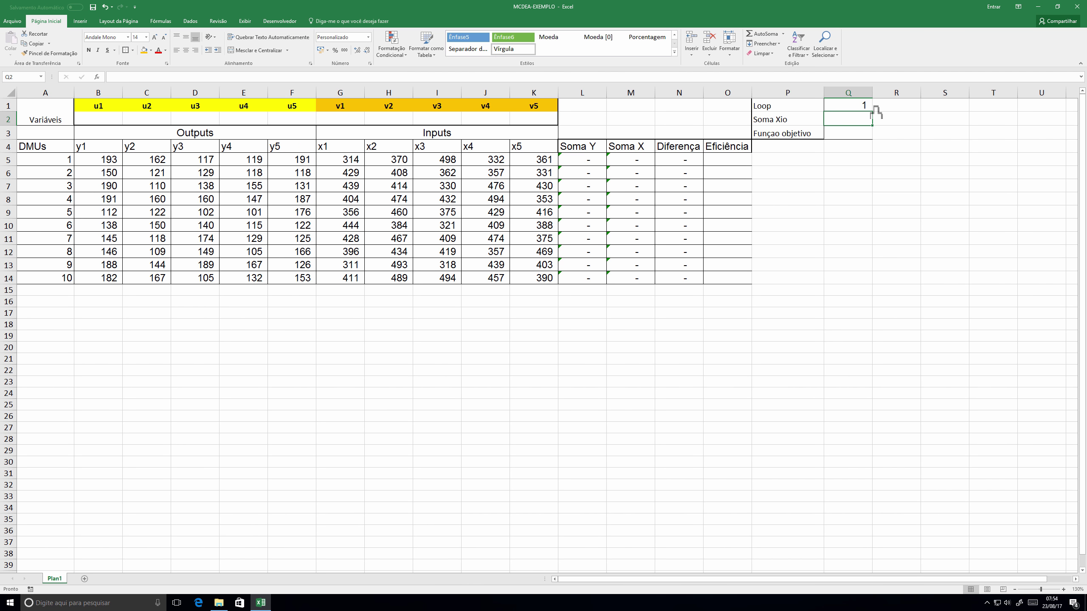
type("=ÍNDICE(")
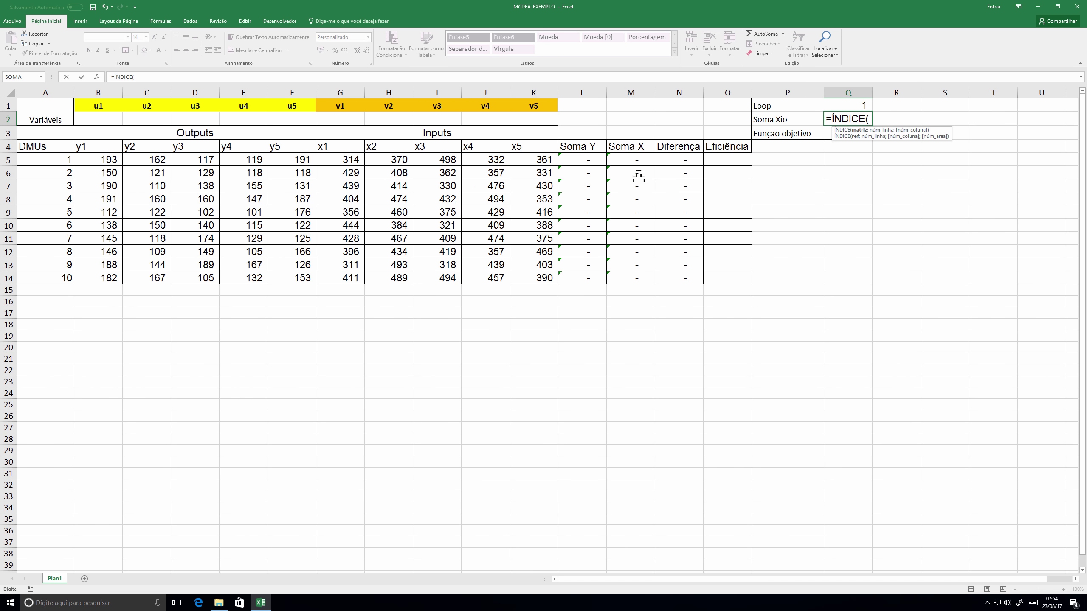
left_click_drag(638, 160, 637, 279)
type(";")
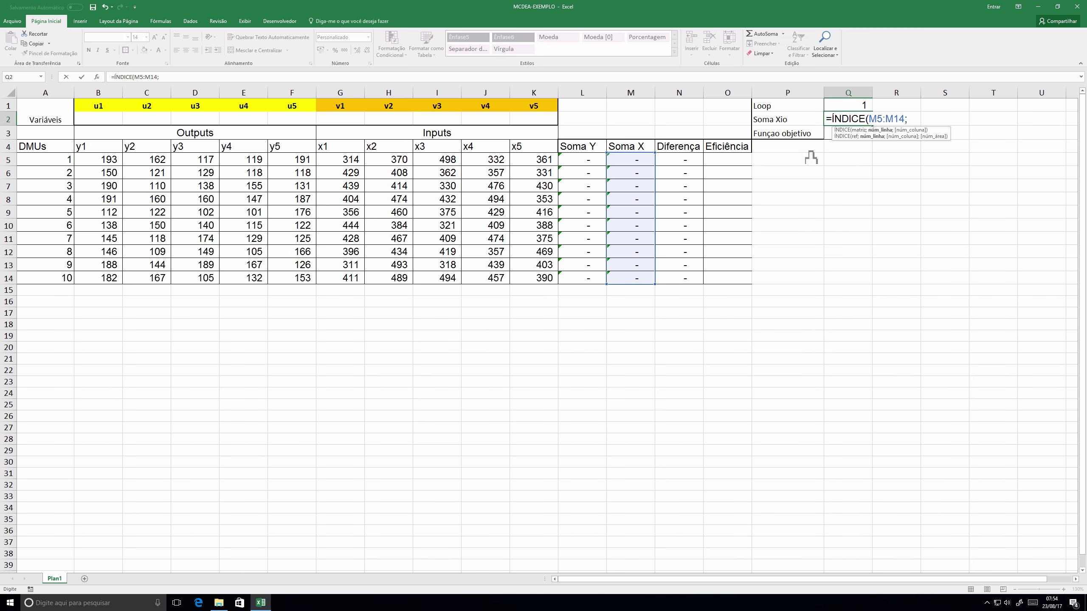
left_click(852, 105)
type(";1")
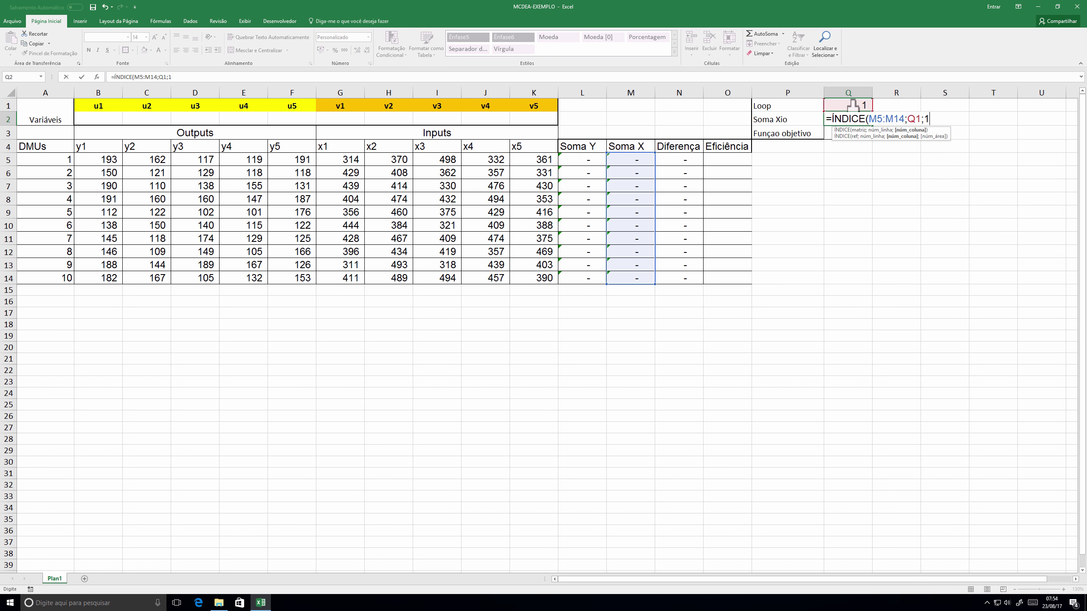
key("Return")
- Enter =ÍNDICE(L5:L14;Q1;1) in Q3 for the objective function
type("=")
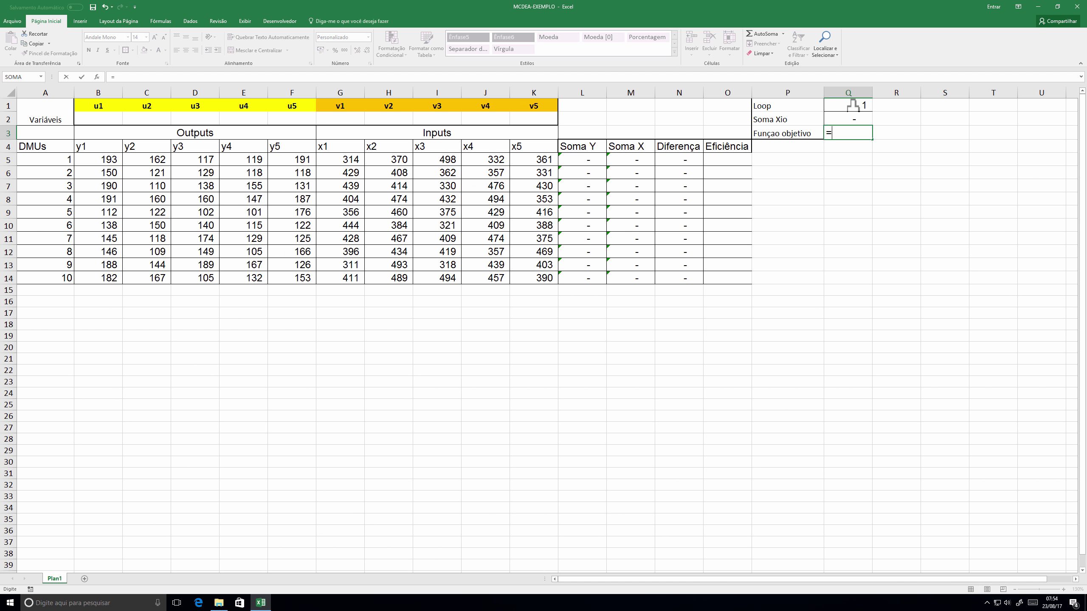
type("índ")
key("Tab")
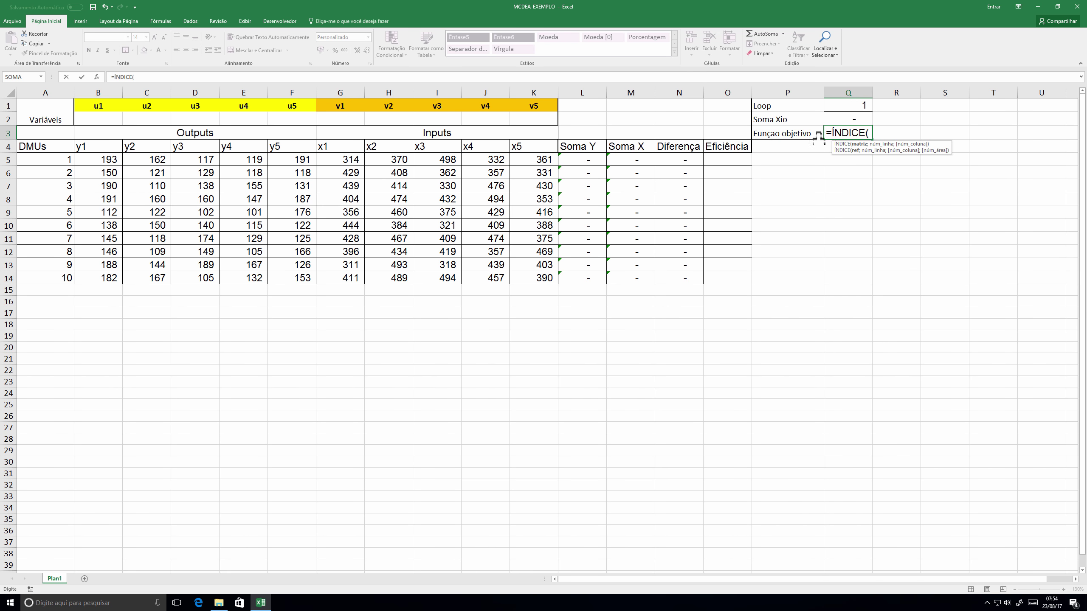
left_click_drag(586, 161, 588, 280)
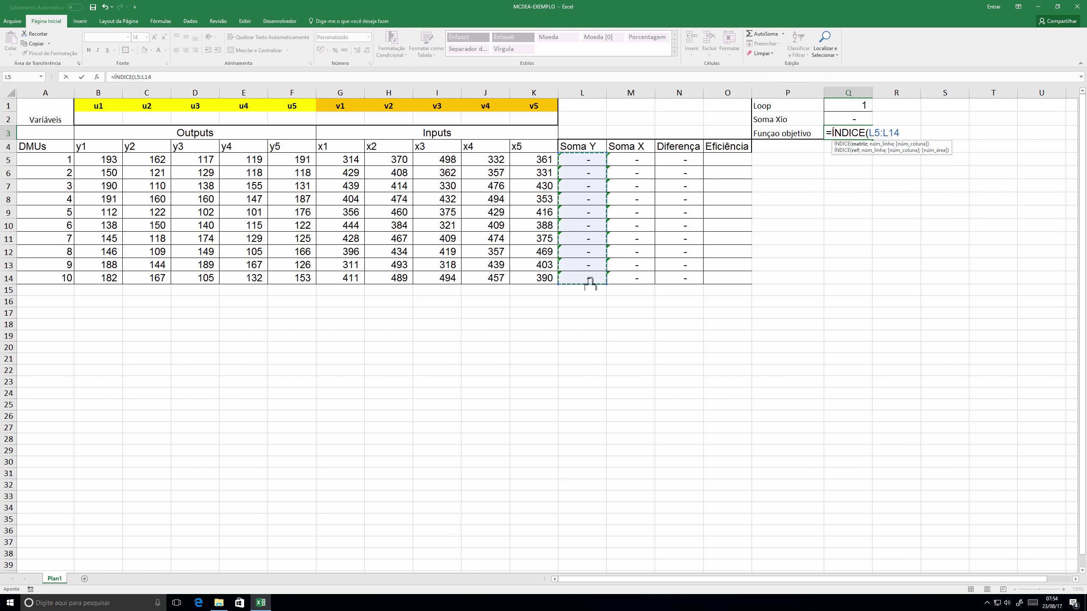
type(";")
left_click(850, 109)
type(";1")
key("Return")
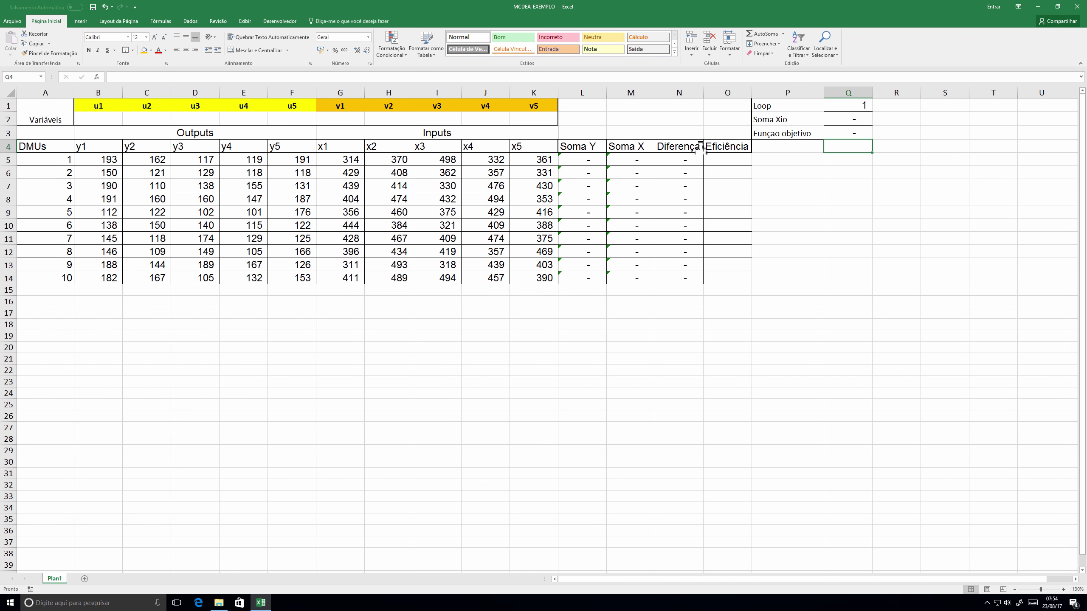
- Open Solver and set its objective cell to $Q$3
left_click(191, 23)
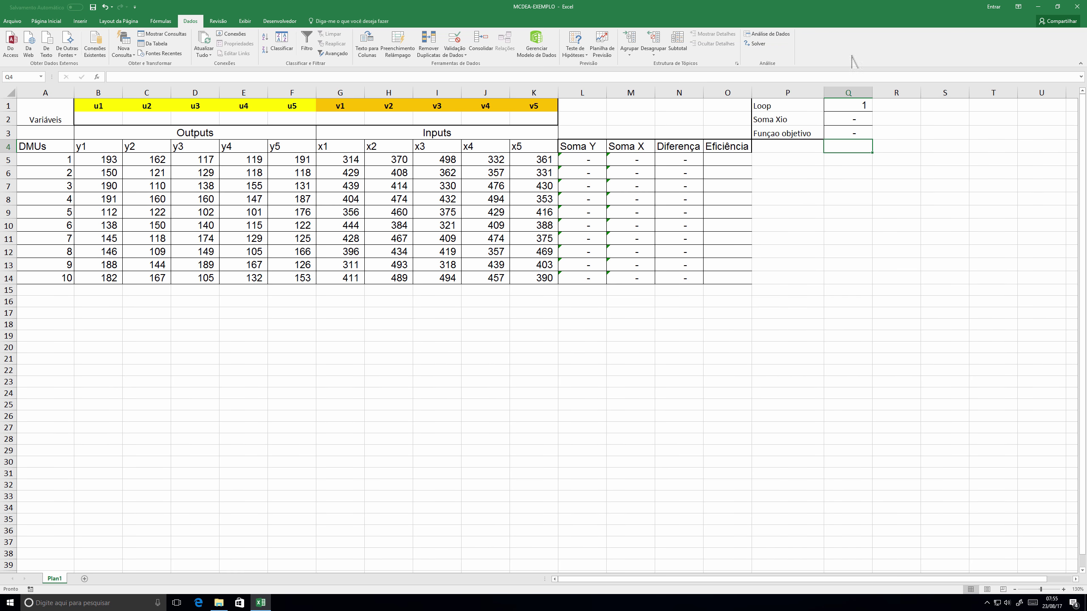
left_click(756, 43)
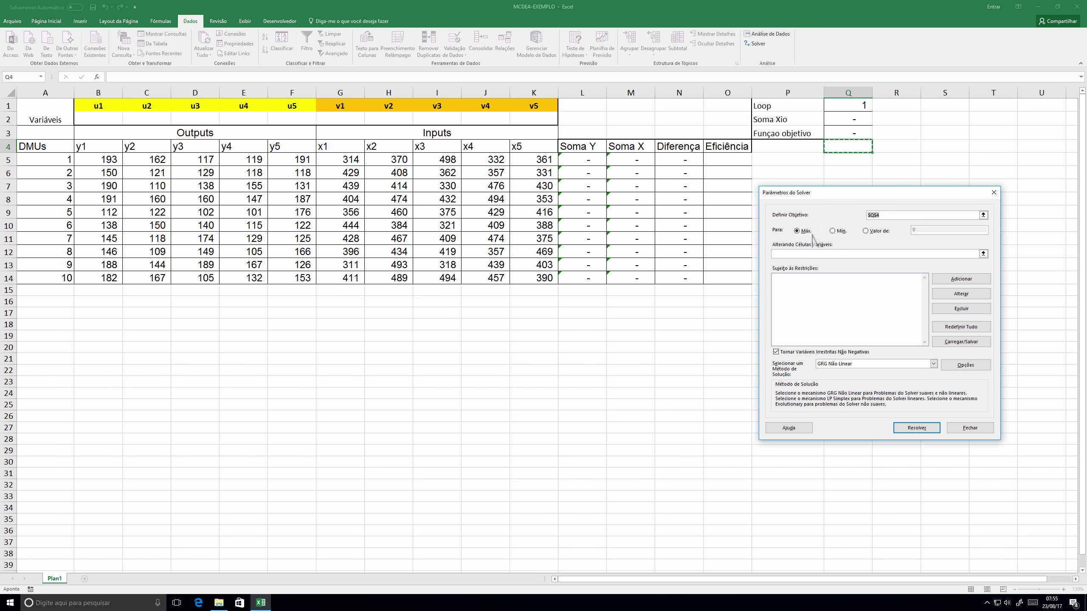
left_click(851, 136)
left_click(851, 256)
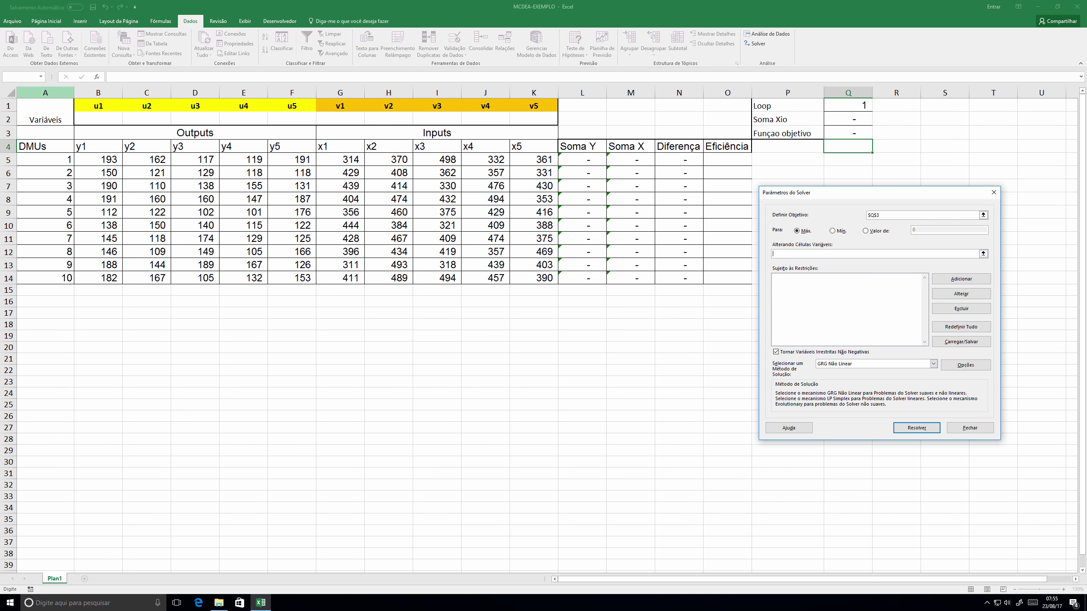
- Set the Solver variable cells to $B$2:$K$2 and add the constraint $N$5:$N$14 <= 0
left_click_drag(96, 119, 520, 124)
left_click(820, 323)
left_click(949, 282)
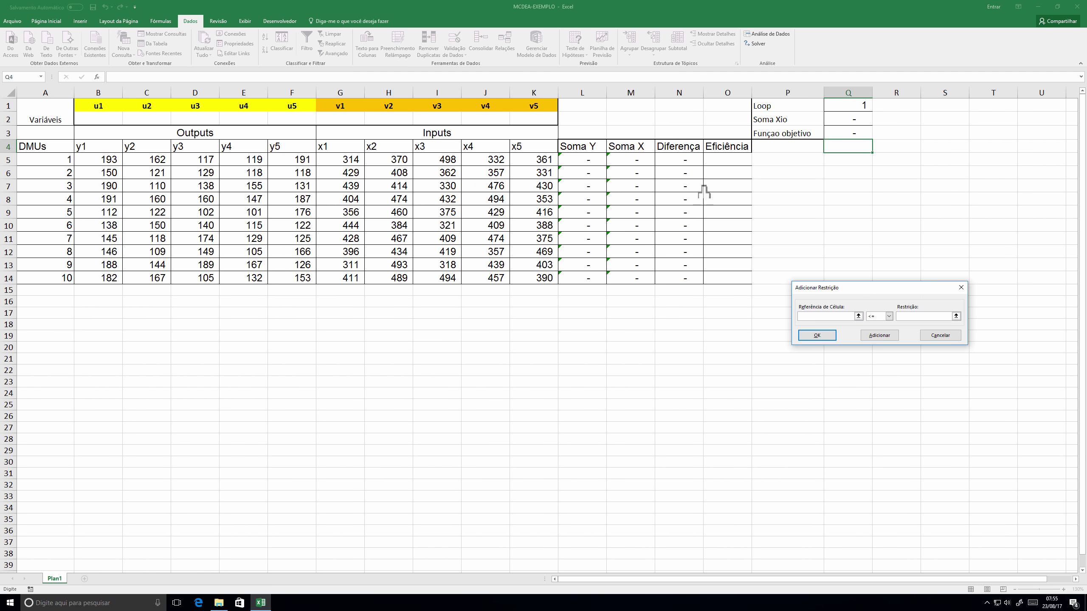
left_click_drag(684, 161, 684, 278)
left_click(913, 322)
type("0")
left_click(879, 335)
- Add the constraint $Q$2 = 1 to the Solver model
left_click(841, 122)
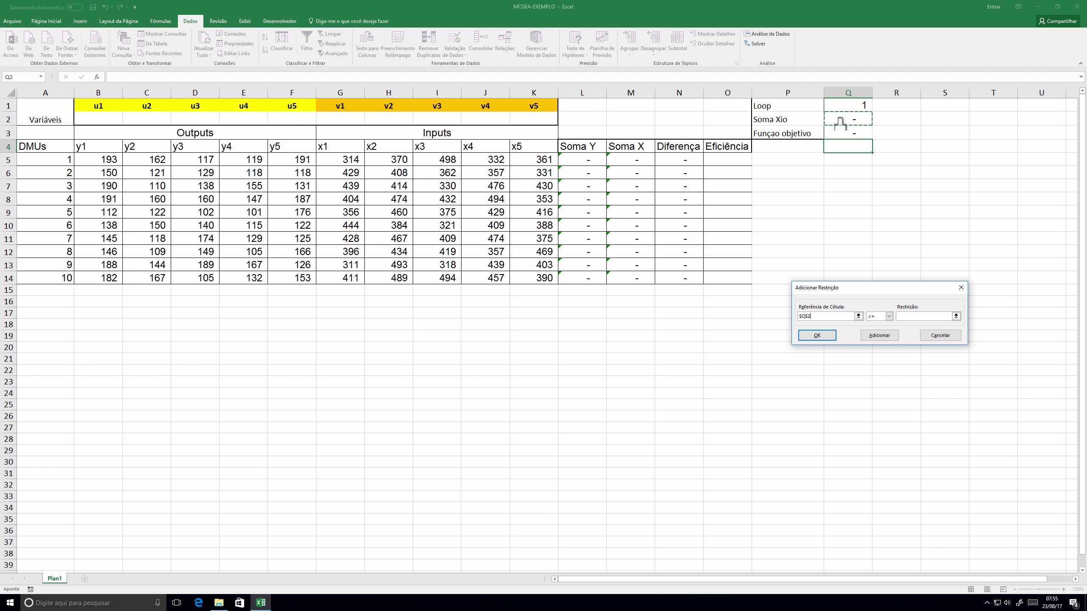
left_click(889, 317)
left_click(875, 329)
type("1")
left_click(816, 336)
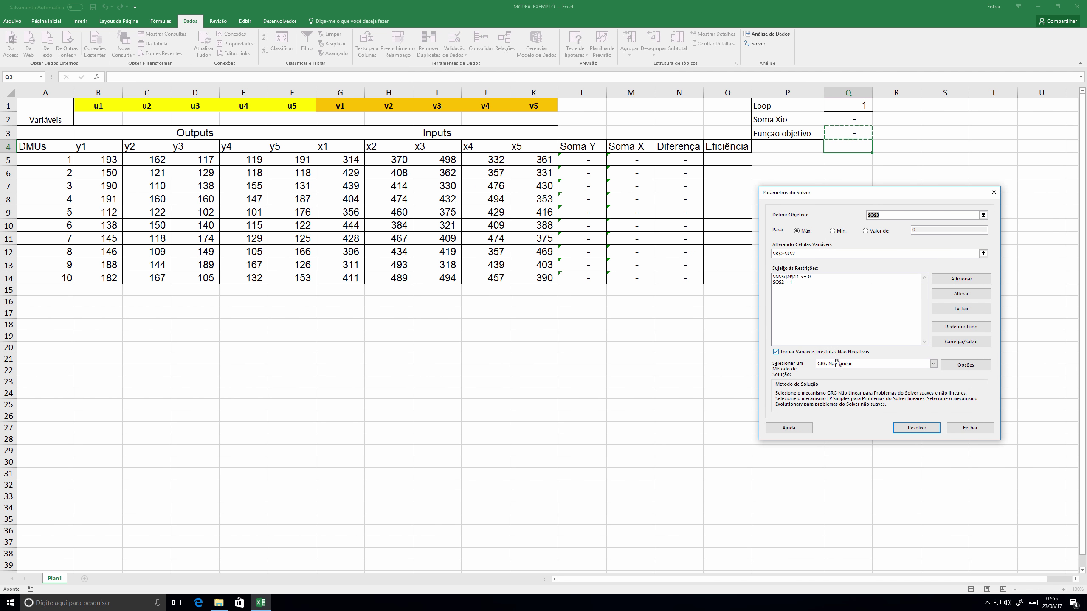
- Solve the model with the LP Simplex method and keep the Solver solution
left_click(933, 364)
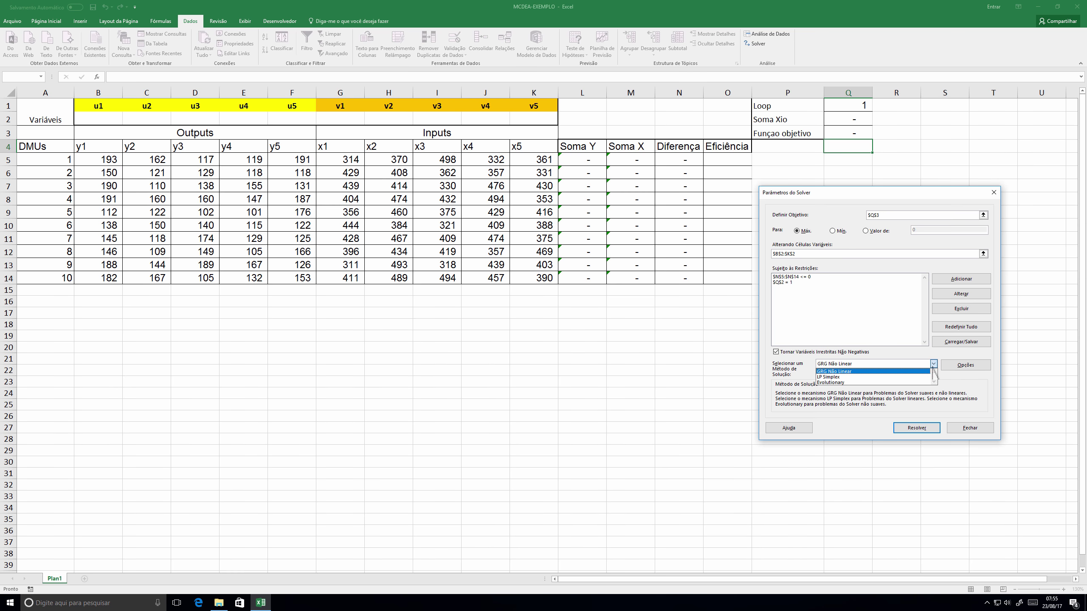
left_click(862, 377)
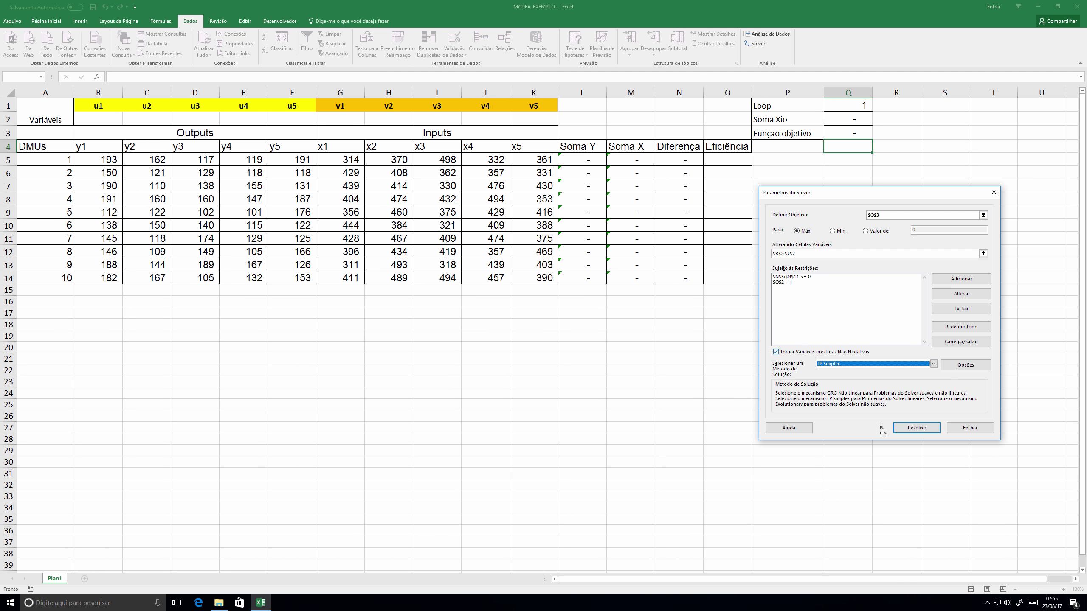
left_click(910, 427)
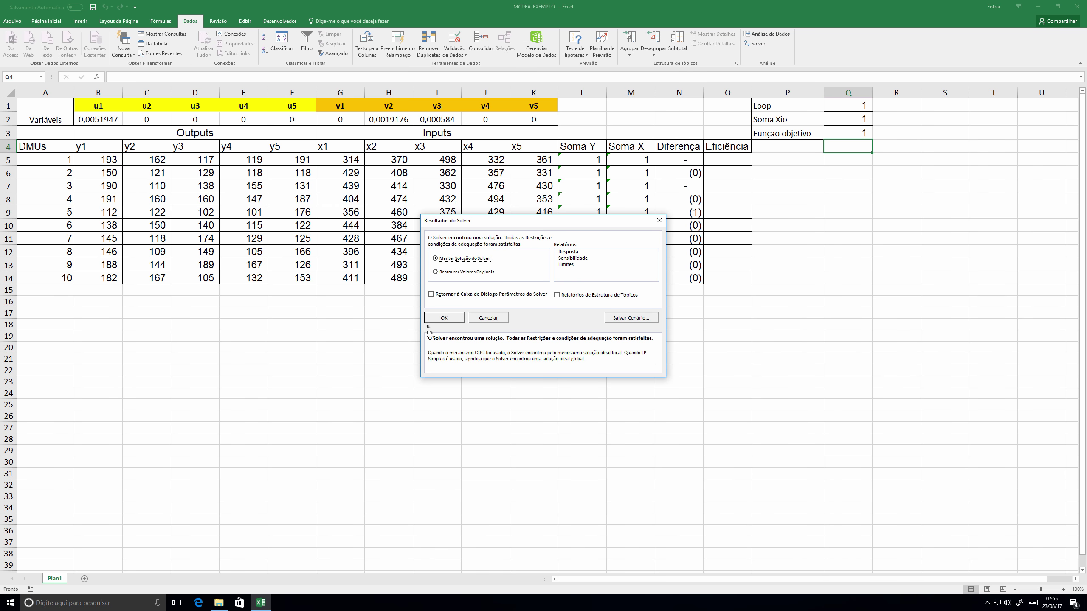
left_click(443, 317)
- Format the objective function value in Q3 as a percentage with two decimals and a yellow fill
left_click(863, 130)
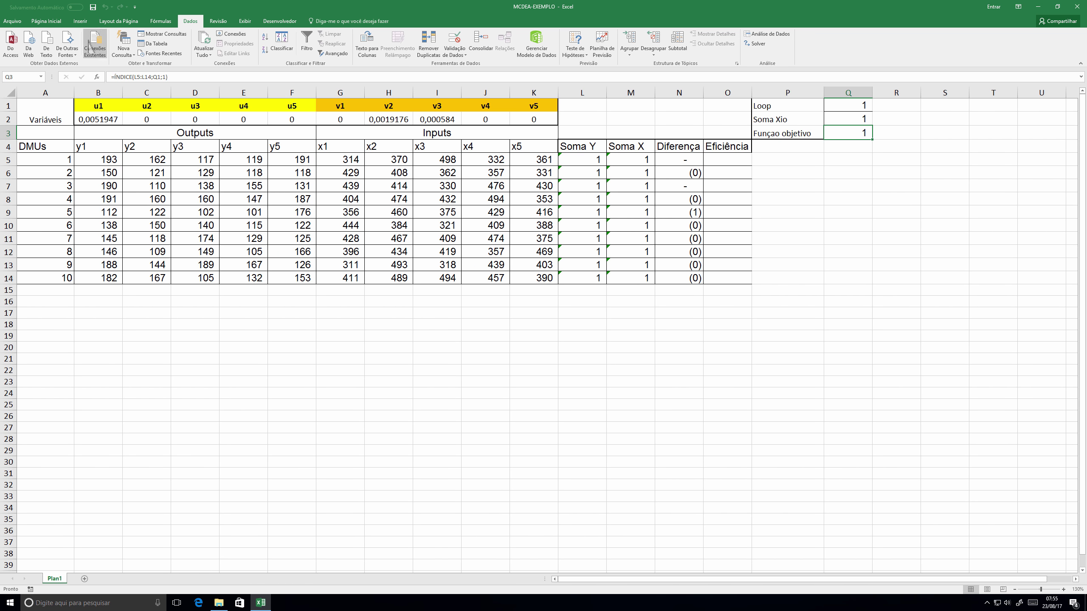
left_click(45, 20)
left_click(334, 51)
left_click(357, 50)
left_click(358, 50)
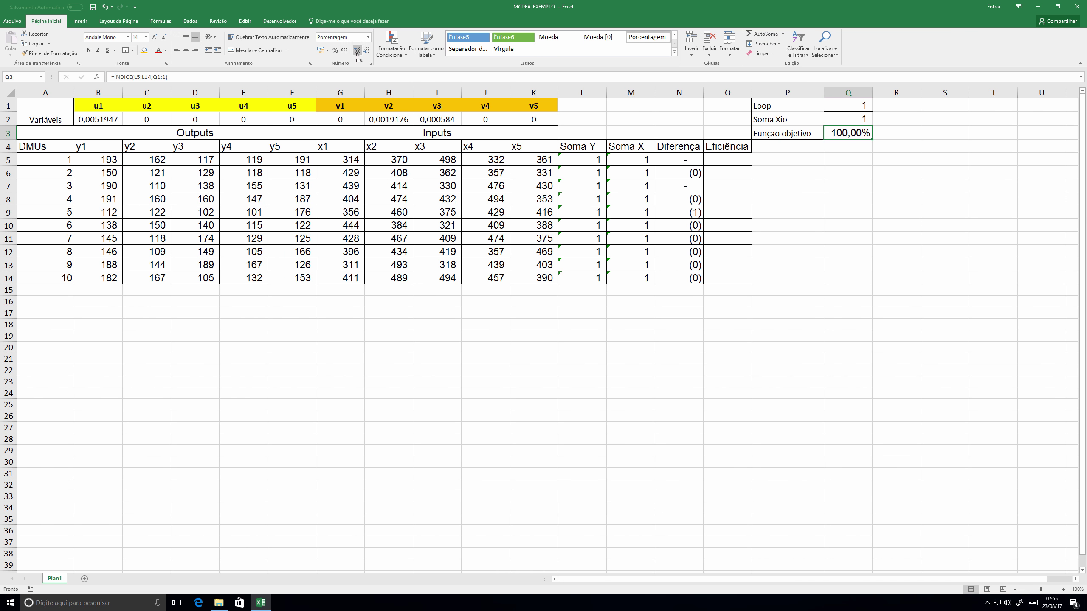
left_click(151, 50)
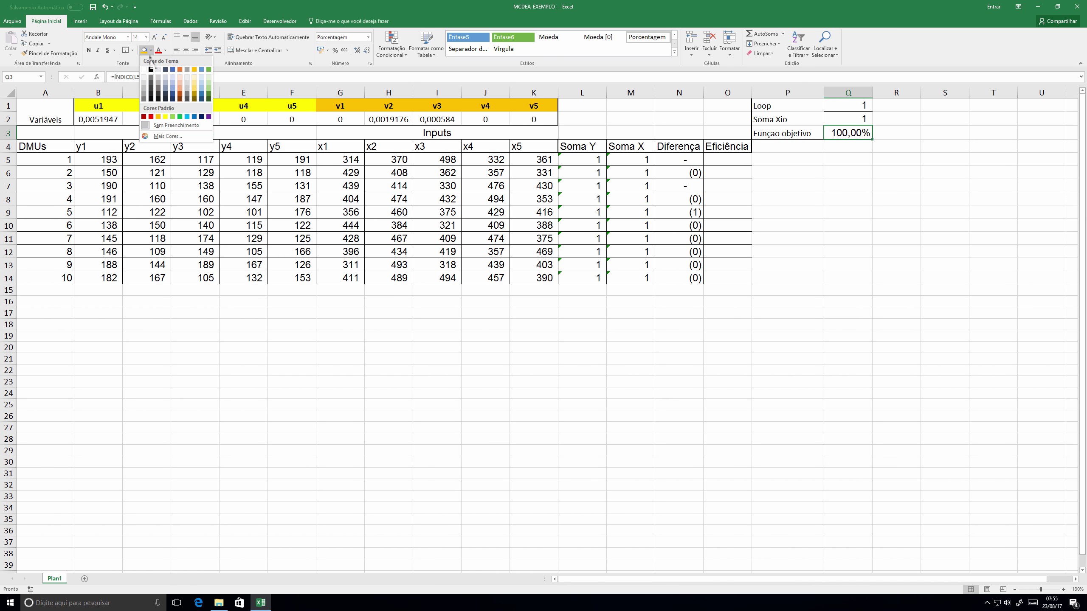
left_click(165, 116)
left_click(794, 213)
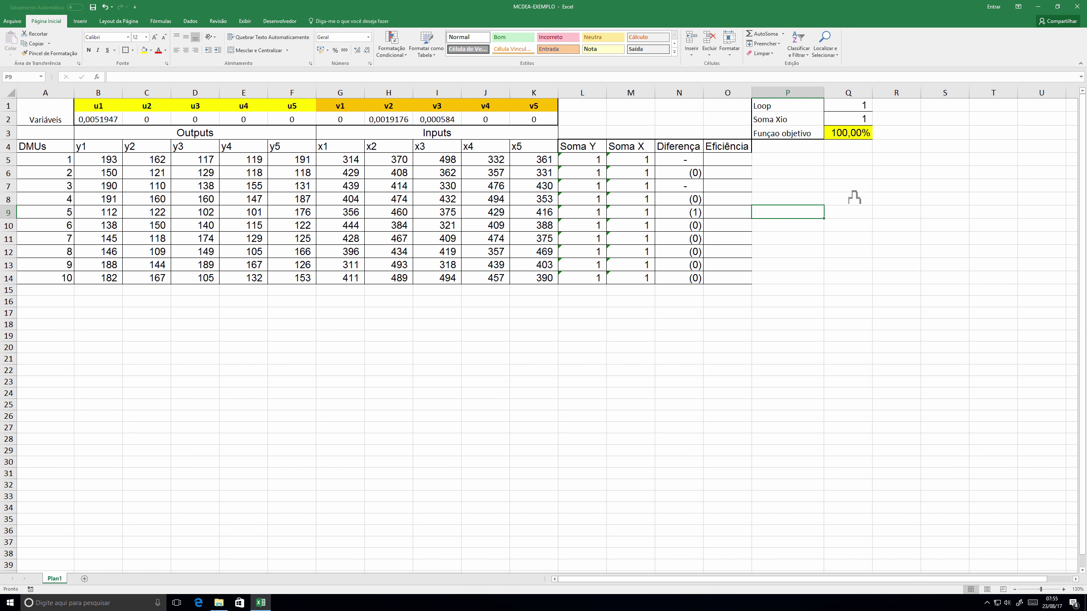
- Draw an ActiveX command button beside the Loop and objective function cells, spanning columns R to T
left_click(854, 197)
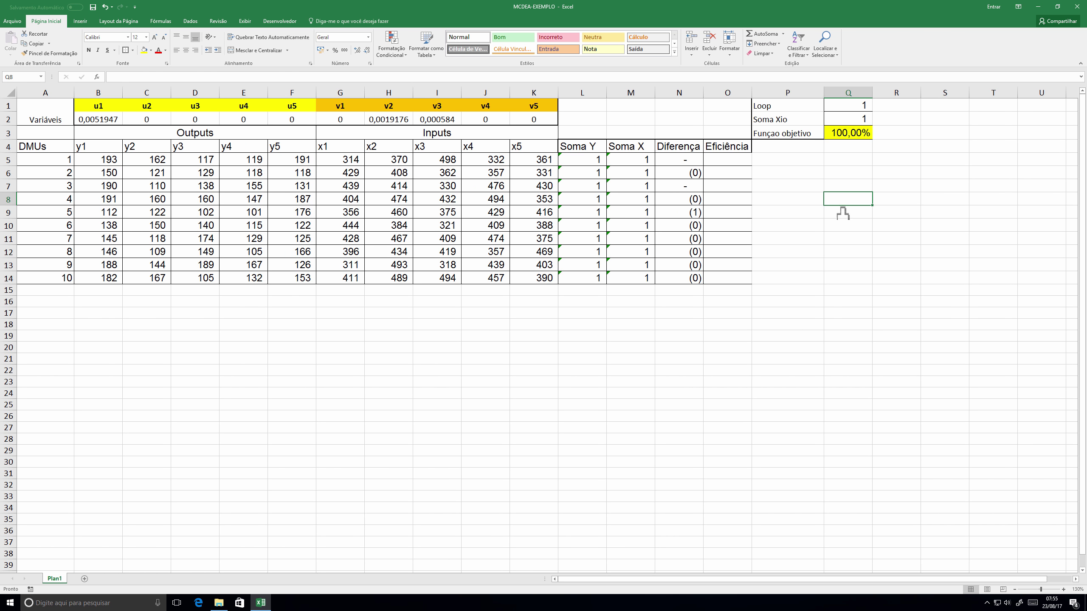
left_click(77, 21)
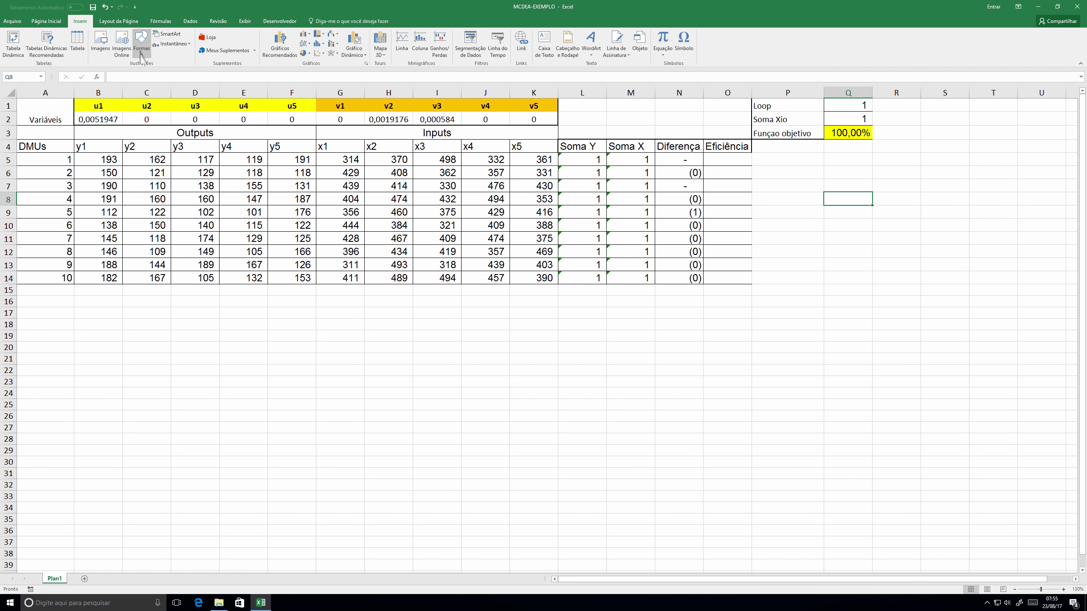
left_click(280, 21)
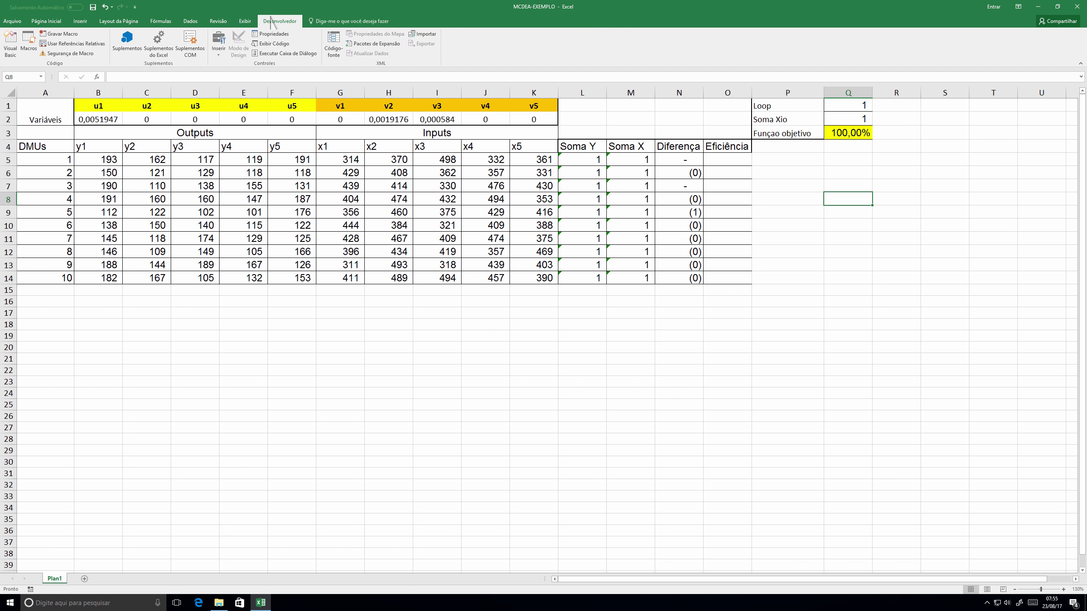
left_click(218, 50)
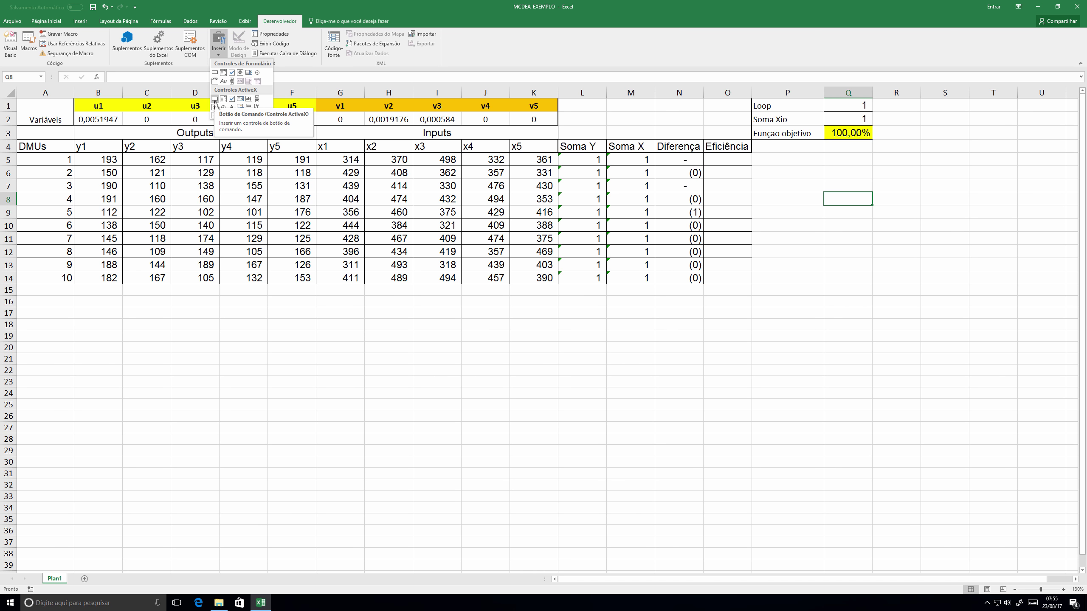
left_click(215, 99)
left_click_drag(900, 111, 992, 143)
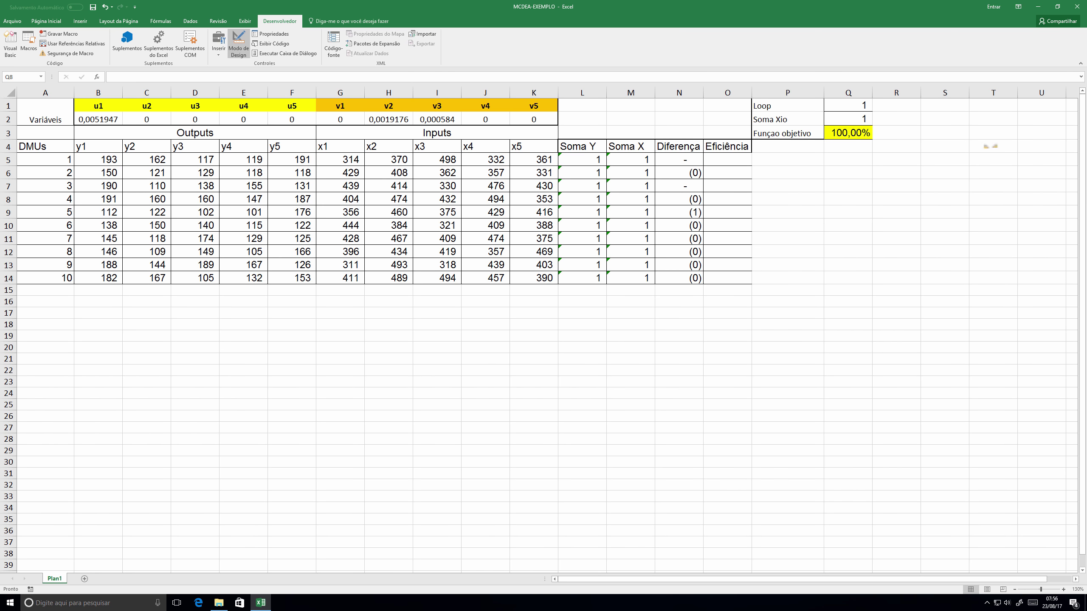
- In the button's click procedure, write For n = 1 To 10, Range("Q1") = n and solversolve userfinish:=True
double_click(943, 133)
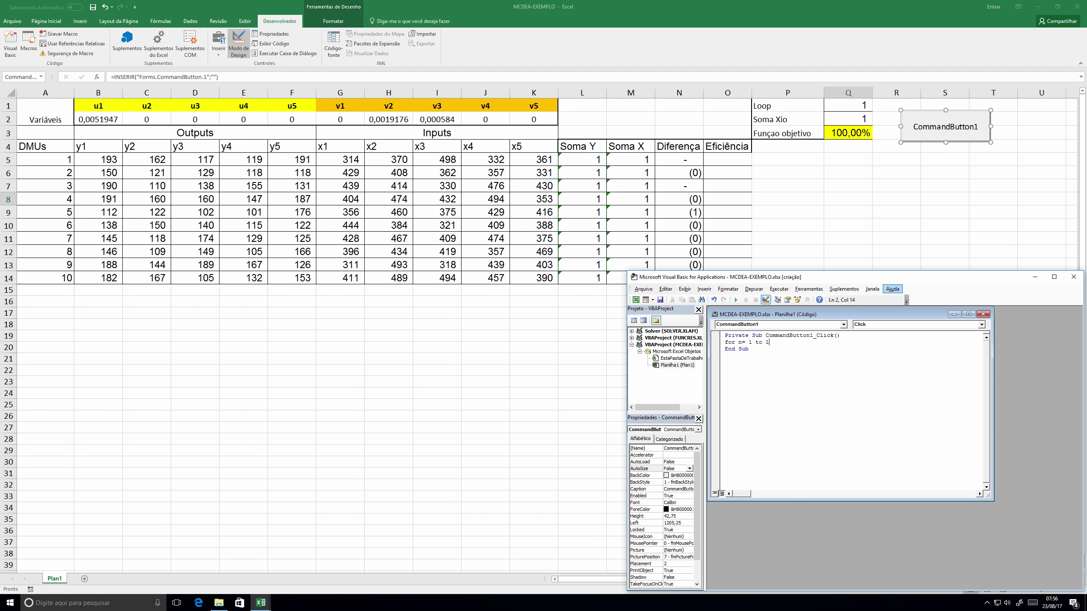
key("Return")
type("range(\"Q")
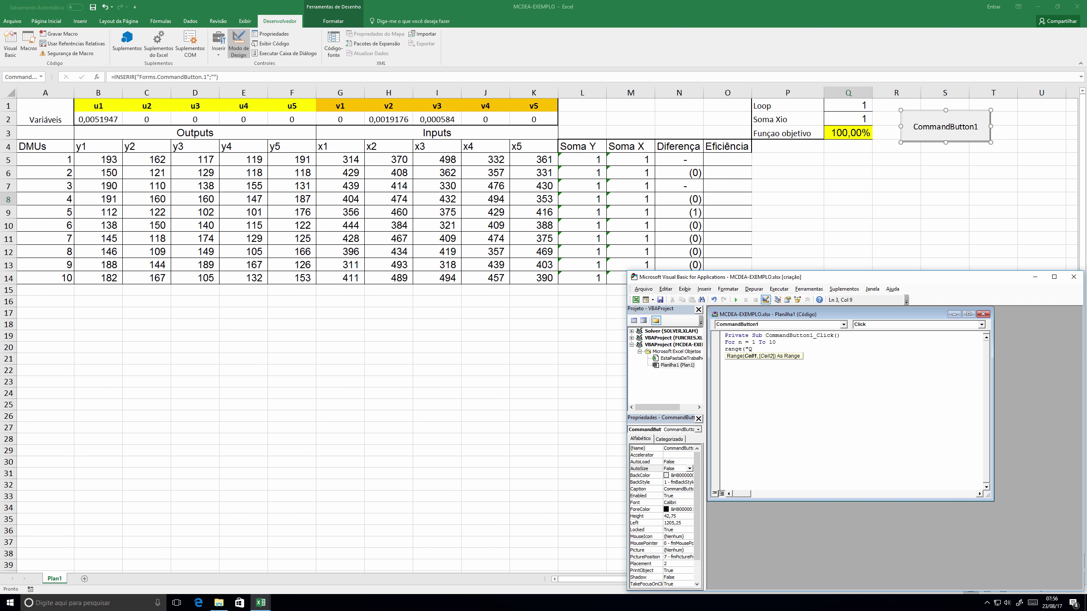
type("1\")=n")
key("Return")
type("solversolve userfinish:=true")
key("Return")
- Add Range("O" & n + 4) = Range("Q3") to the loop and close it with Next n
type("range(\"O\" & n+")
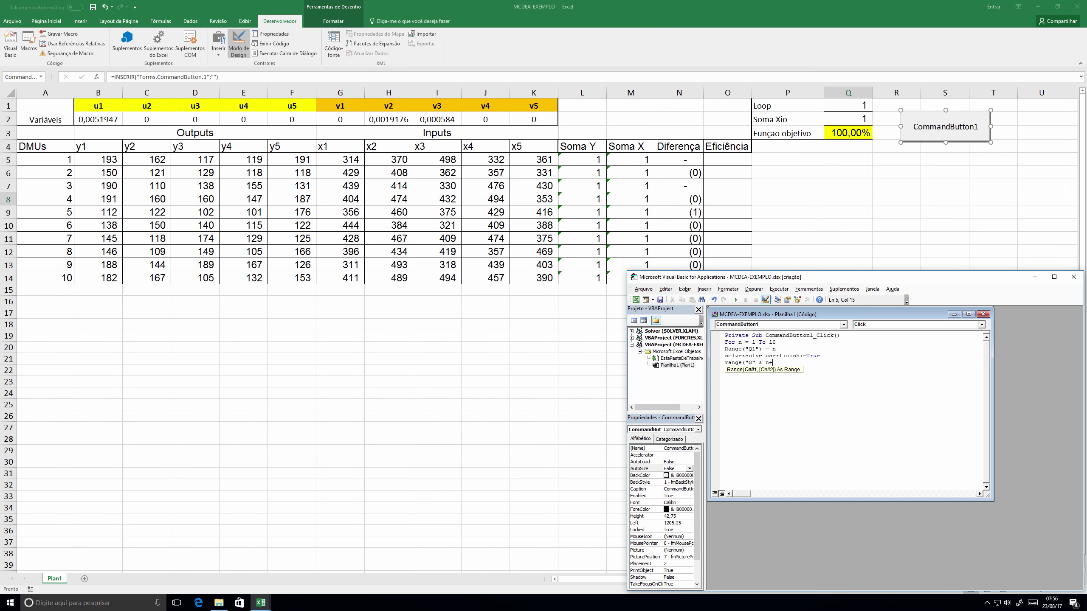
type("4)=range(\"Q3")
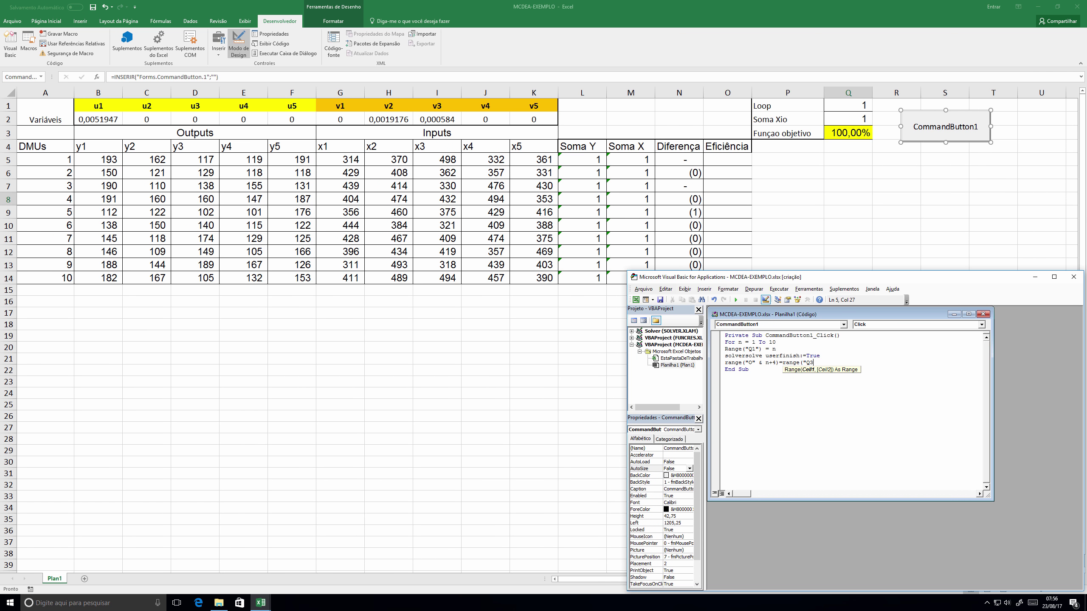
type("\")")
key("Return")
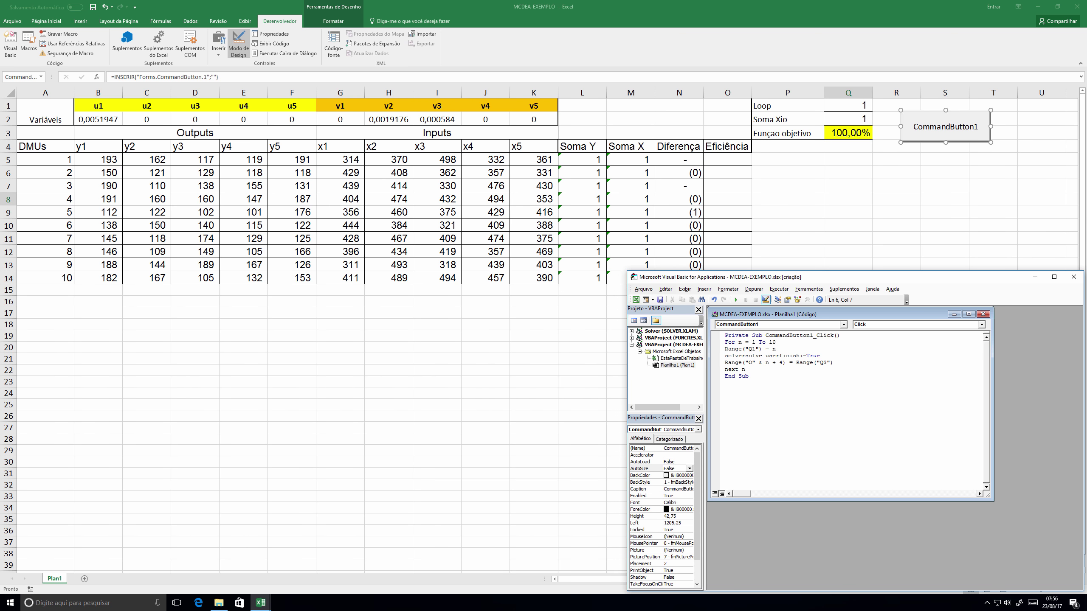
- Enable the Solver library reference for the workbook's VBA project
left_click(808, 289)
left_click(815, 298)
left_click(457, 211)
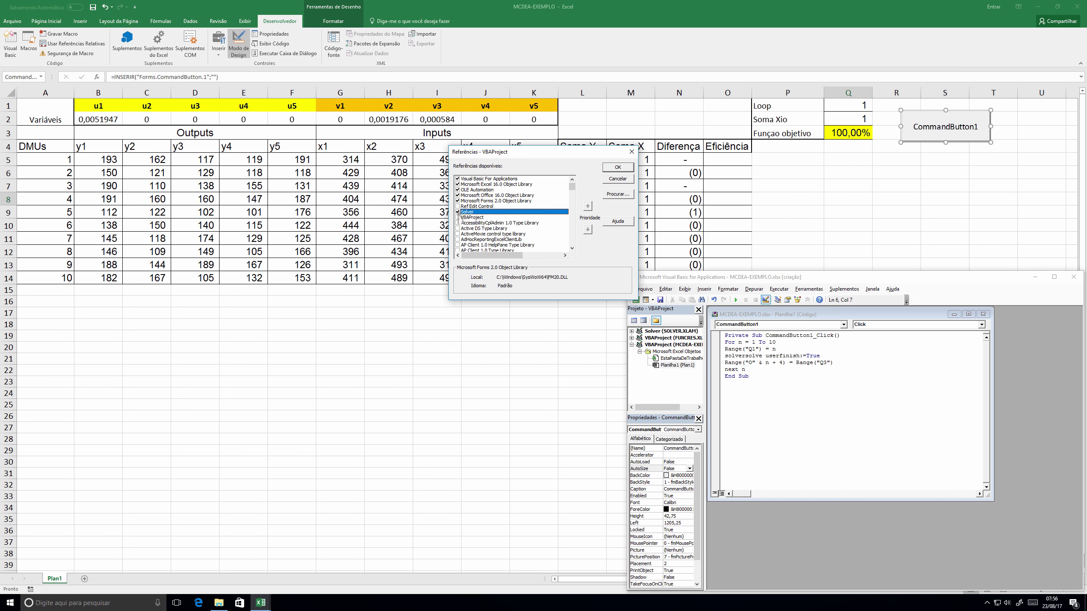
left_click(617, 167)
- Run the CommandButton1_Click macro line by line for the first DMUs and straight through for the rest, and close the code editor
left_click_drag(836, 273, 768, 233)
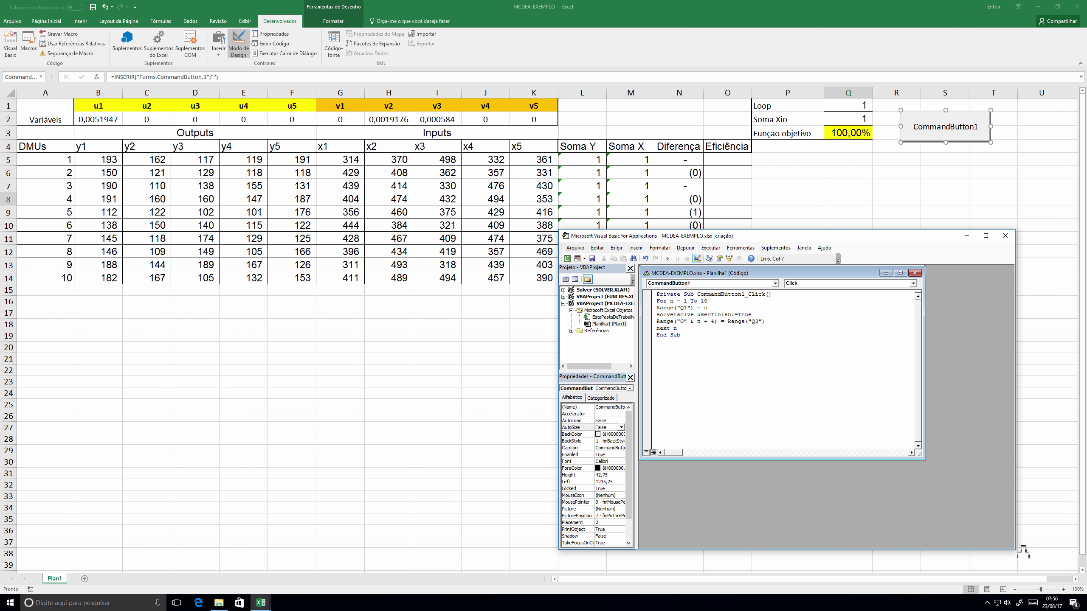
left_click_drag(1014, 553, 932, 473)
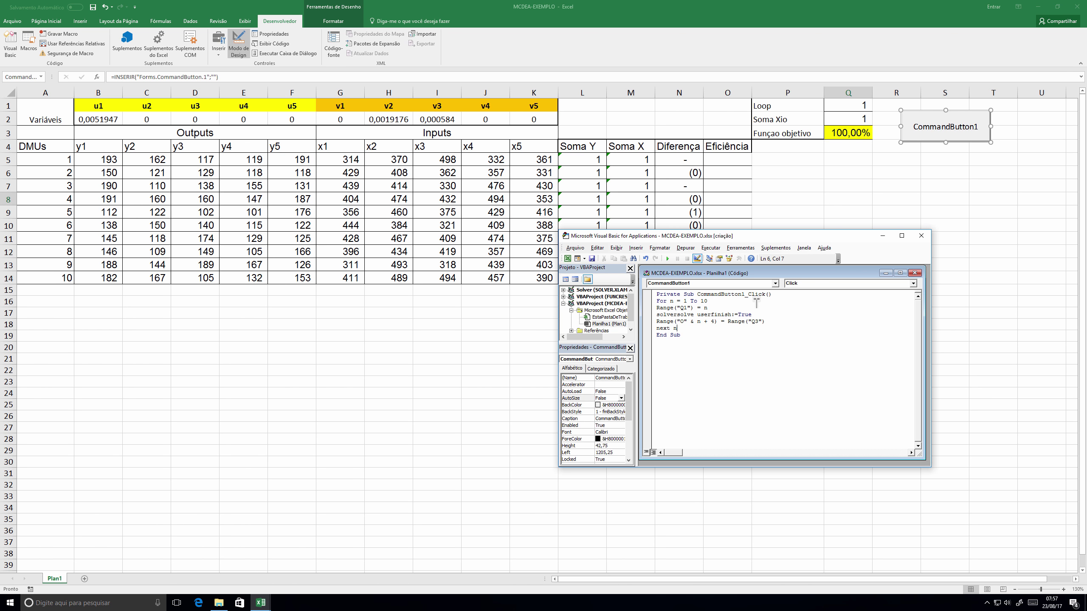
key("F8")
key("F8")
key("F8")
key("F8")
key("F8")
key("F8")
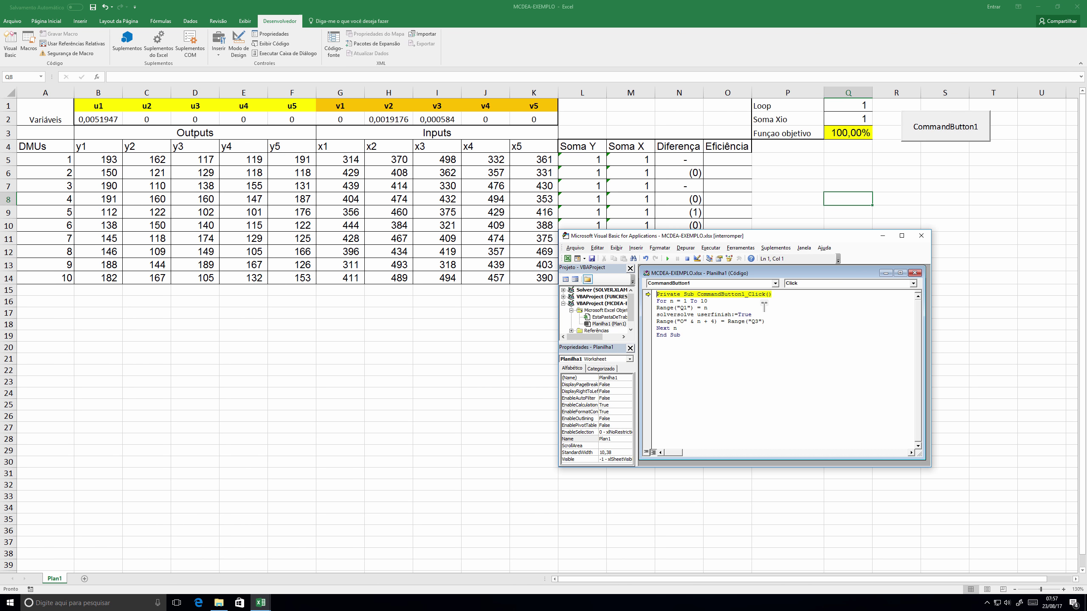
key("F8")
key("F8")
key("F8")
key("F8")
key("F8")
key("F8")
key("F8")
key("F8")
key("F8")
key("F8")
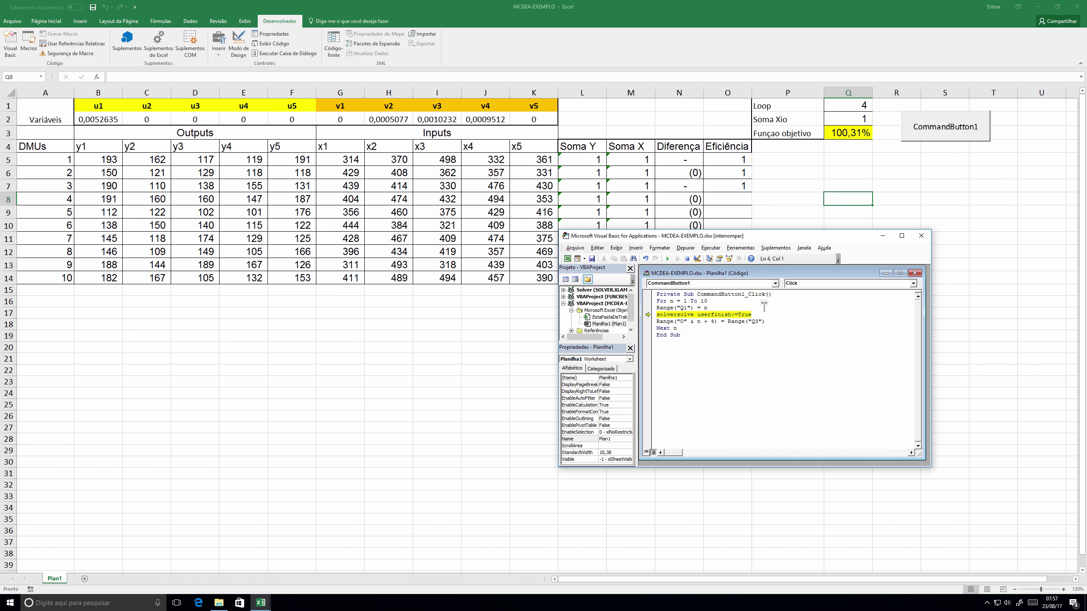
key("F5")
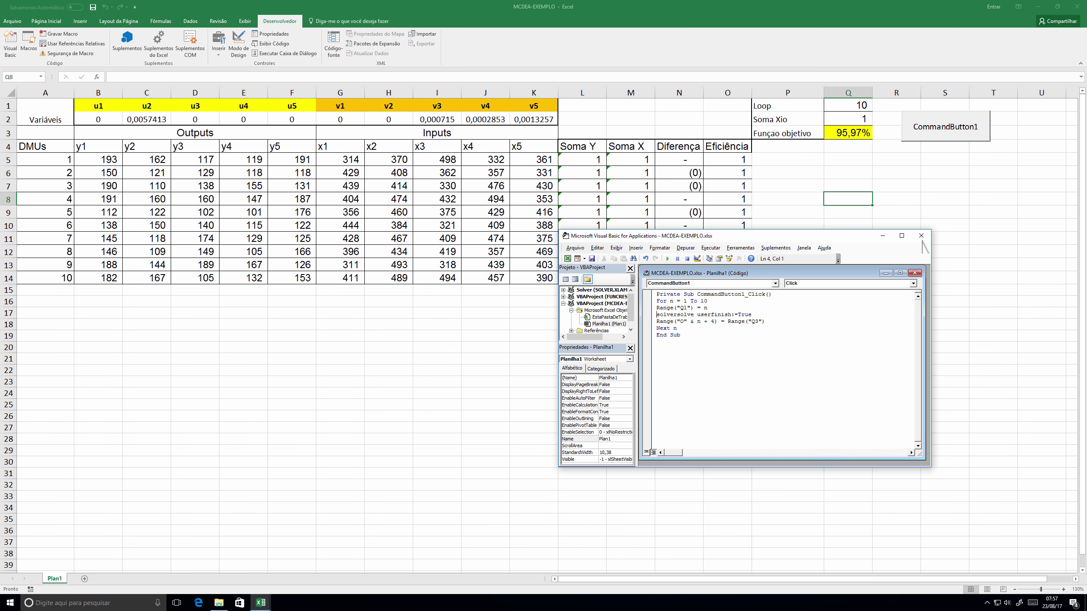
left_click(921, 236)
- Format the efficiencies in O5:O14 as percentages with two decimals and widen column O slightly
left_click_drag(727, 159, 732, 277)
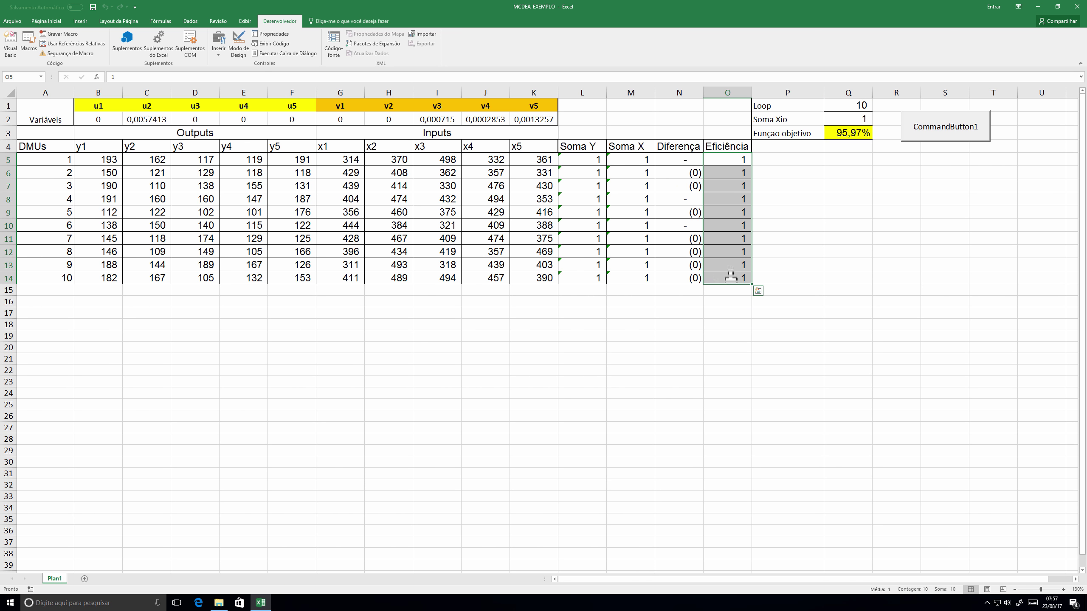
left_click(12, 21)
key("Escape")
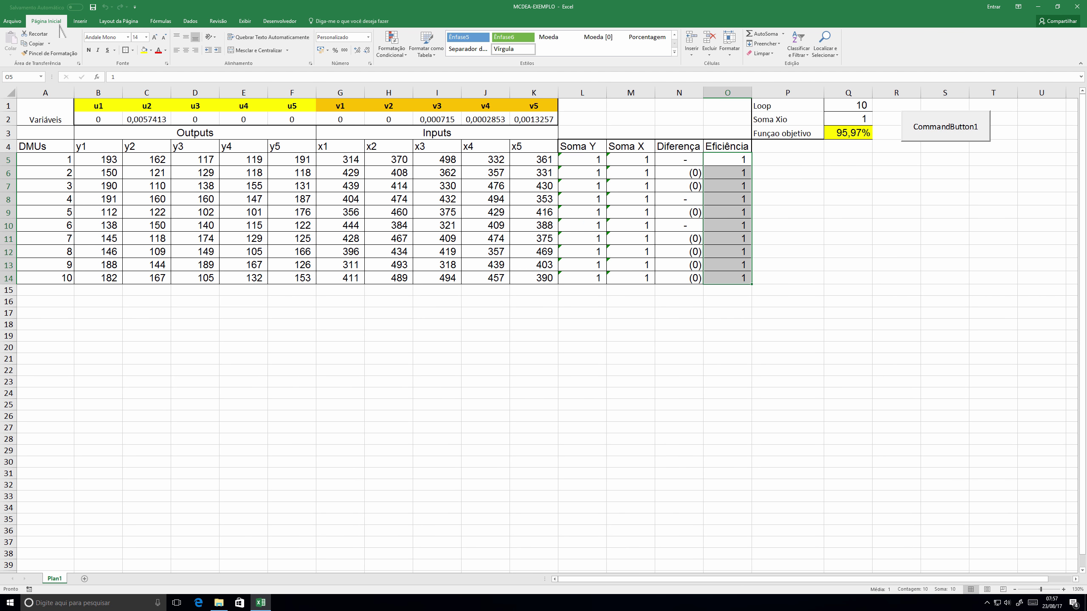
left_click(335, 50)
left_click(359, 50)
left_click(359, 50)
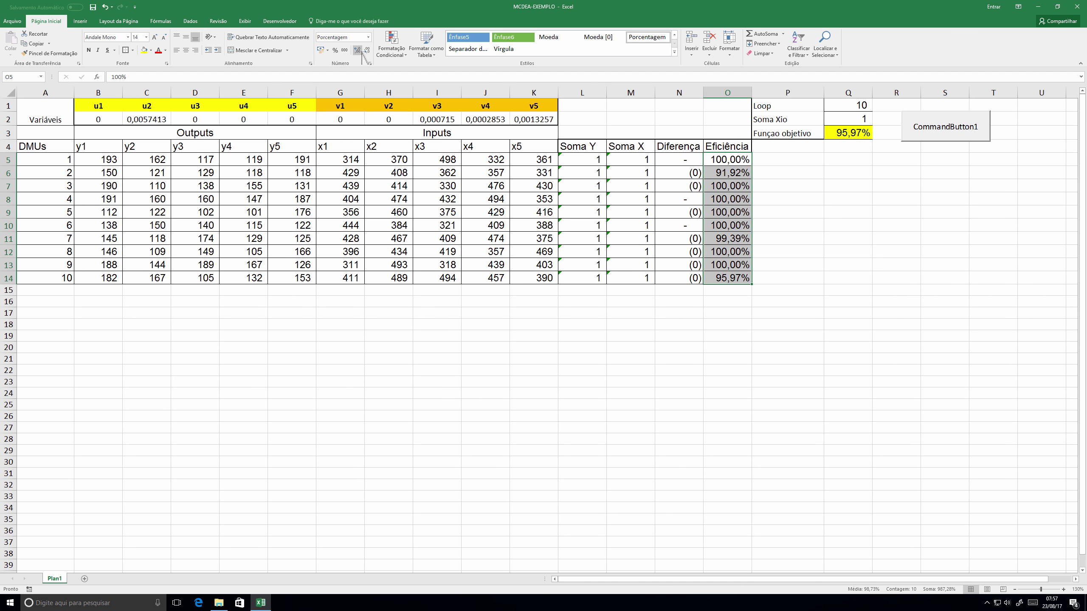
left_click(727, 252)
left_click_drag(752, 93, 758, 93)
left_click(735, 279)
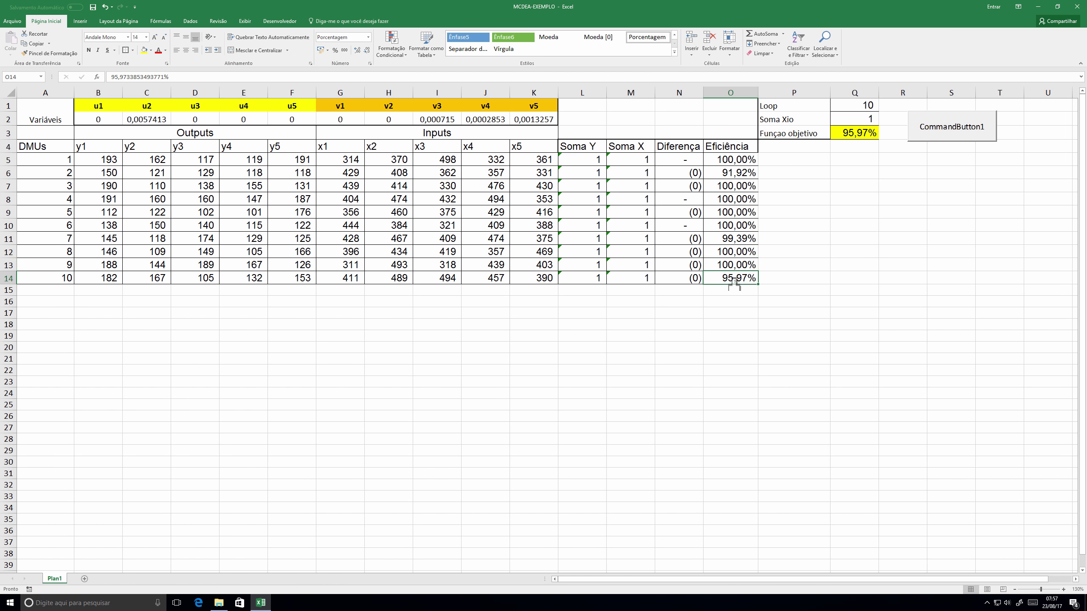
left_click(735, 243)
left_click(736, 177)
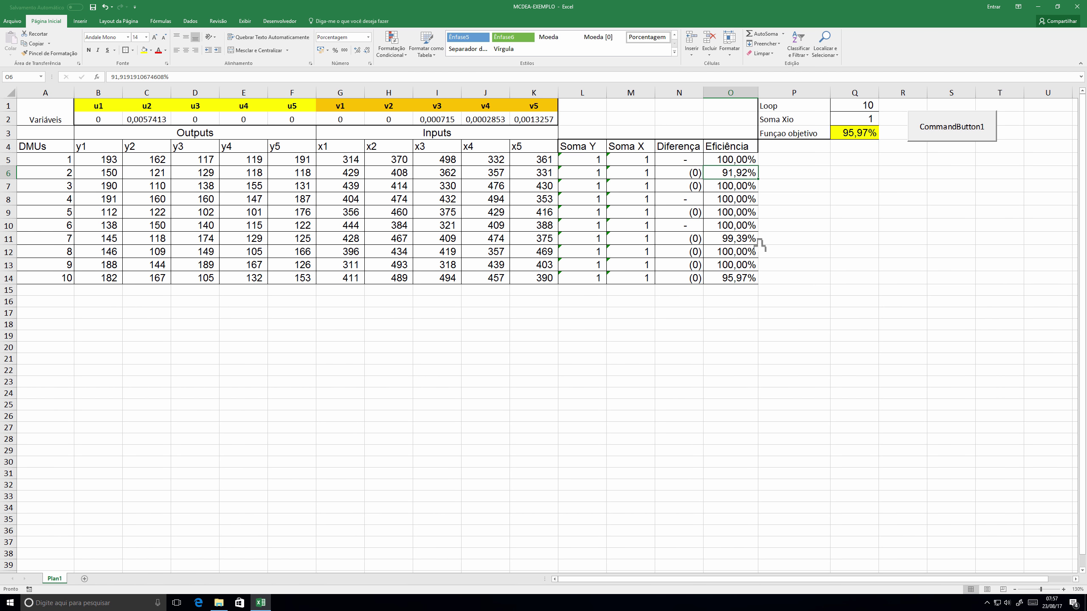
left_click(786, 202)
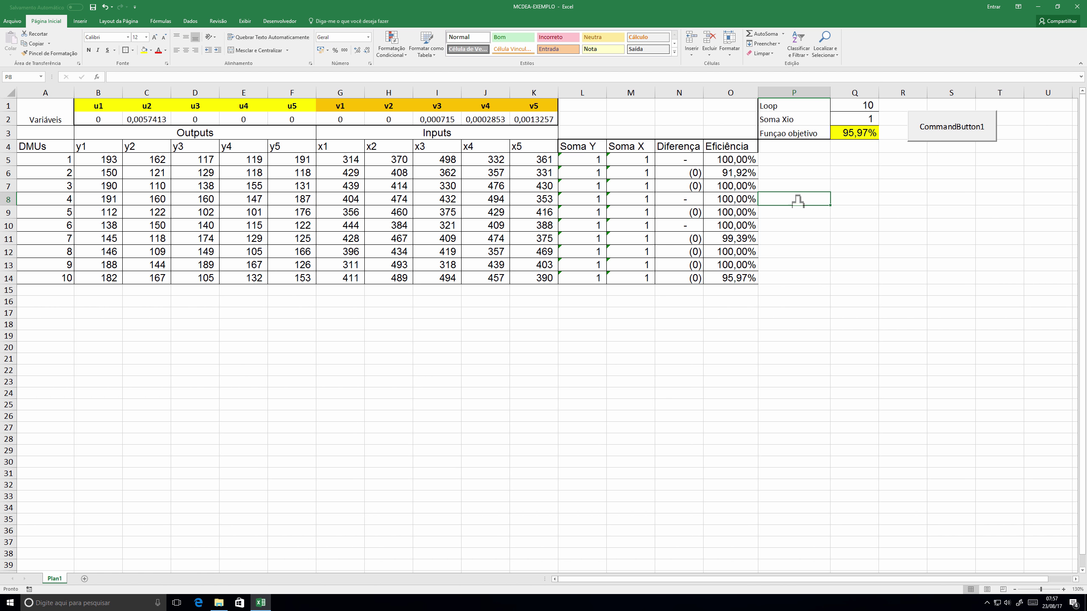
- Enter the labels Total in K17 and Ineficientes in K18 below the DMU table
left_click(544, 315)
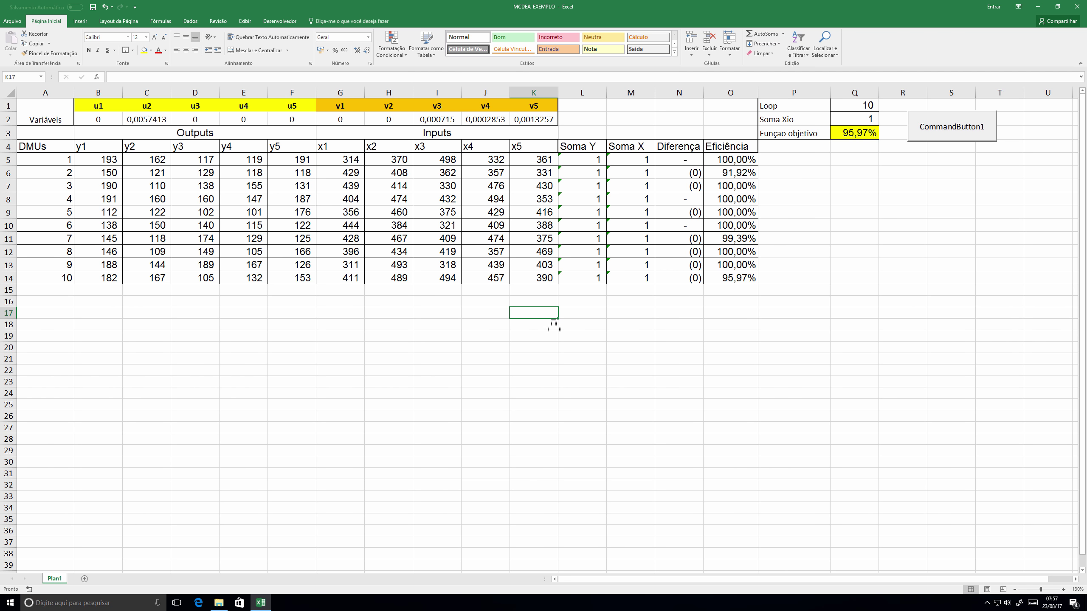
type("T")
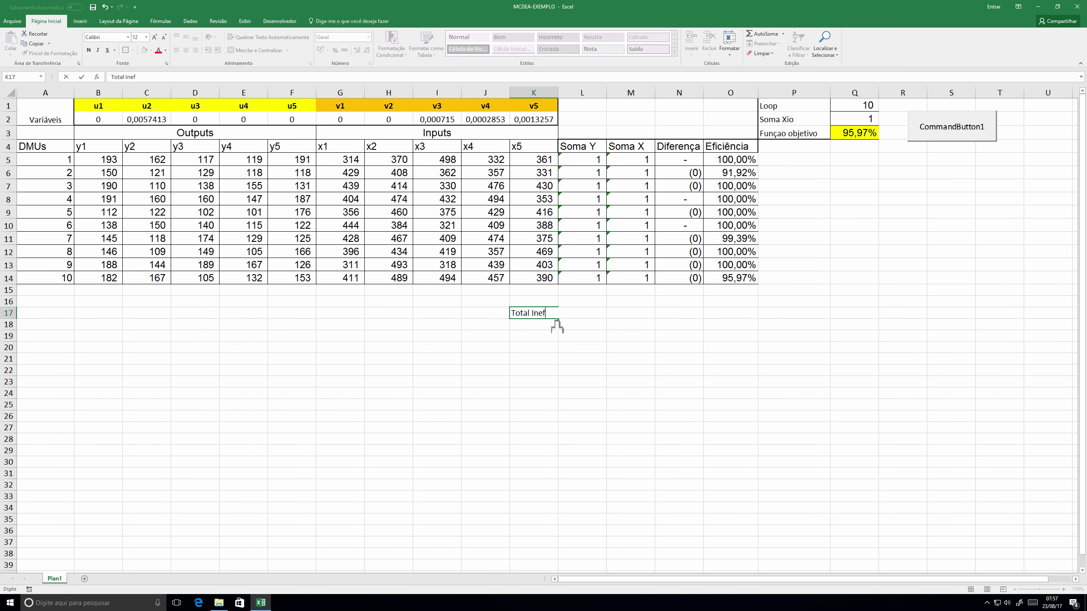
type("otal I")
key("BackSpace")
key("Return")
type("Ine")
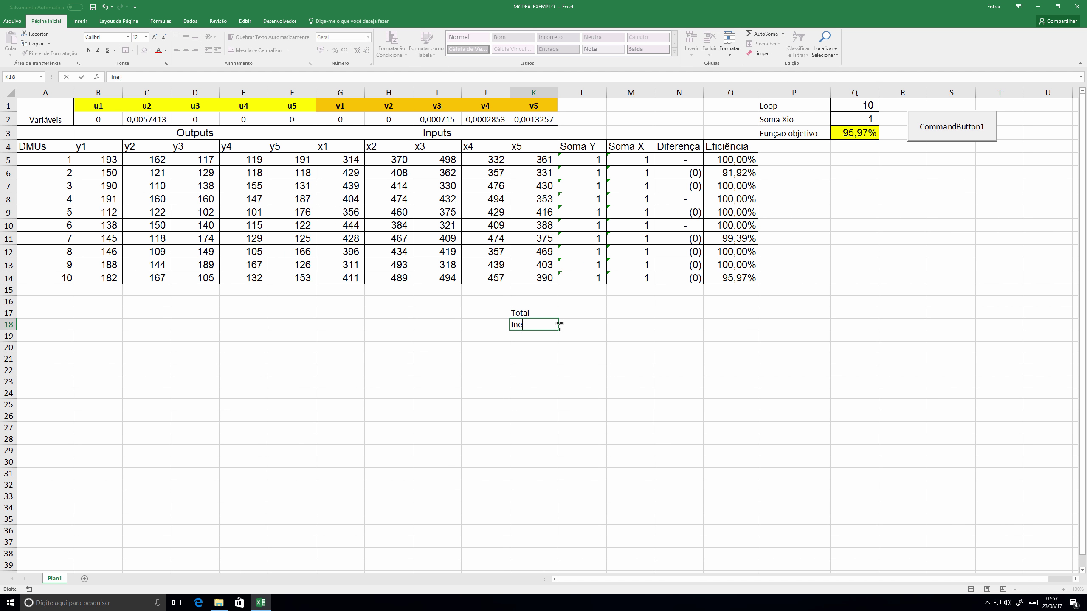
type("ficientes")
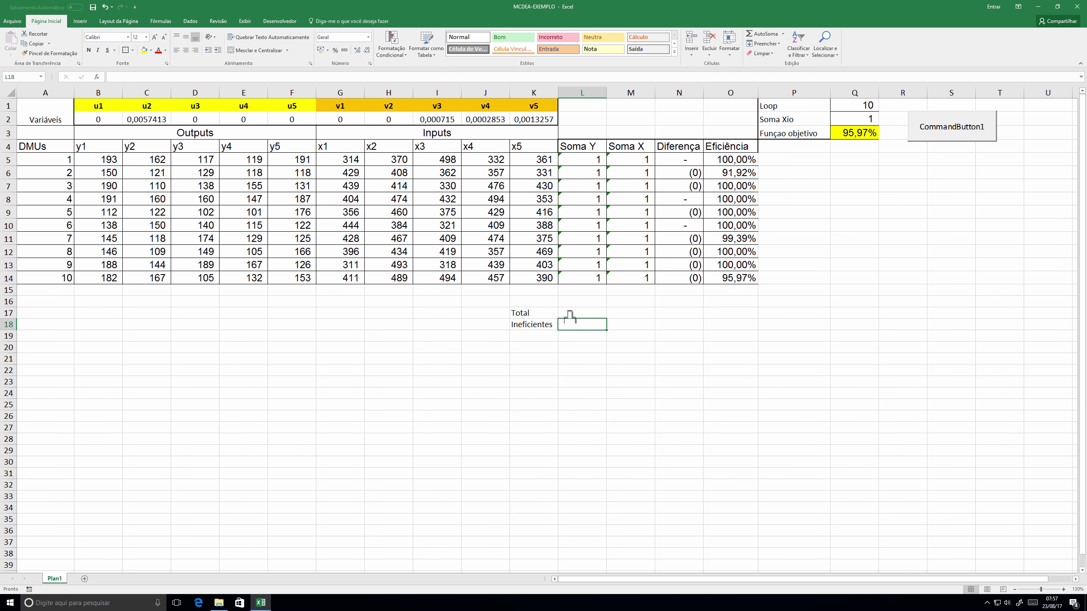
- Merge and centre L17:L18 and enter =CONT.SE(O5:O14;"<99,99999%") there to count the inefficient DMUs
left_click_drag(562, 315, 567, 323)
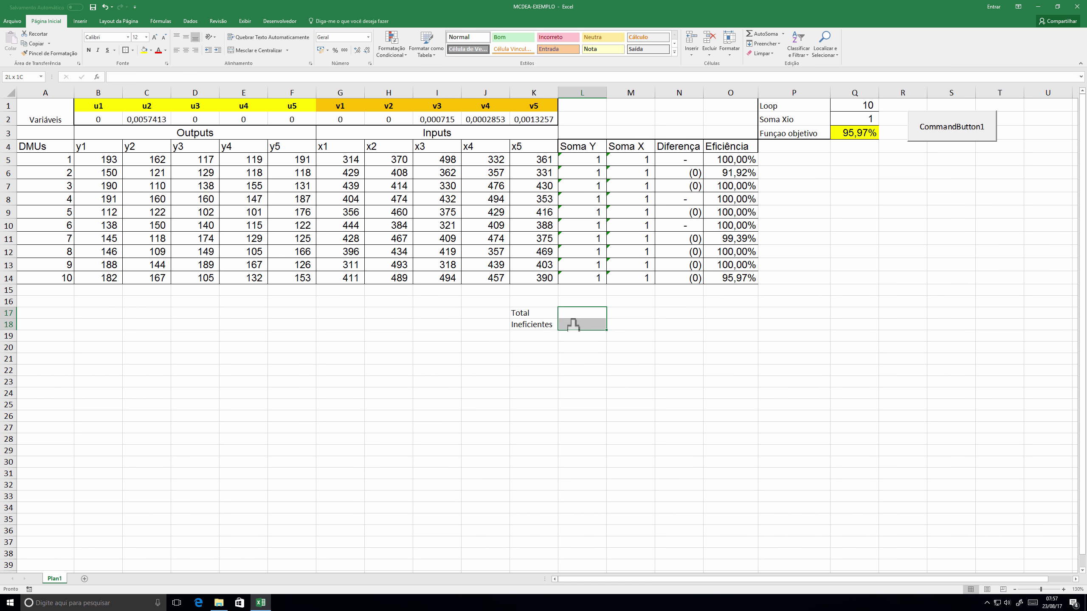
left_click(244, 52)
type("=cont.se")
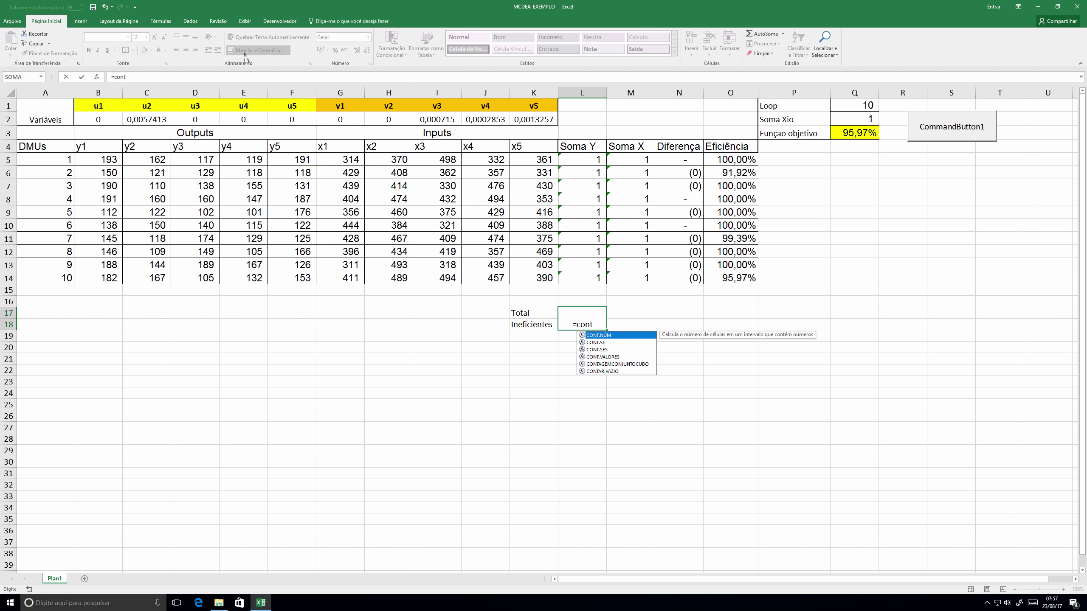
key("Tab")
left_click_drag(729, 159, 734, 274)
type(";")
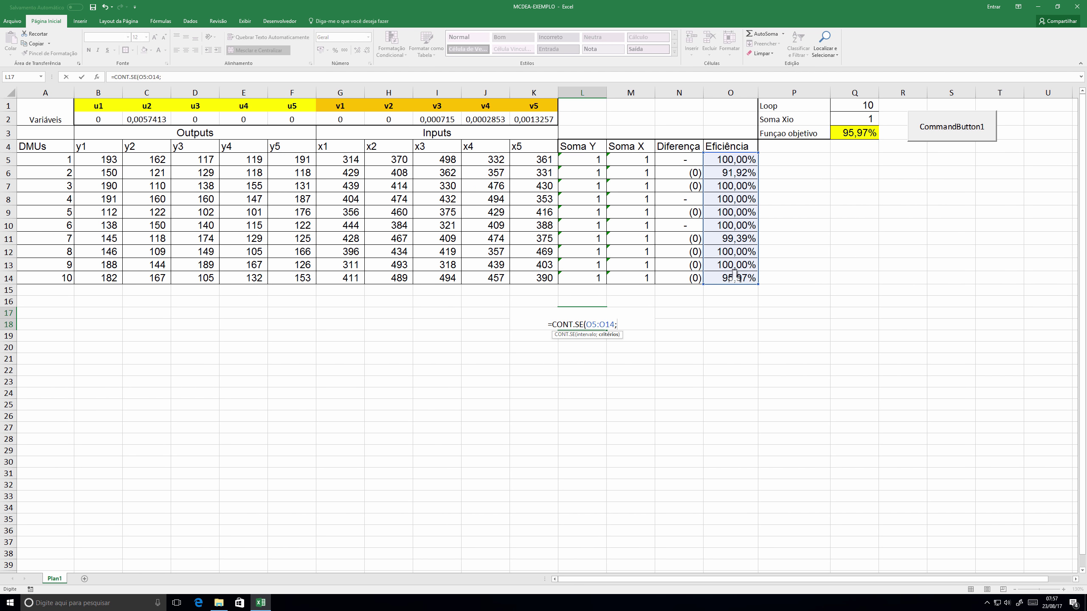
type("\"<99")
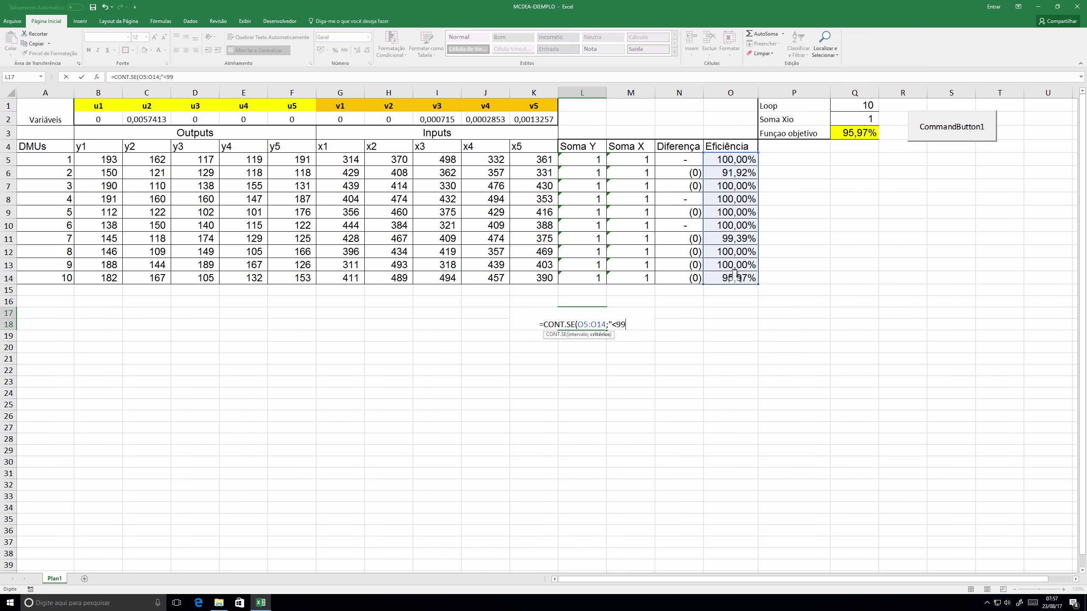
type(",99999")
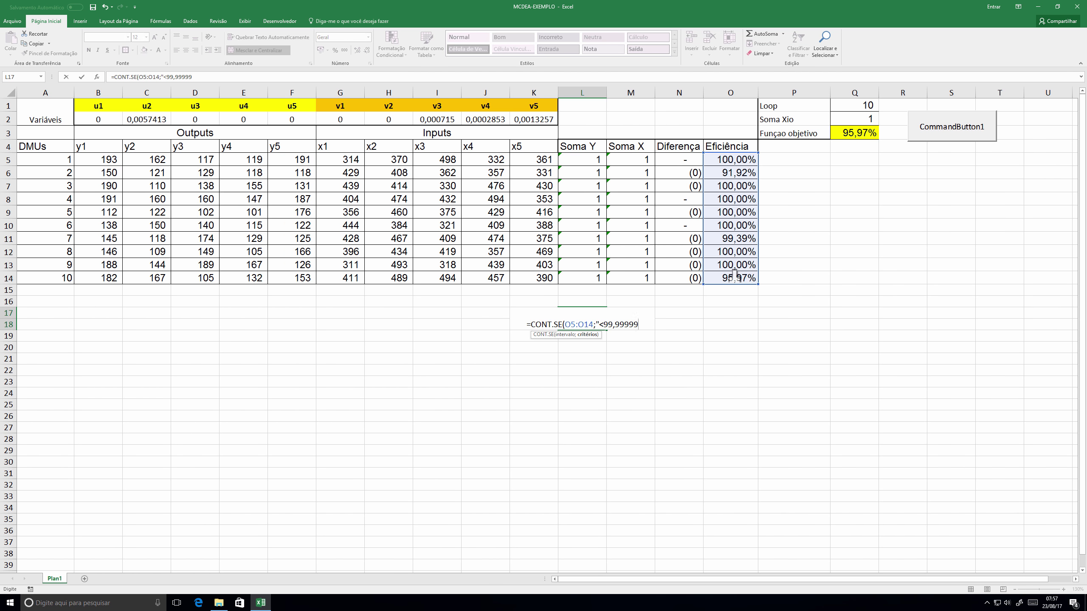
type("%)")
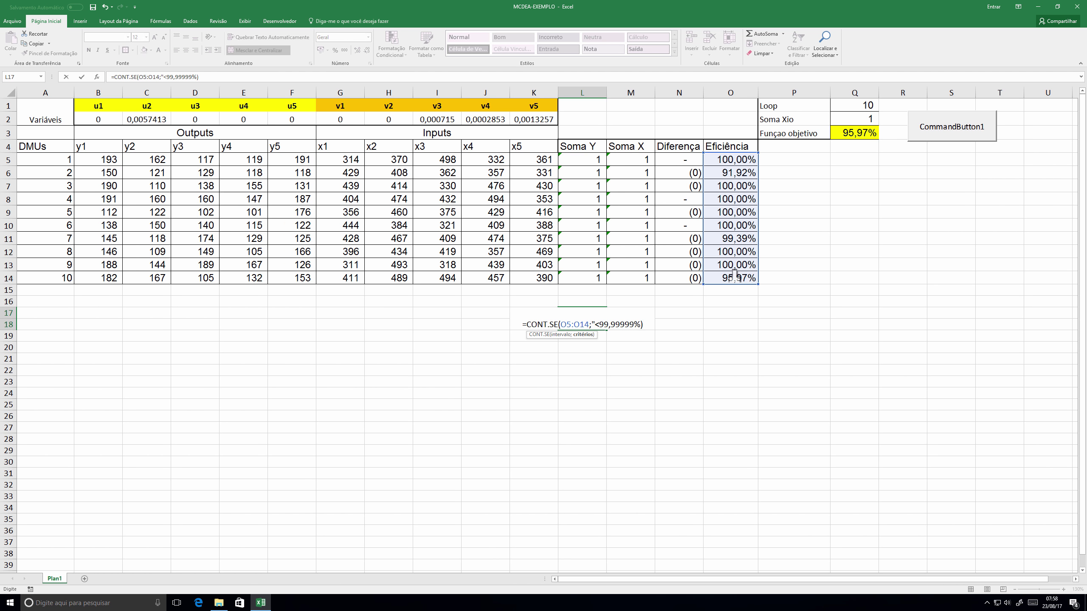
key("BackSpace")
type("\")")
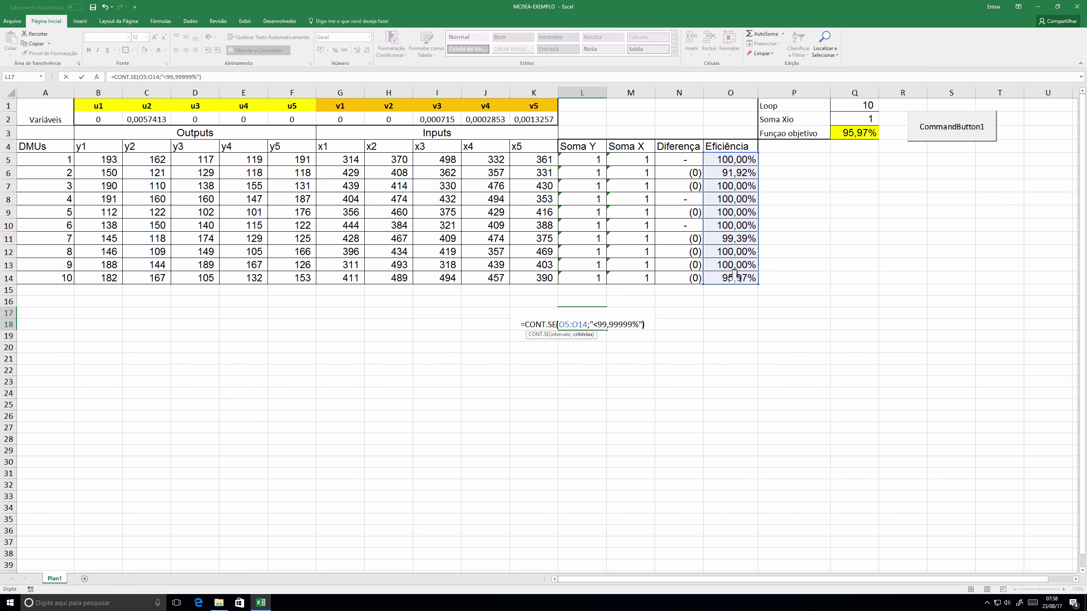
key("Return")
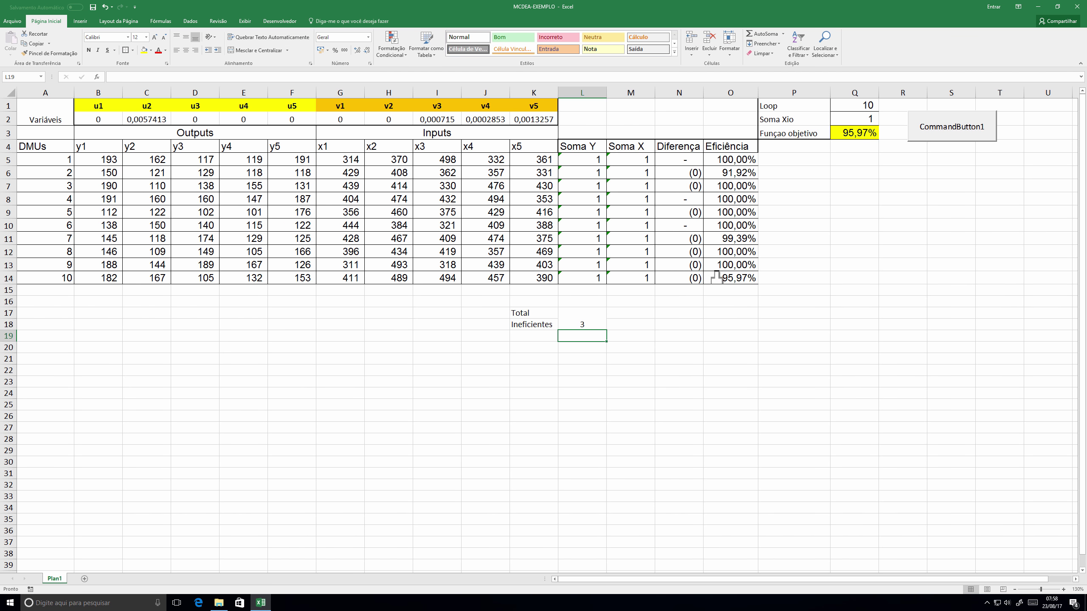
- Give the Total Ineficientes block K17:L18 a black fill with white bold text
left_click_drag(547, 313, 588, 325)
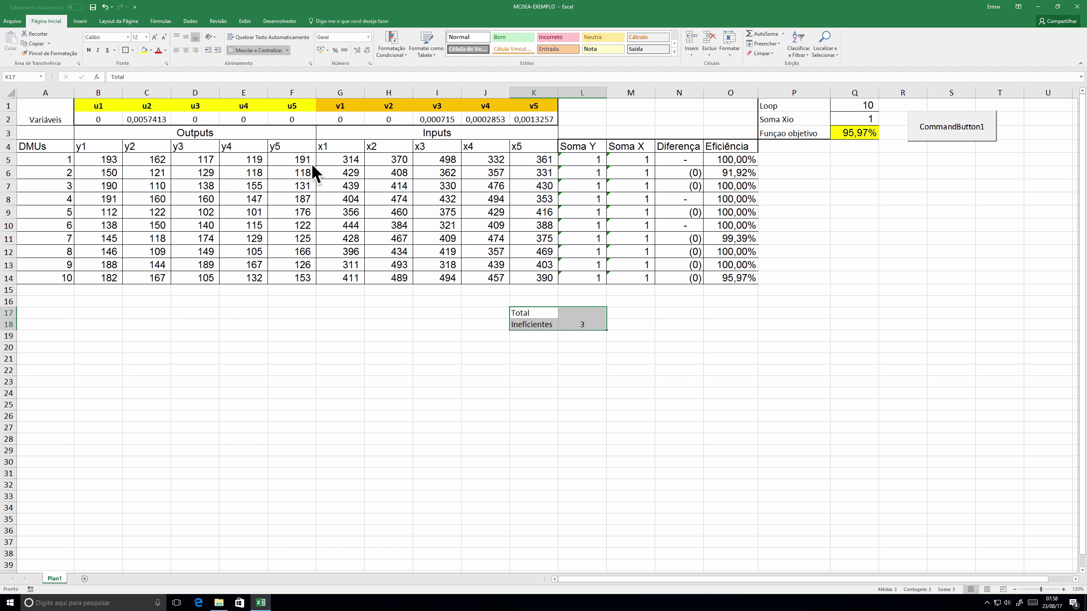
left_click(151, 50)
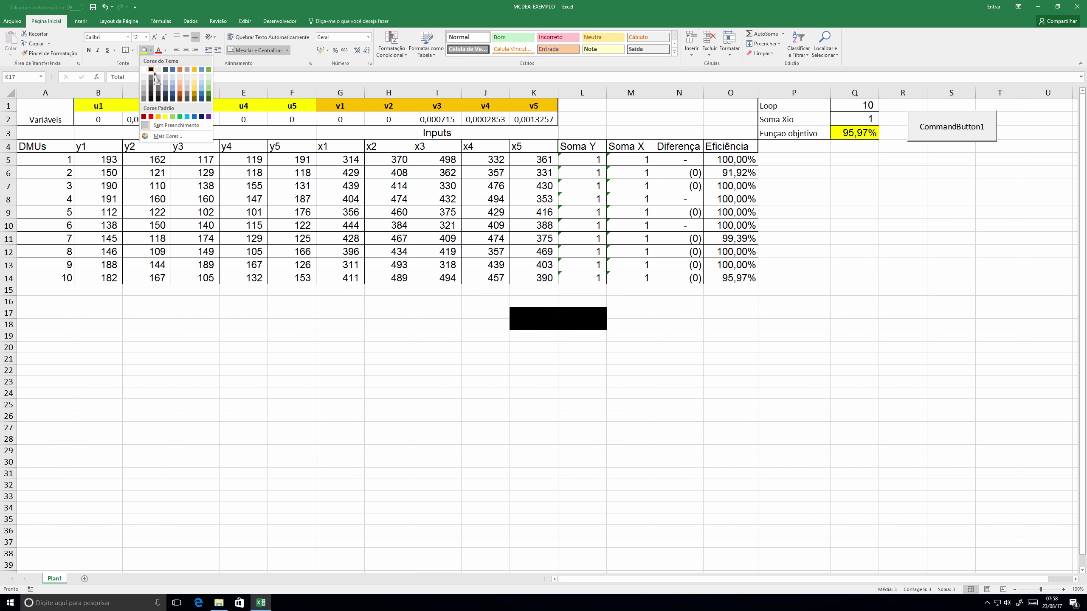
left_click(150, 69)
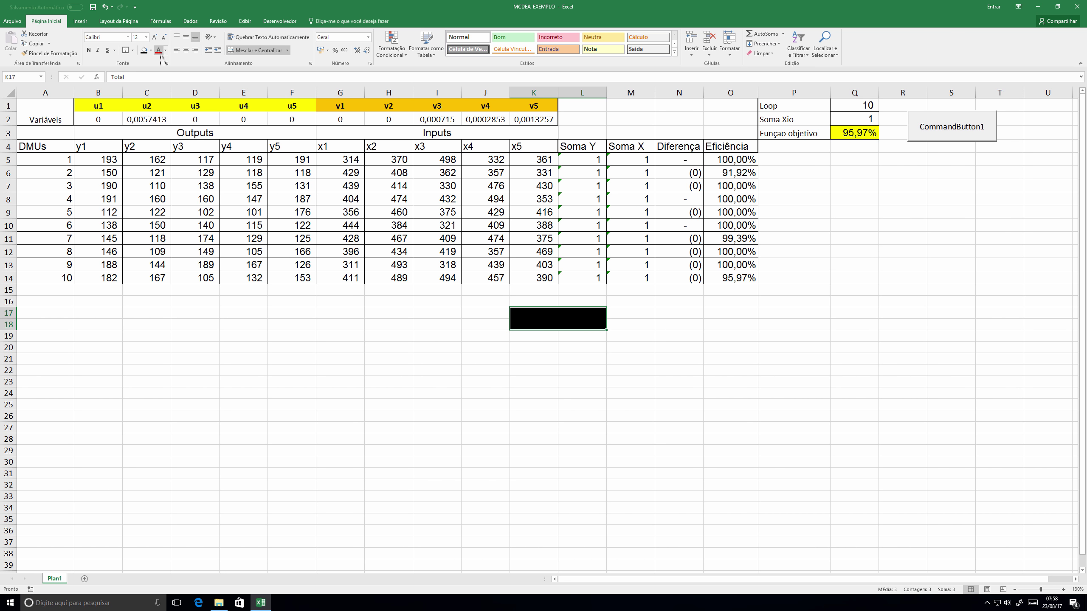
left_click(165, 50)
left_click(159, 80)
key("ctrl+n")
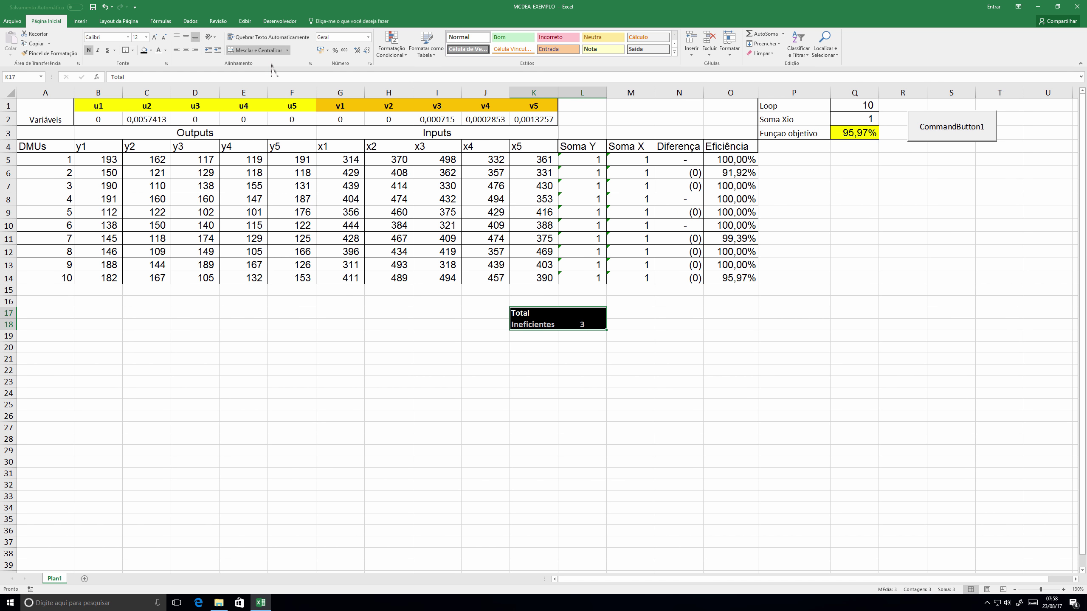
- Set the font size of the inefficient-DMU count in merged cell L17 to 24
left_click(563, 338)
left_click(576, 322)
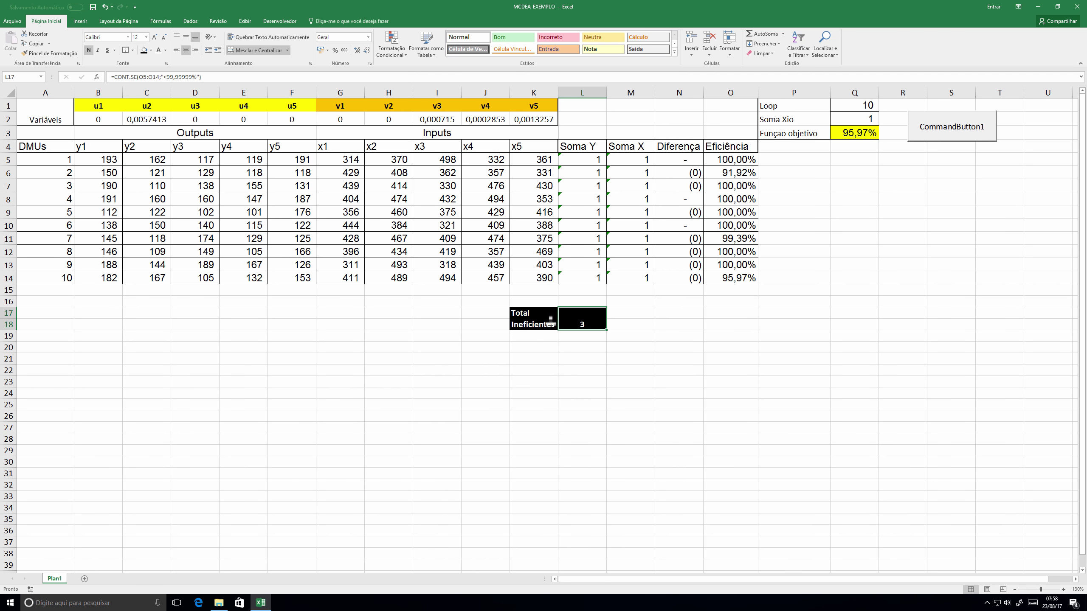
left_click(144, 38)
type("40")
key("Return")
left_click(143, 38)
type("24")
key("Return")
- Enlarge the font of the labels in K17:K18 and widen column K so that they fit
left_click(549, 321)
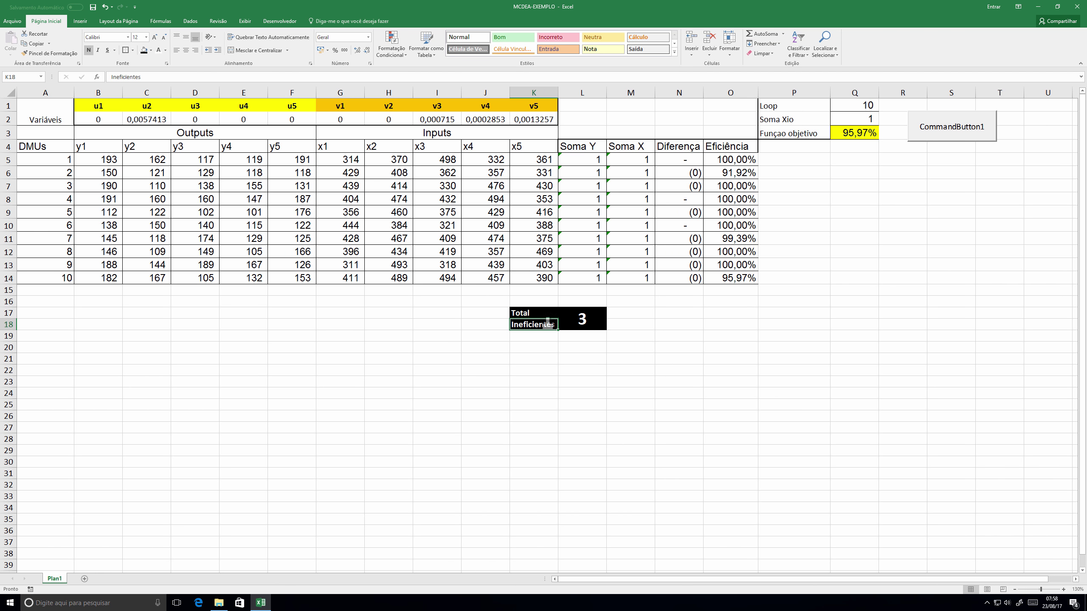
left_click_drag(521, 314, 522, 324)
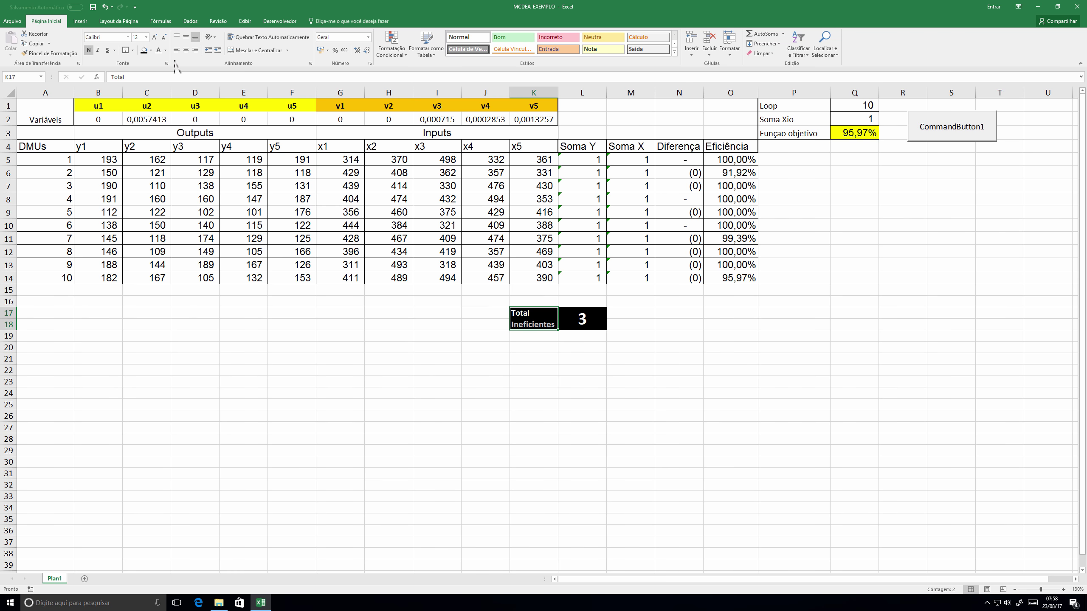
left_click(139, 38)
key("Return")
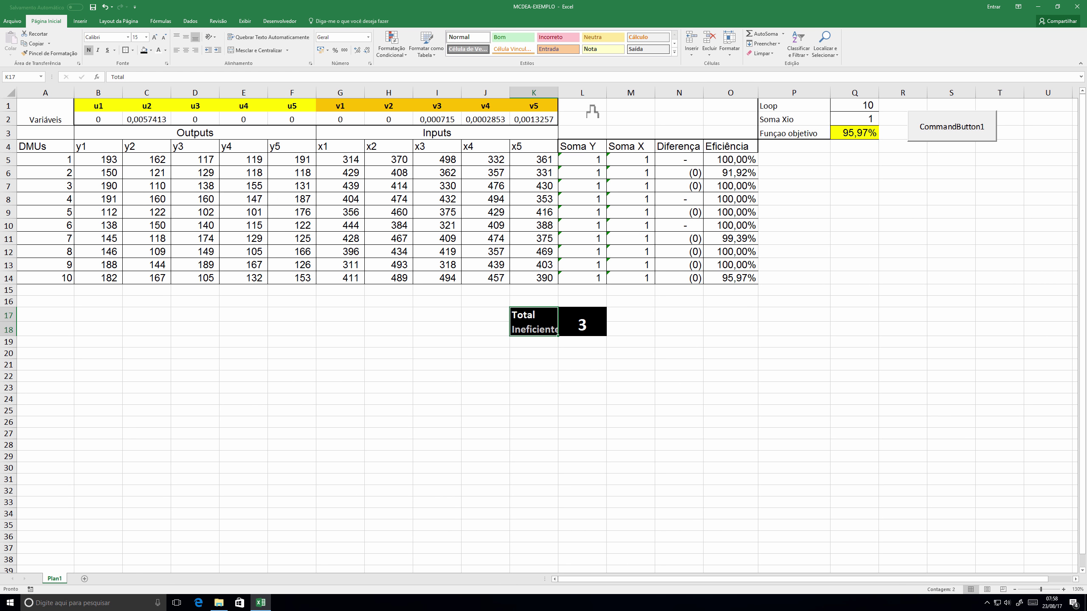
left_click_drag(558, 100, 578, 101)
left_click(633, 376)
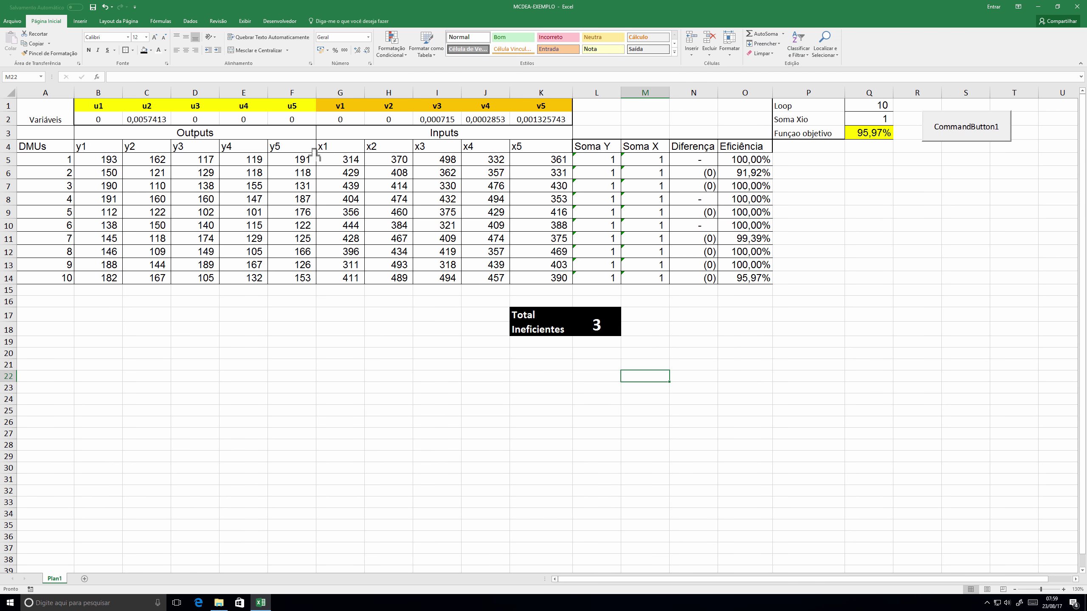
- Insert two blank columns between the Diferença and Eficiência columns
left_click(776, 240)
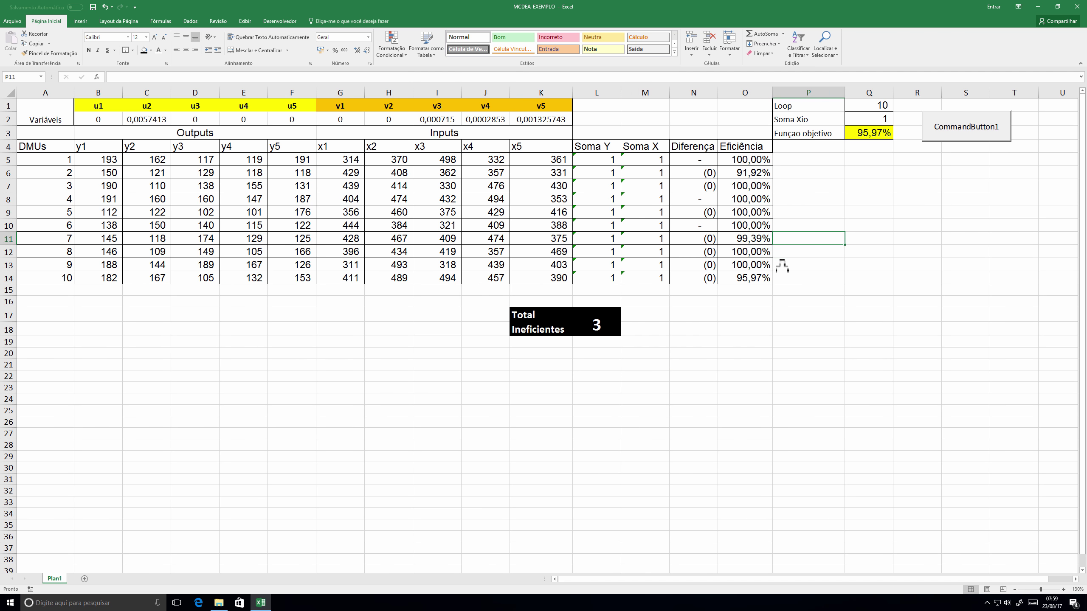
left_click_drag(745, 92, 1015, 93)
left_click(869, 92)
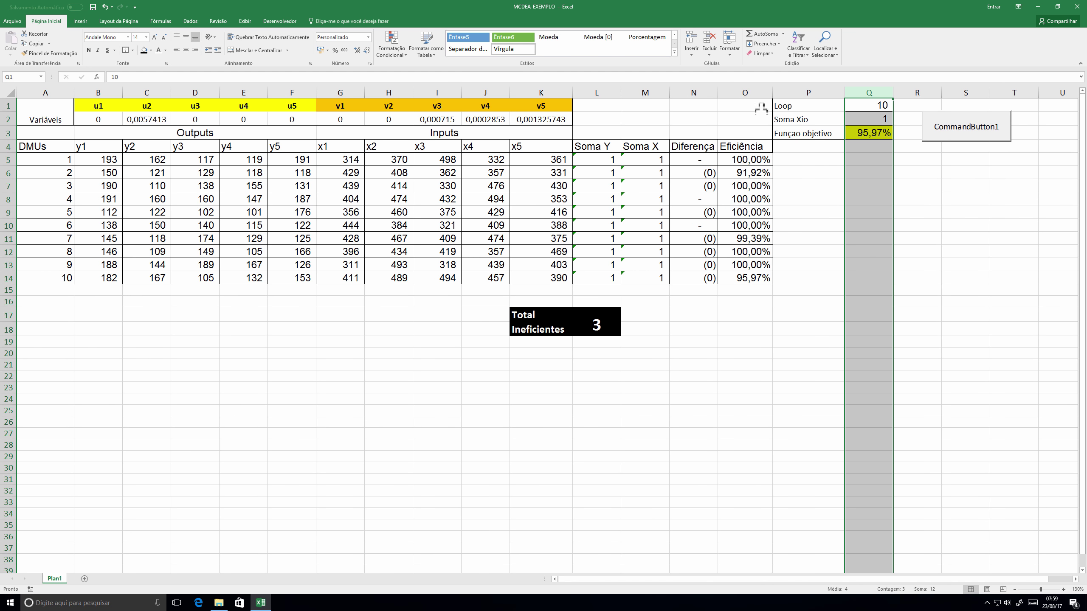
left_click(696, 92)
left_click(745, 93)
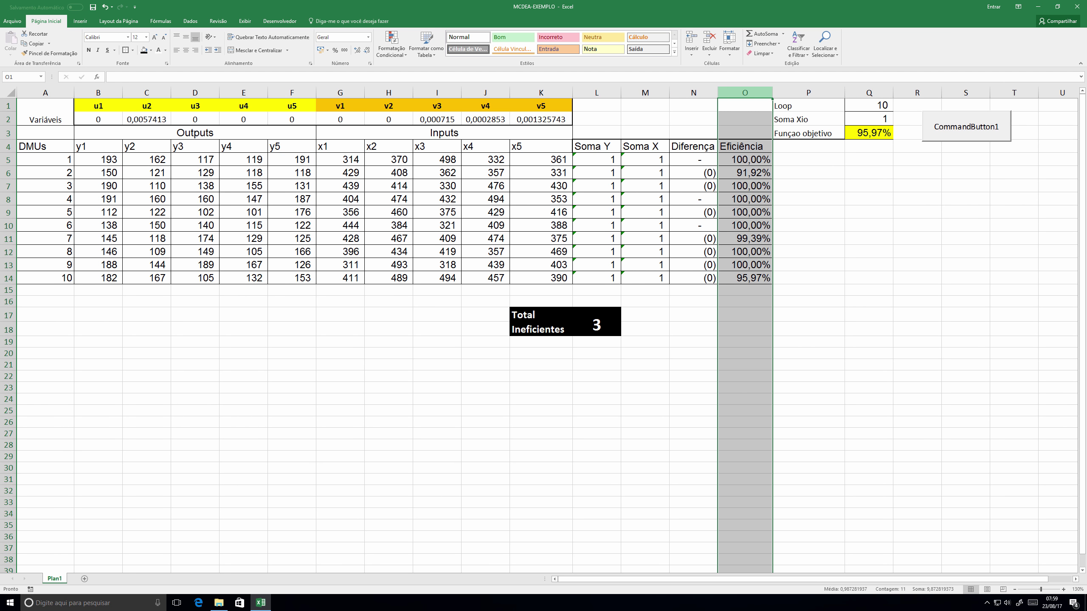
right_click(744, 93)
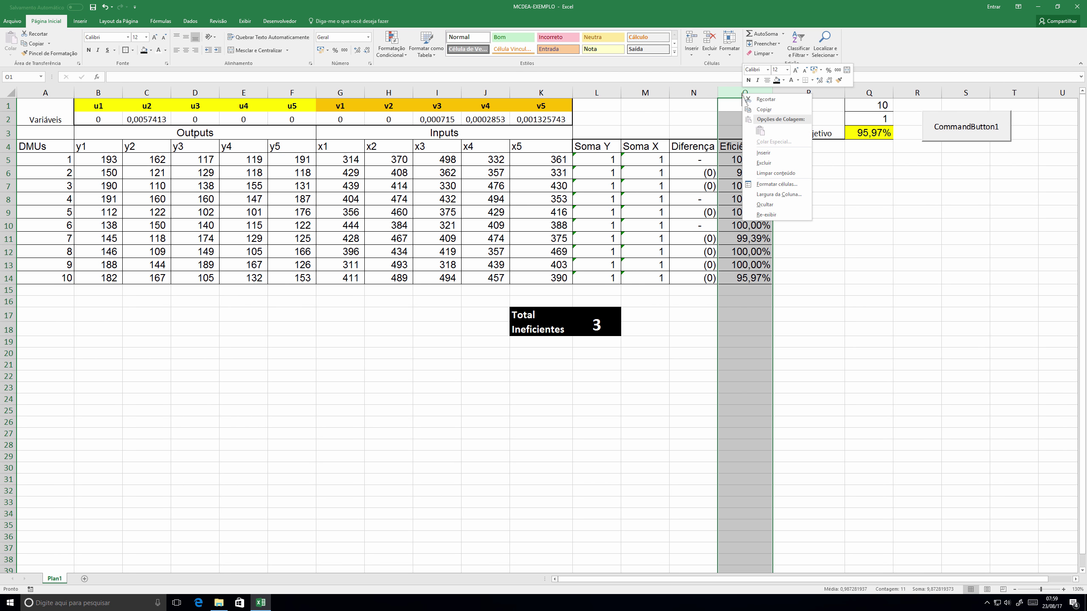
left_click(763, 152)
right_click(743, 94)
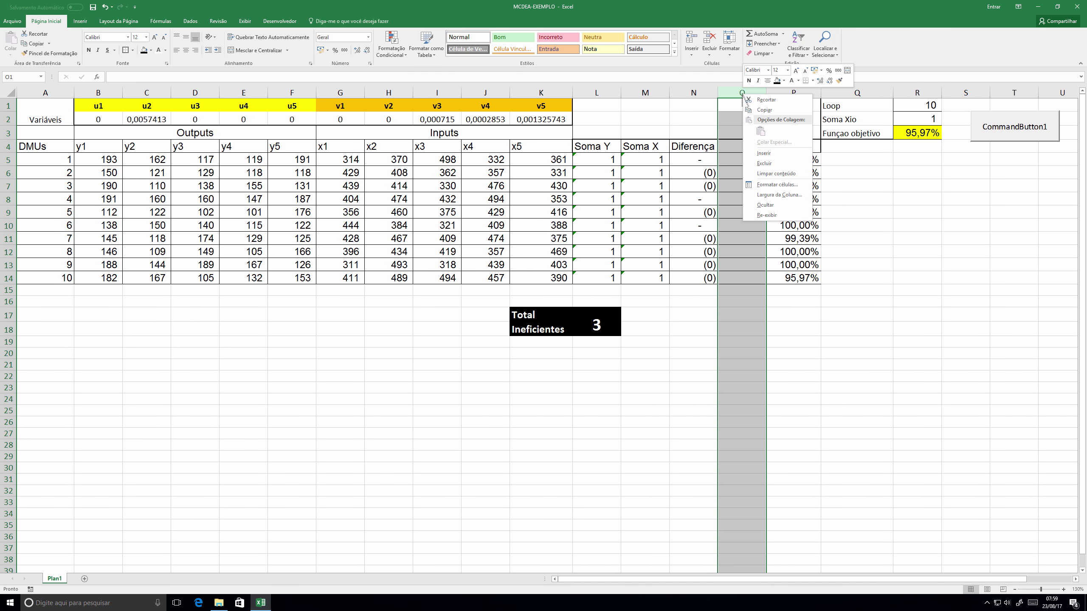
left_click(764, 153)
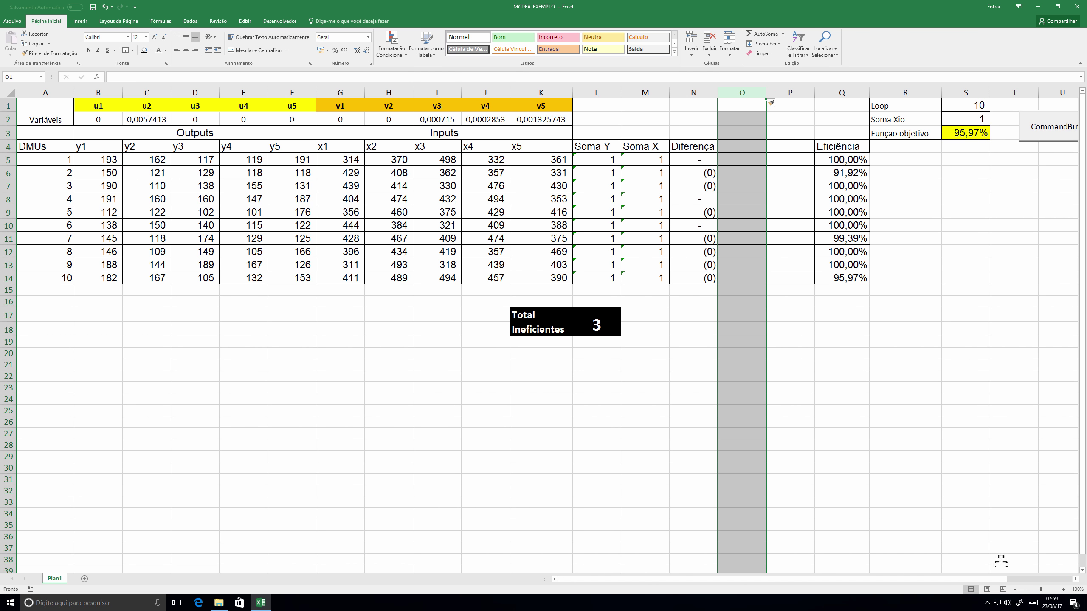
- Replace the Diferença header in N4 with dj and clear the formulas in N5:N14
left_click(1015, 590)
left_click(698, 311)
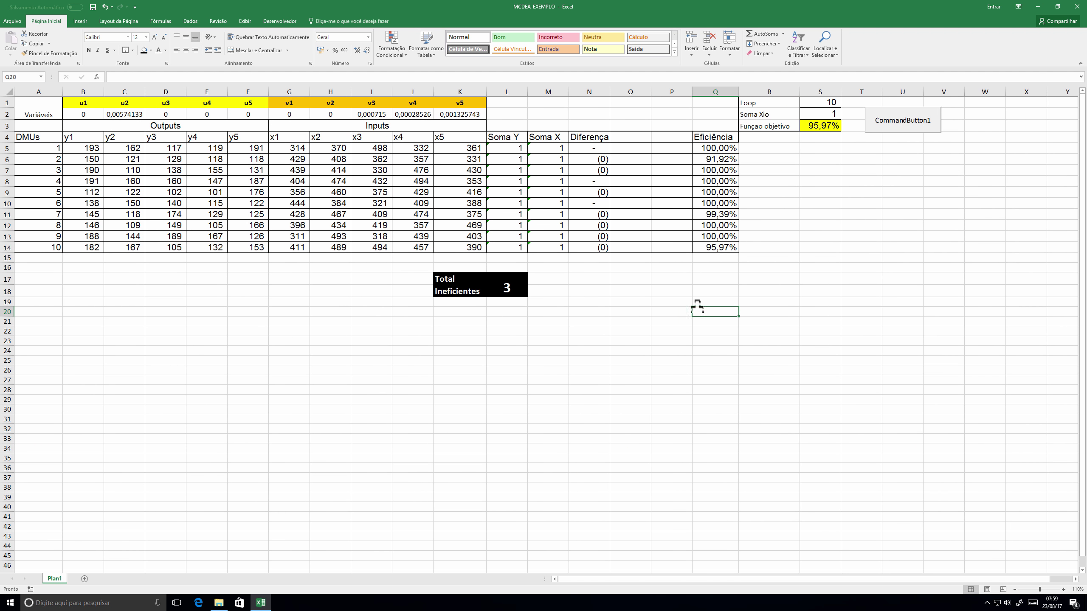
left_click(618, 141)
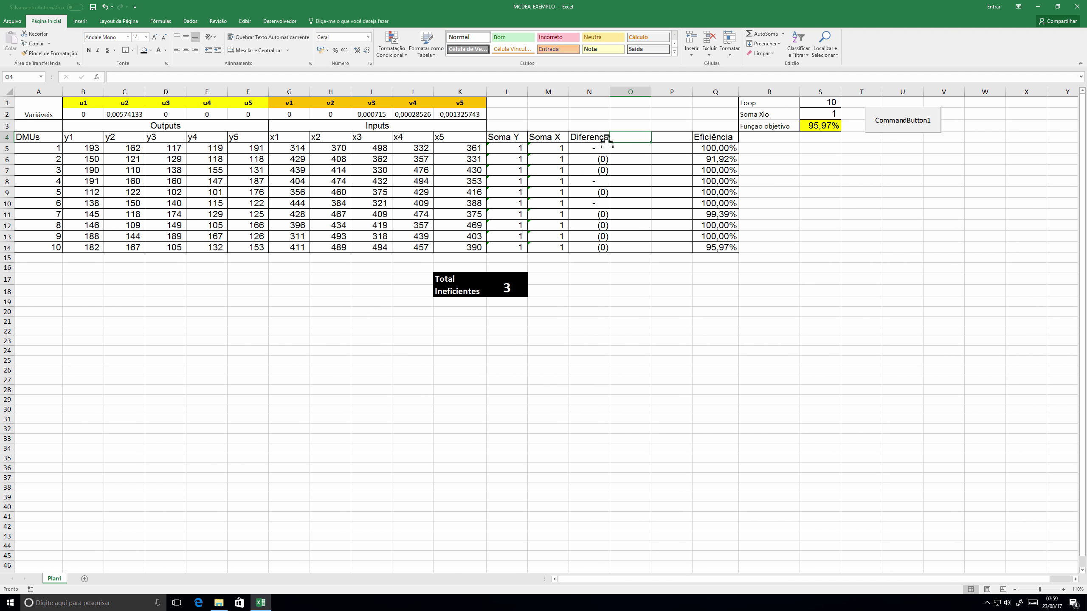
left_click(589, 138)
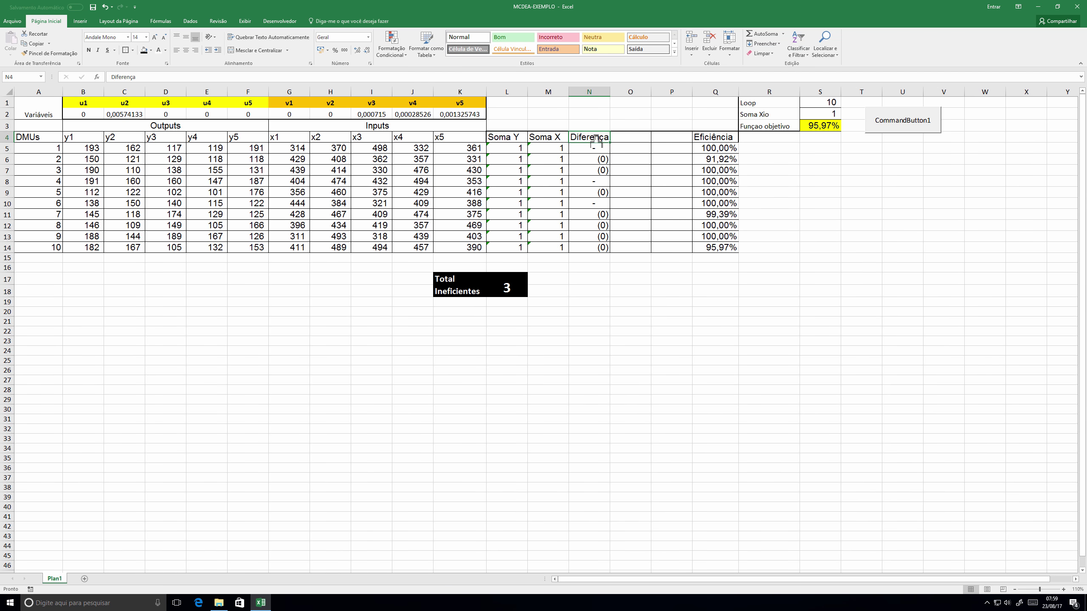
left_click(626, 139)
left_click(593, 139)
type("dj")
left_click_drag(597, 145, 614, 251)
key("Delete")
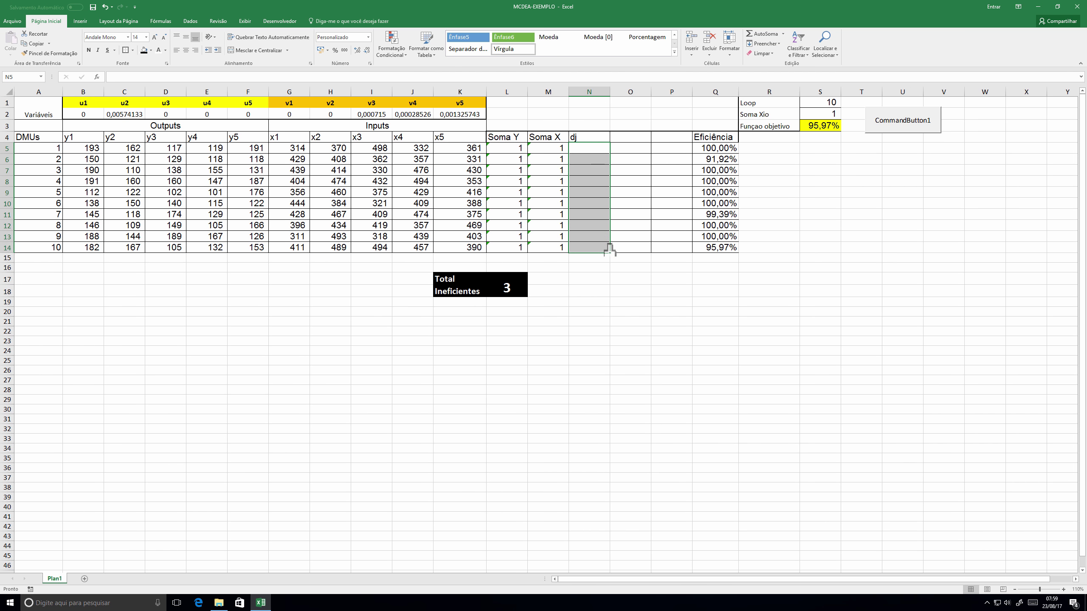
- Enter the headers diferença in O4 and M-dj in P4, and select the first dj cell, N5
left_click(632, 138)
type("D")
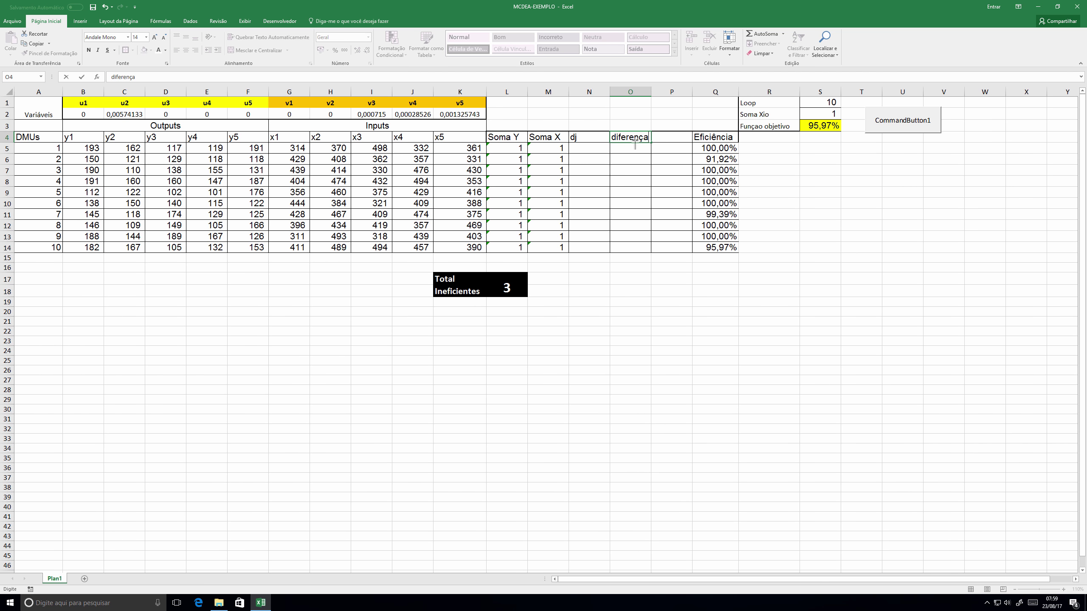
key("Tab")
type("M")
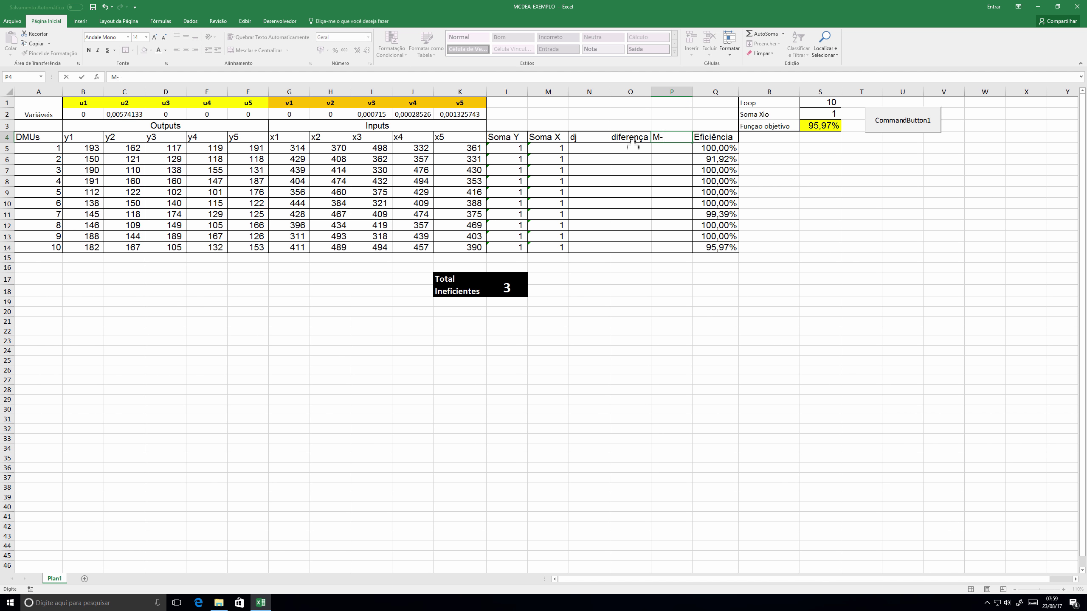
key("Return")
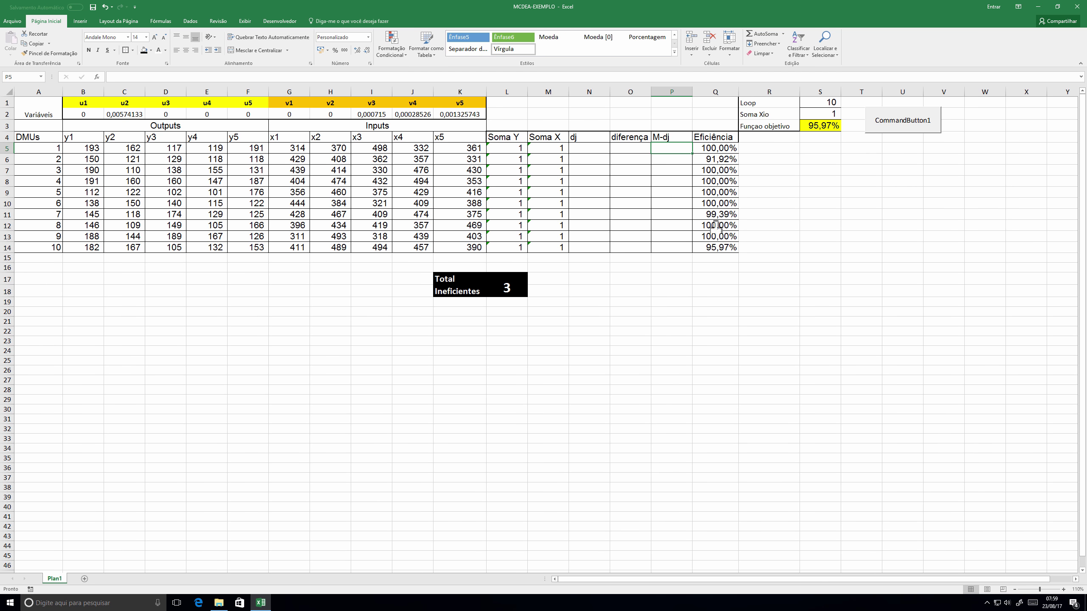
left_click(587, 149)
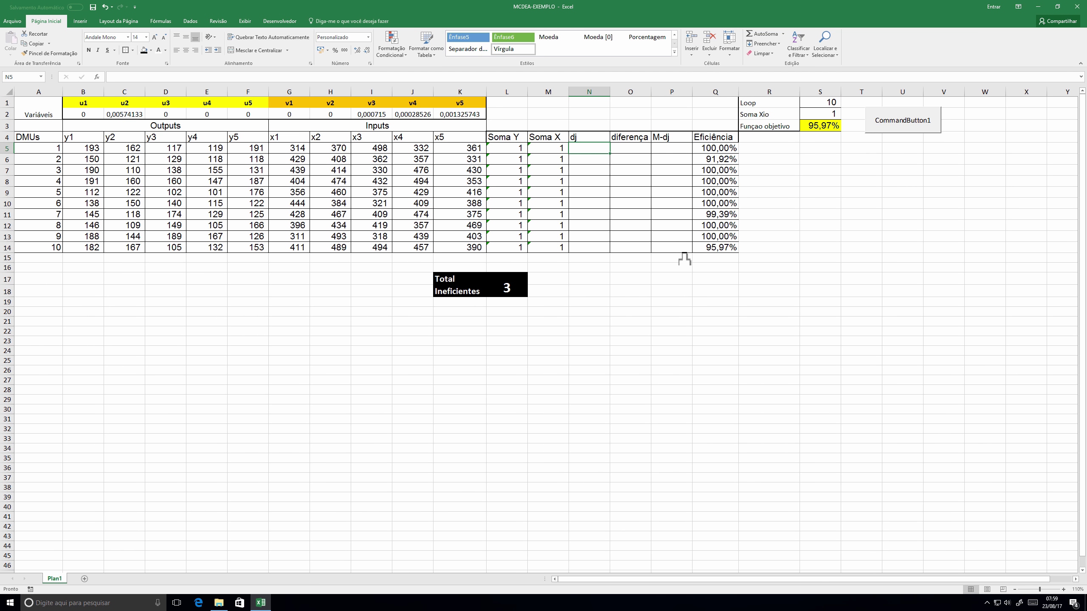
type("=")
left_click(511, 149)
type("-")
left_click(540, 150)
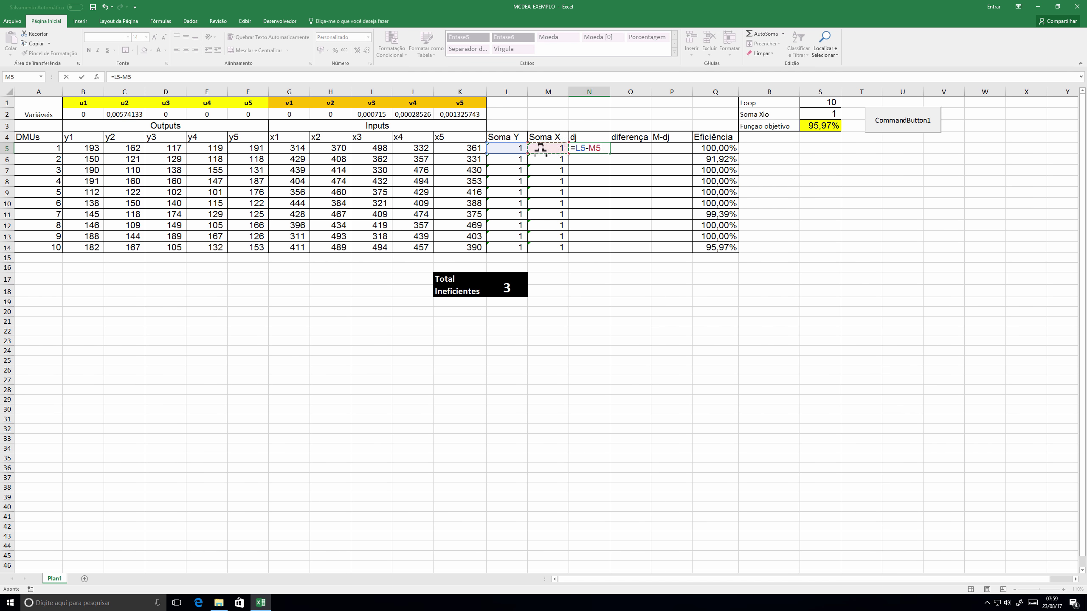
key("Escape")
- Enter the formula =L5-M5+N5 in the first diferença cell, O5, and fill it down to O14
left_click(644, 149)
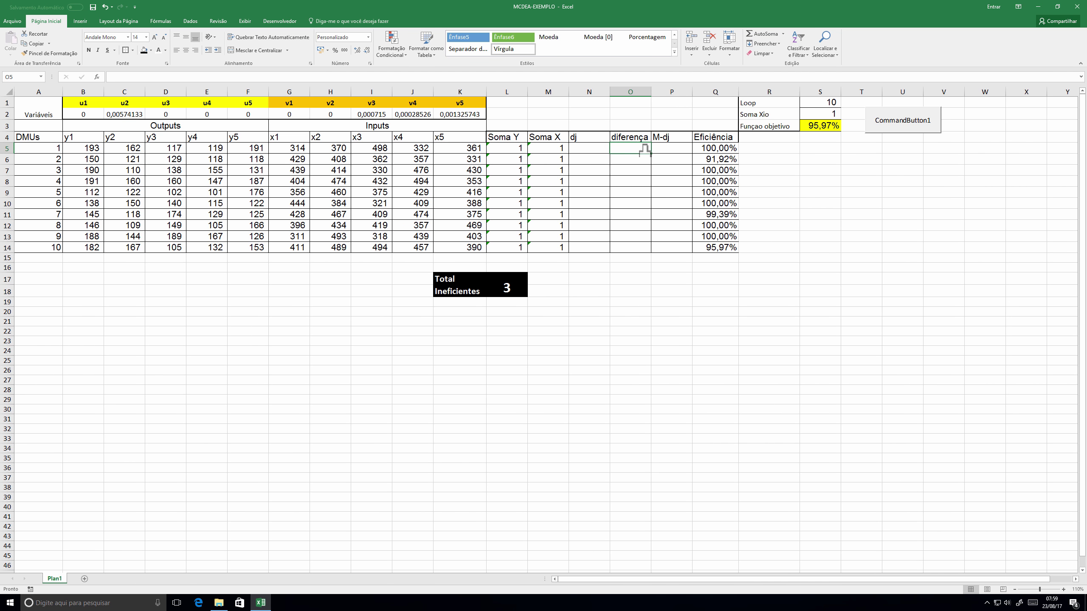
type("=")
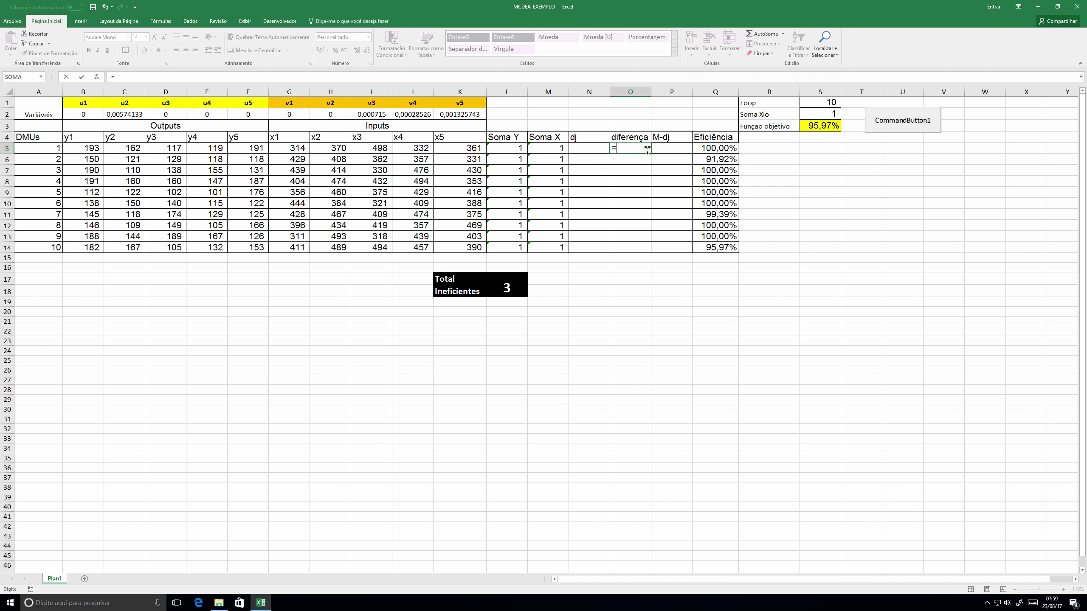
left_click(500, 149)
type("-")
left_click(542, 149)
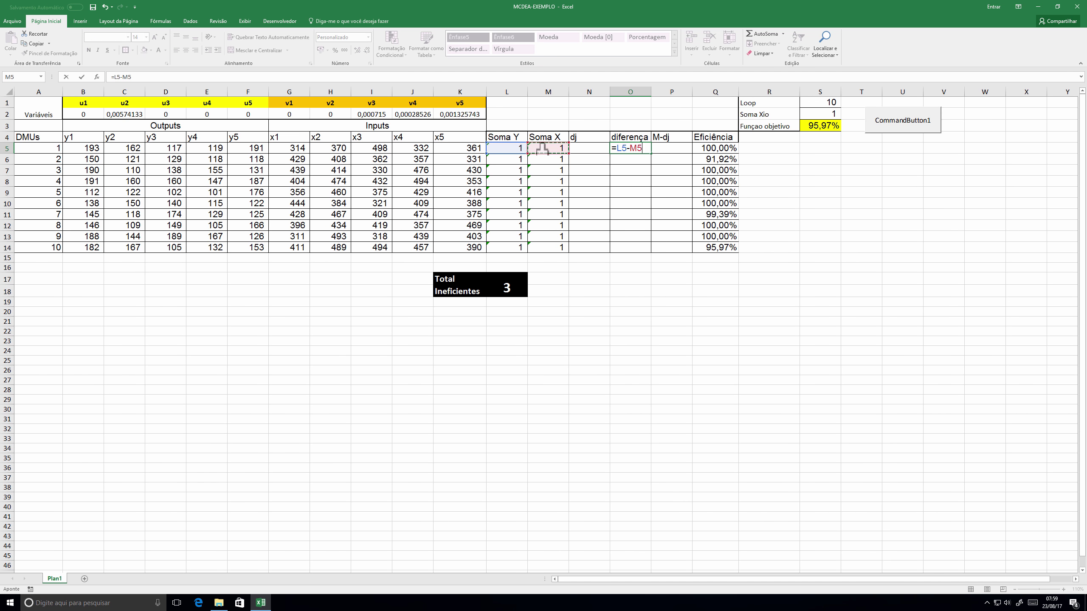
type("+")
left_click(596, 150)
key("Return")
left_click(645, 150)
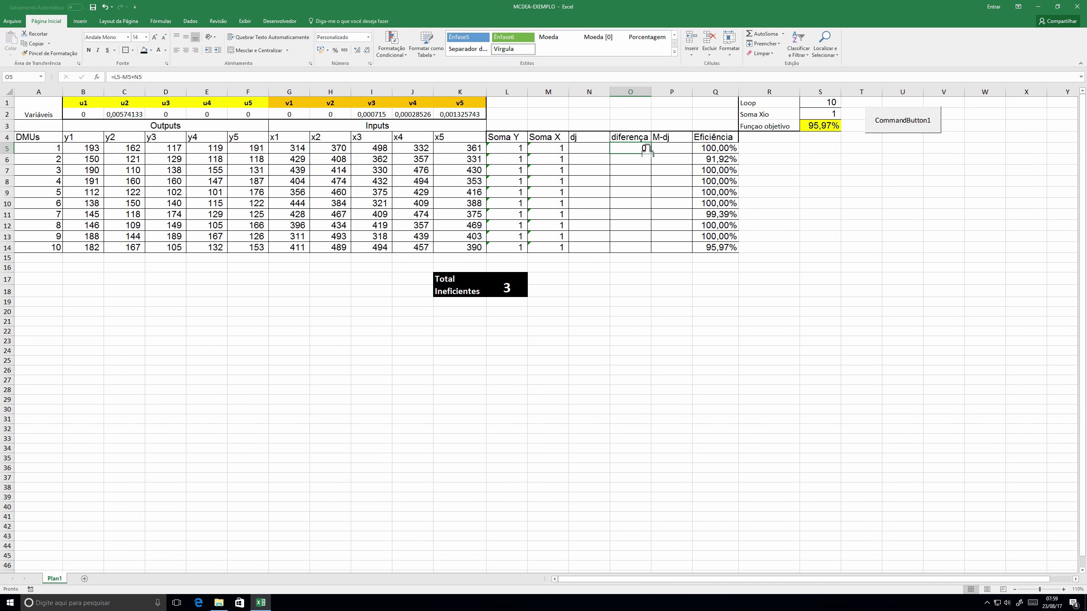
left_click_drag(654, 159, 638, 252)
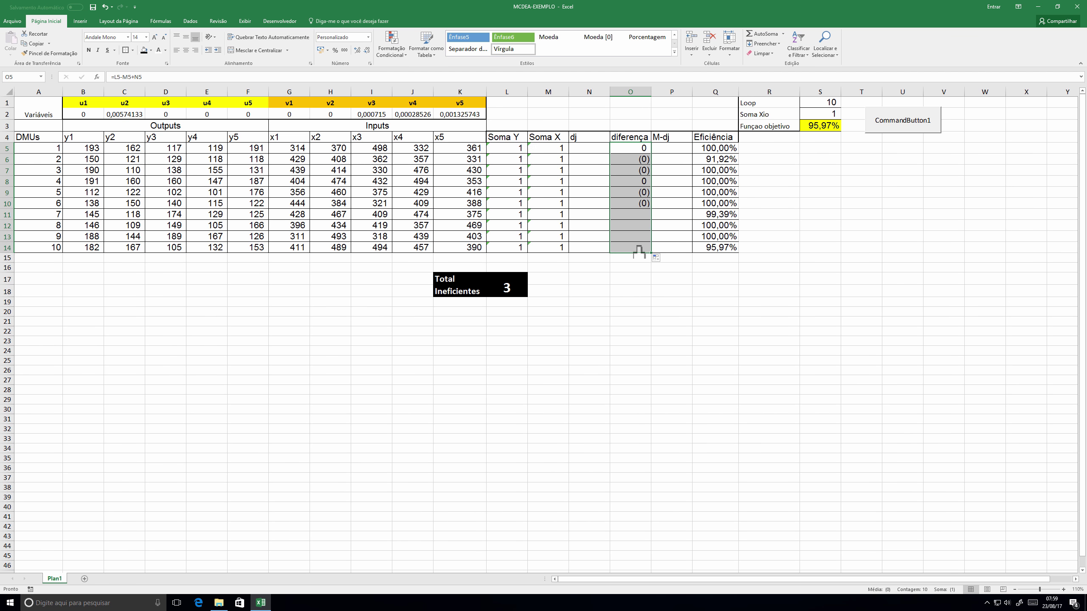
- Switch to PowerPoint to check the MCDEA constraints on the slide, and return to the Excel workbook
key("ctrl+Up")
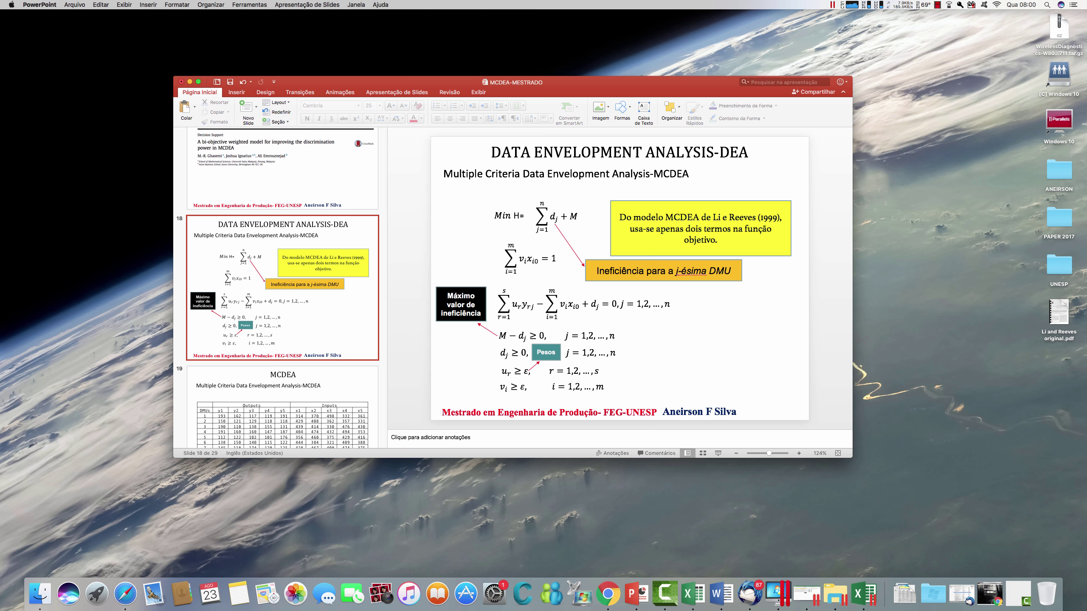
left_click(863, 594)
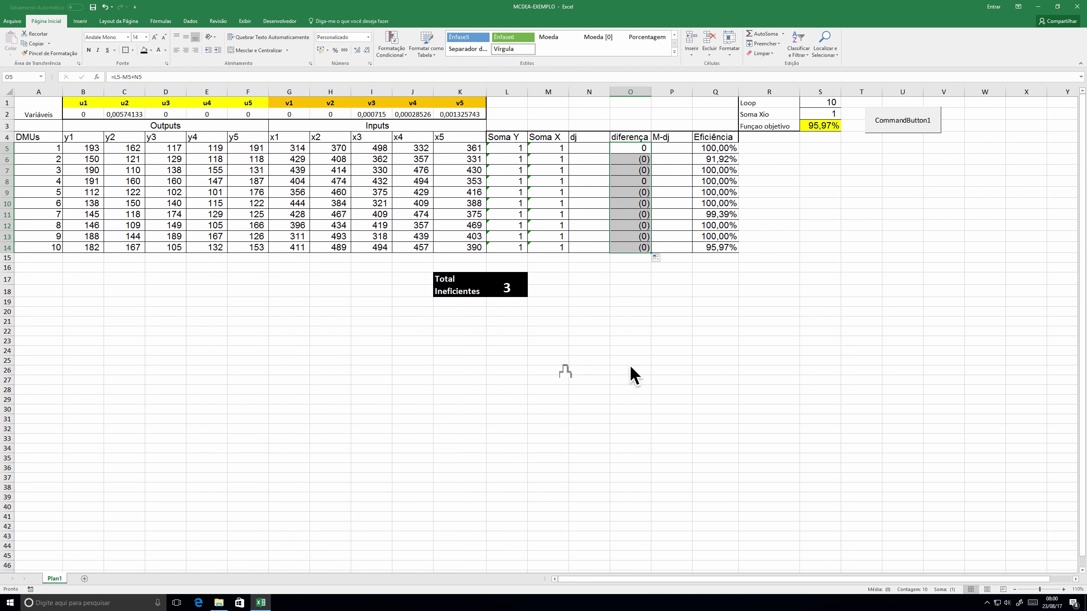
left_click(633, 371)
left_click(674, 150)
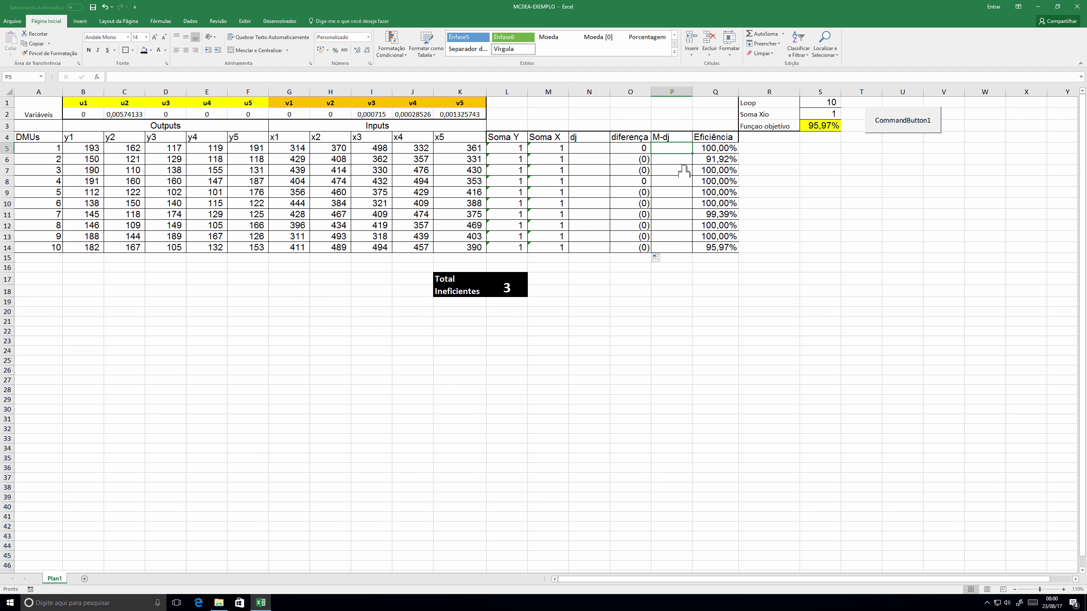
- Enter the label M in R4 and copy the Eficiência header's formatting to R4:S4
left_click(782, 138)
type("M")
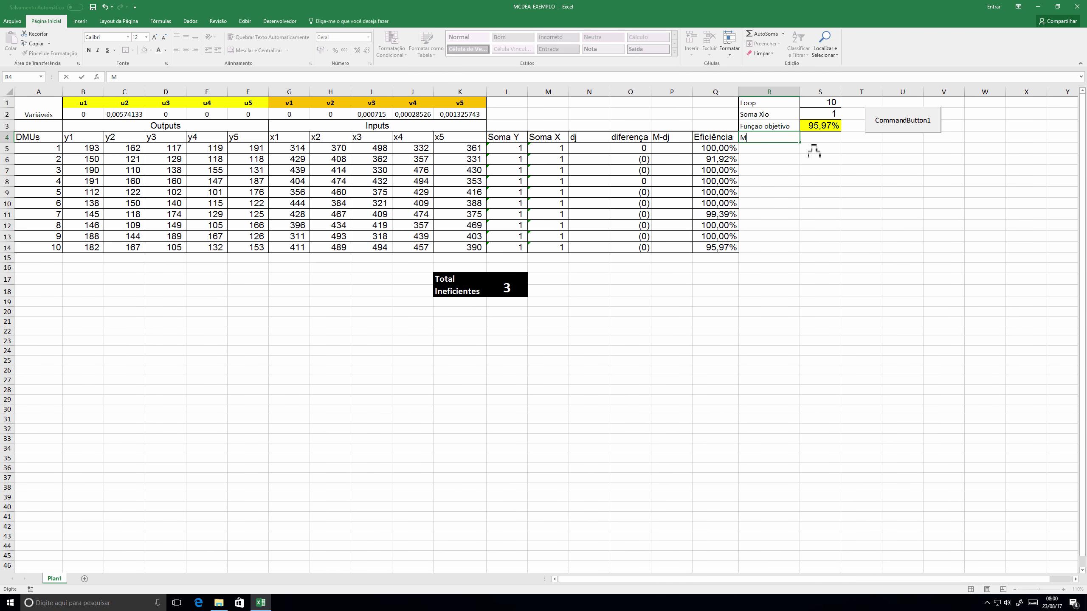
left_click(814, 152)
left_click(776, 125)
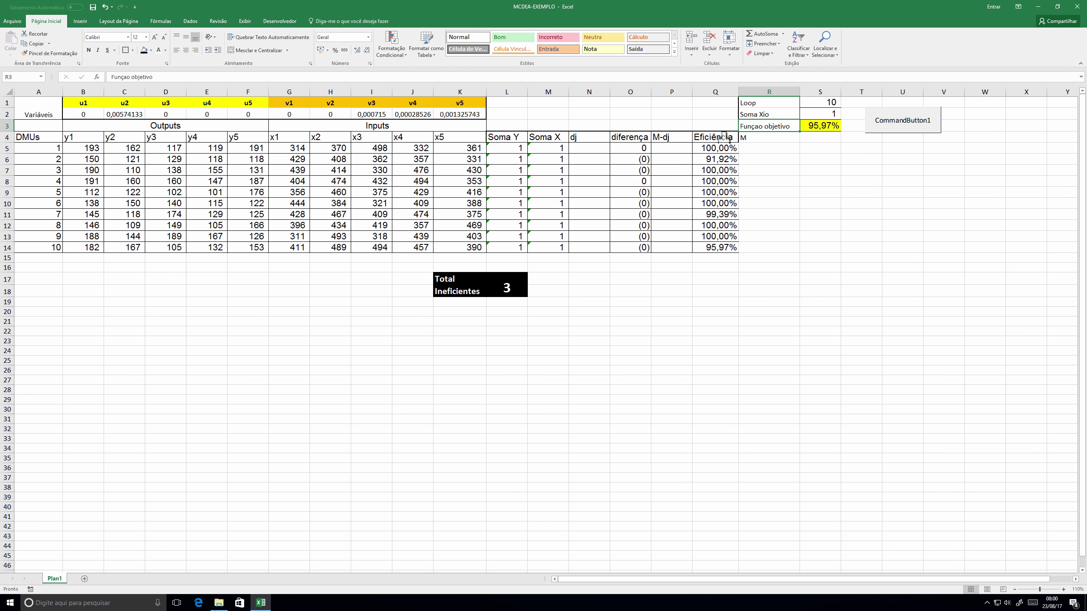
left_click(710, 138)
left_click(50, 53)
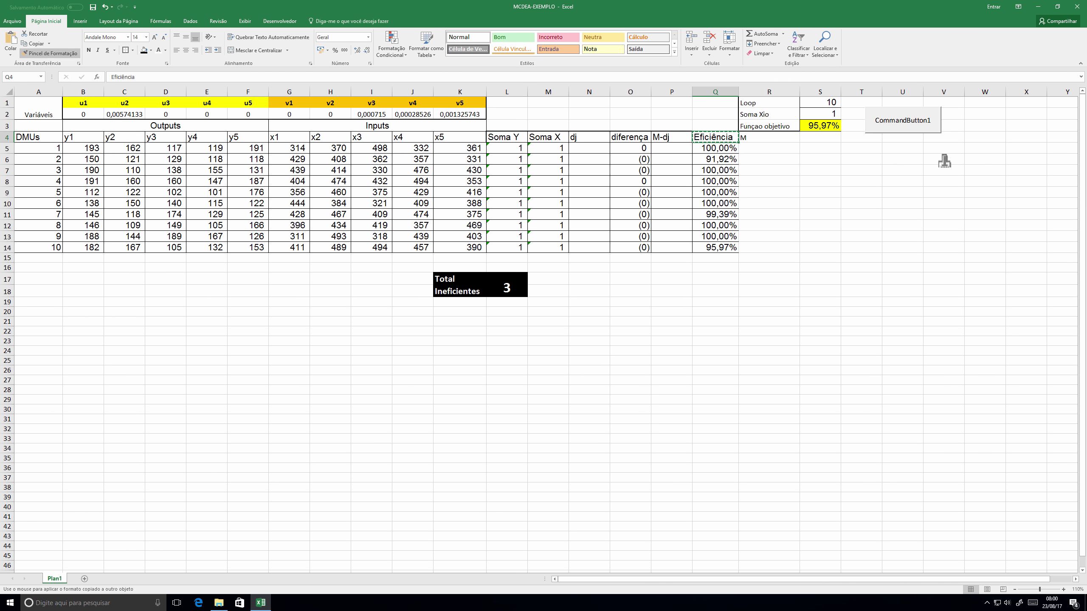
left_click(808, 138)
left_click(811, 160)
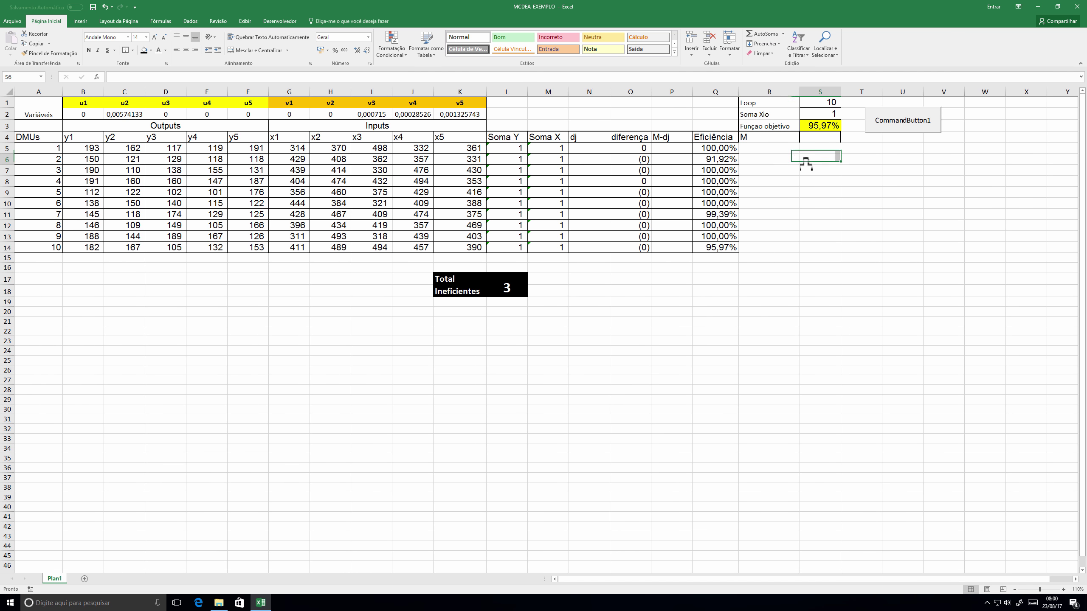
- Fill the M label cell R4 with orange, centre its text, and apply borders to R4:S4
left_click(753, 138)
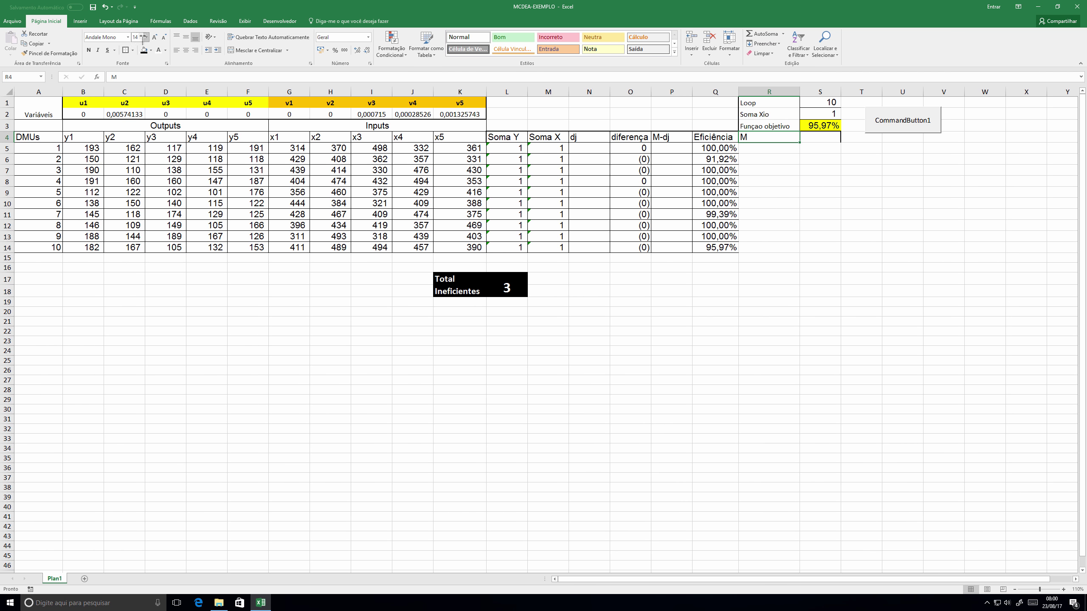
left_click(151, 50)
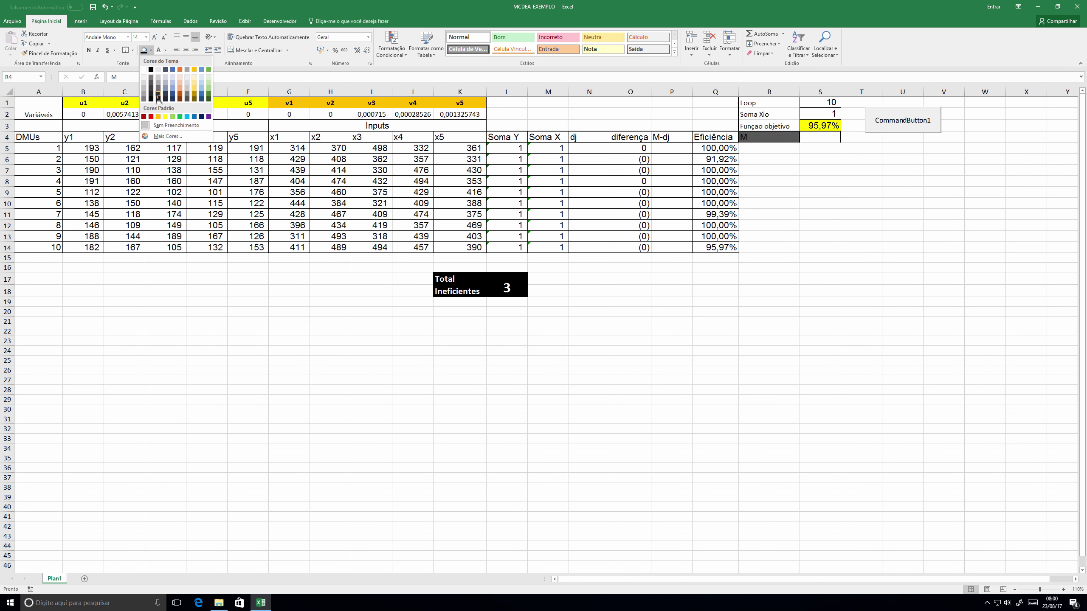
left_click(163, 114)
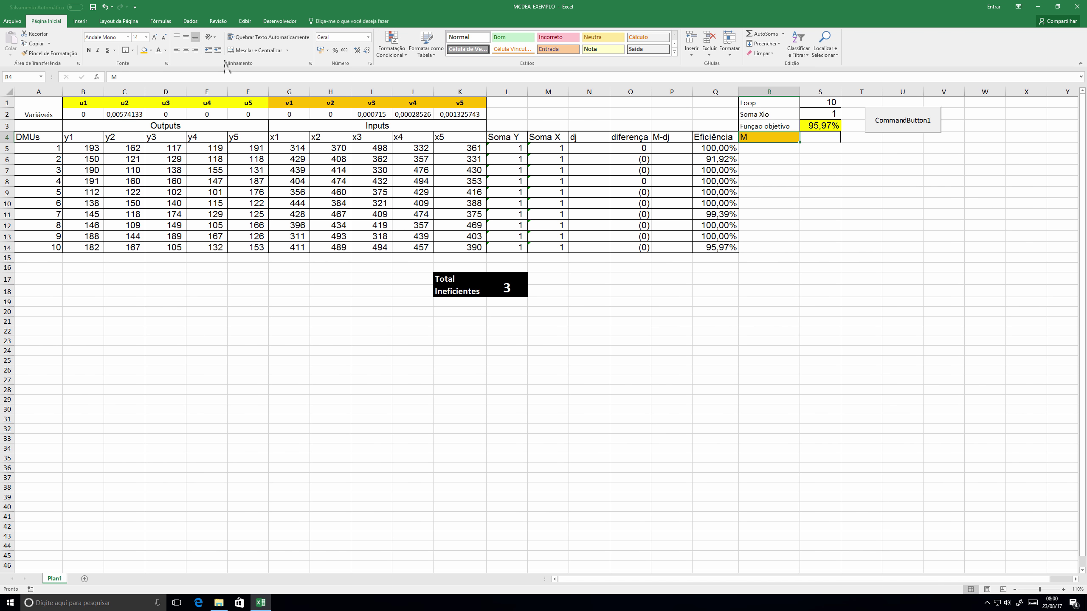
left_click(185, 50)
left_click(891, 159)
left_click_drag(786, 138, 815, 139)
left_click(125, 50)
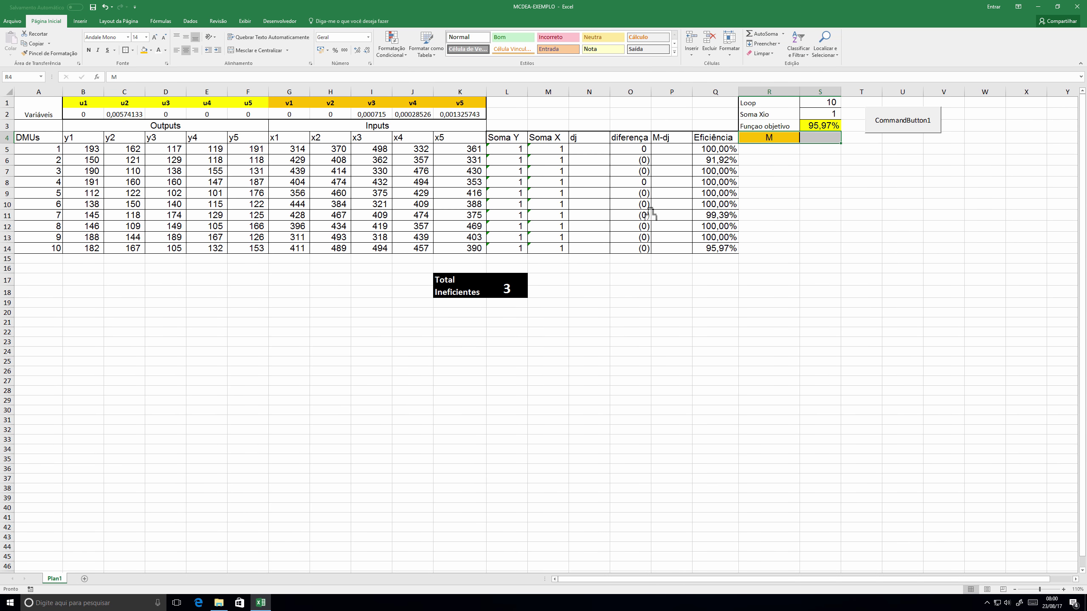
left_click(659, 214)
left_click(671, 149)
scroll(672, 180, "right", 20)
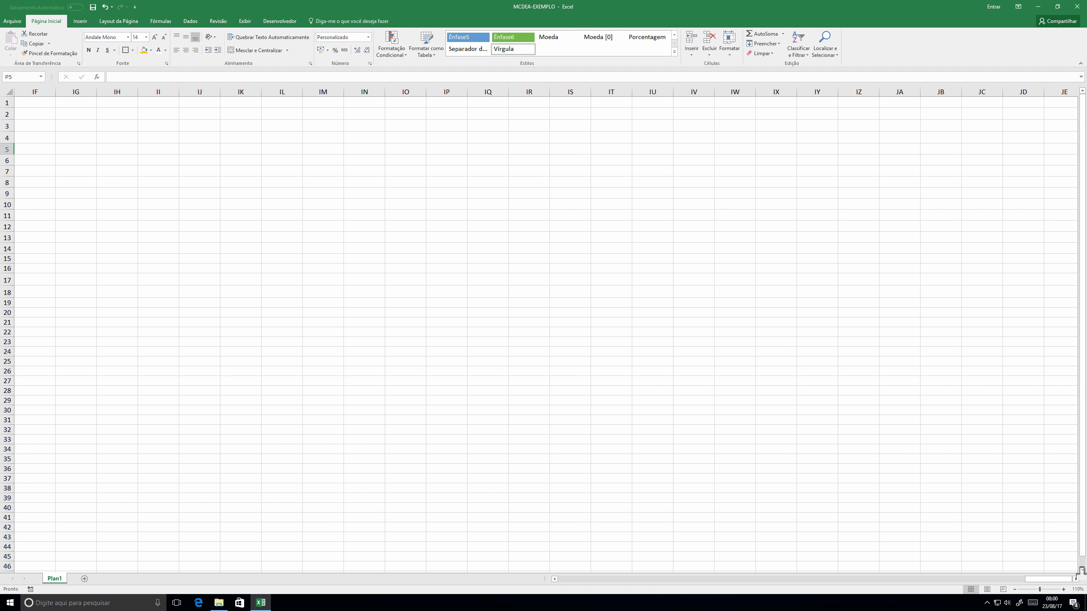
type("=")
left_click_drag(1053, 583, 791, 580)
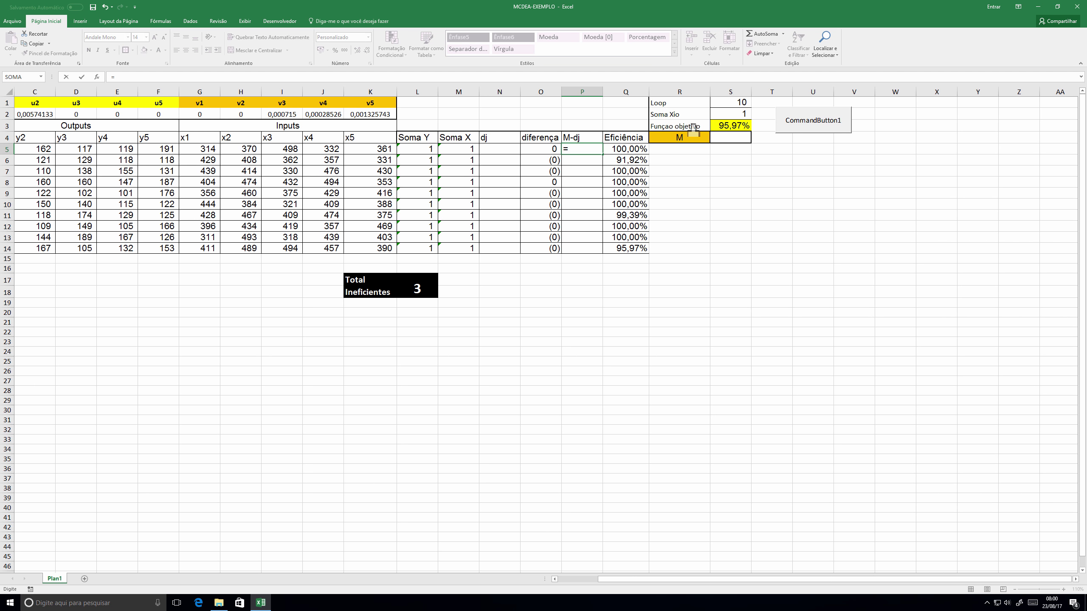
left_click(729, 137)
key("Escape")
left_click(739, 141)
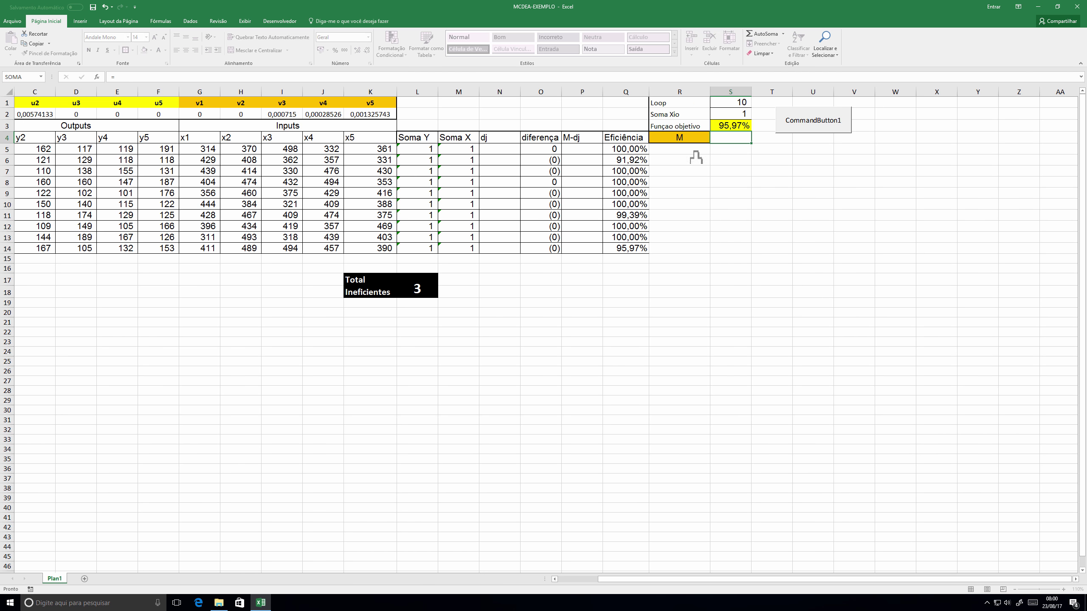
- Enter the formula =$S$4-N5 in the first M-dj cell, P5, and fill it down to P14
left_click(597, 152)
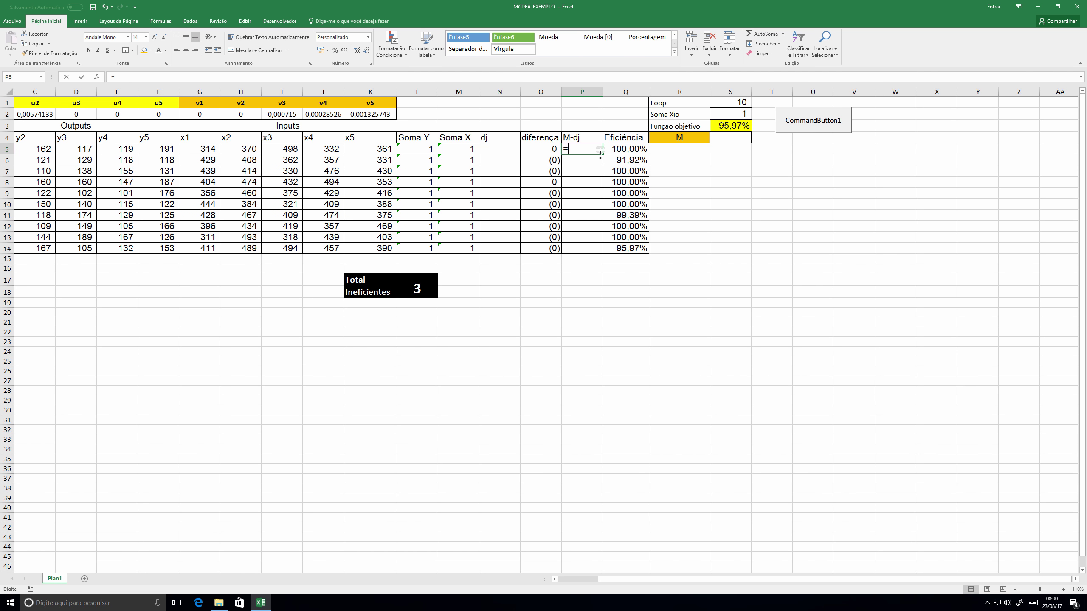
left_click(736, 139)
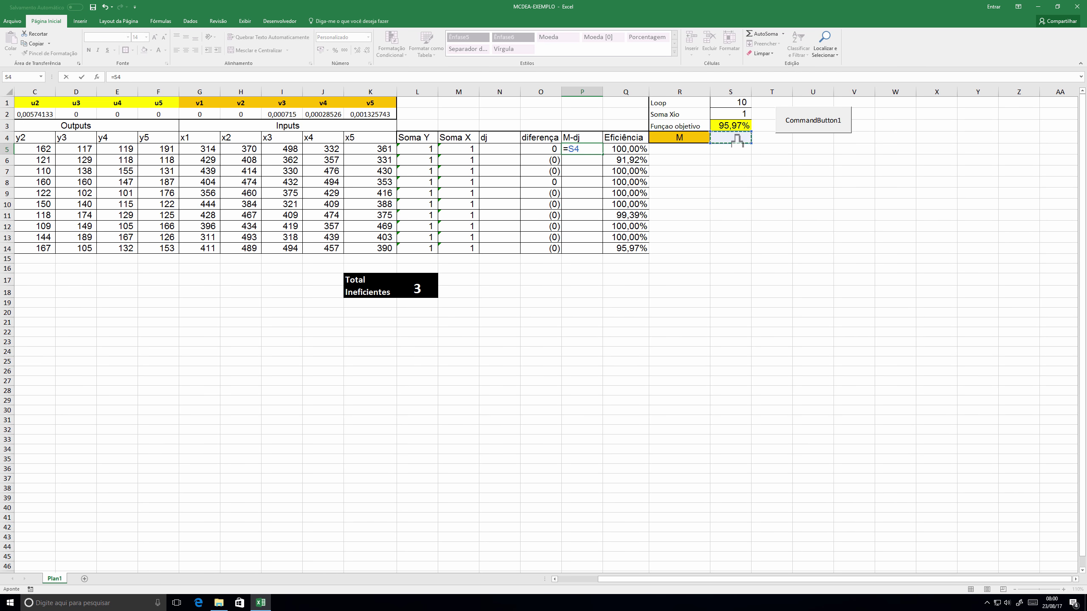
key("F4")
type("-")
left_click(508, 150)
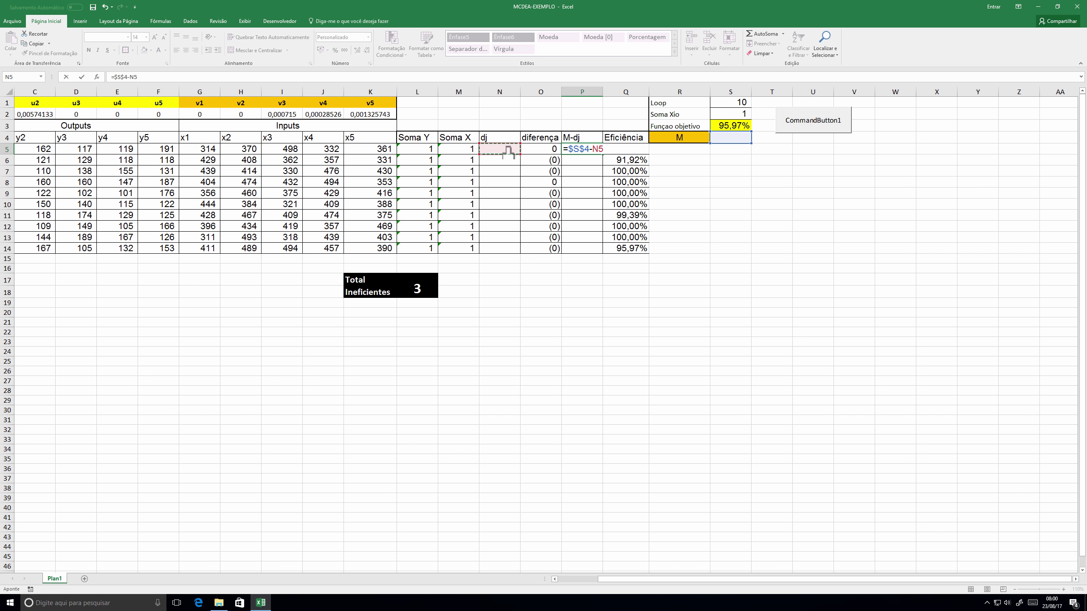
key("Return")
left_click(587, 152)
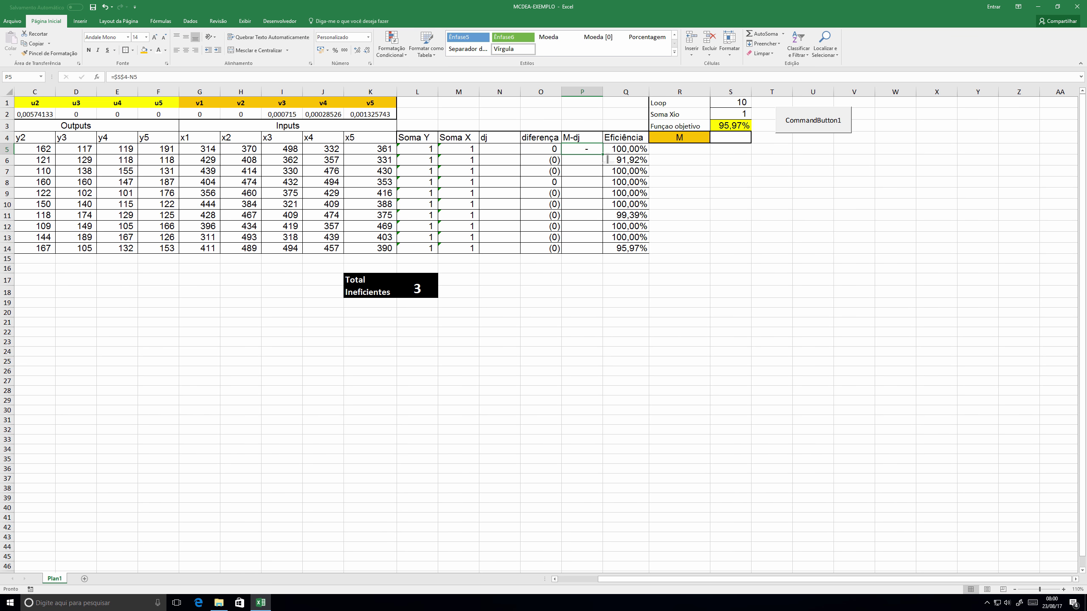
left_click_drag(602, 155, 597, 249)
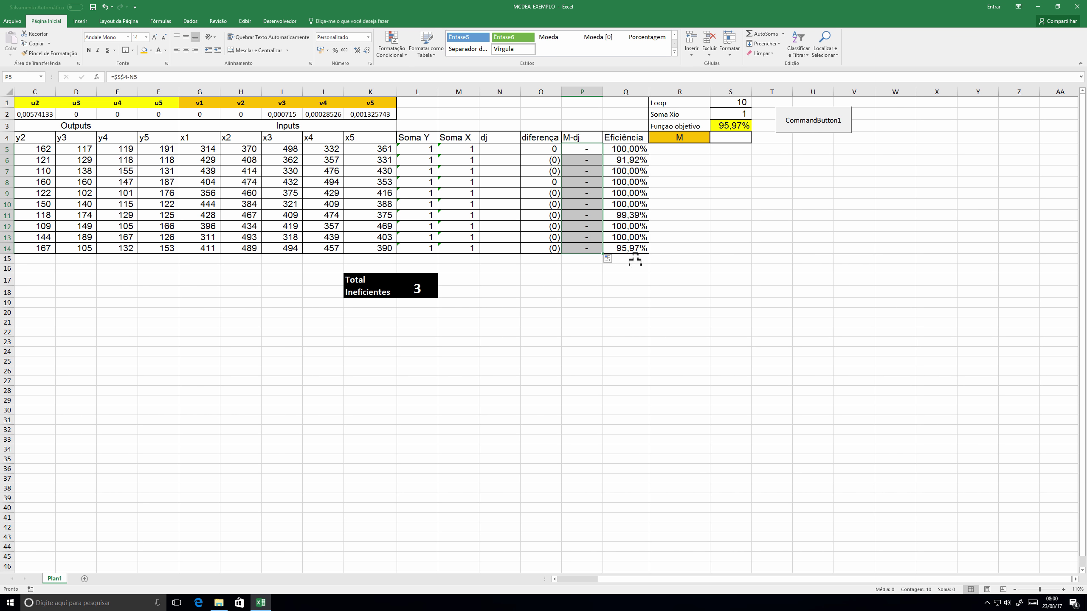
- Replace the objective function formula in S3 with =1-ÍNDICE(N5:N14;S1;1)
scroll(631, 242, "left", 2)
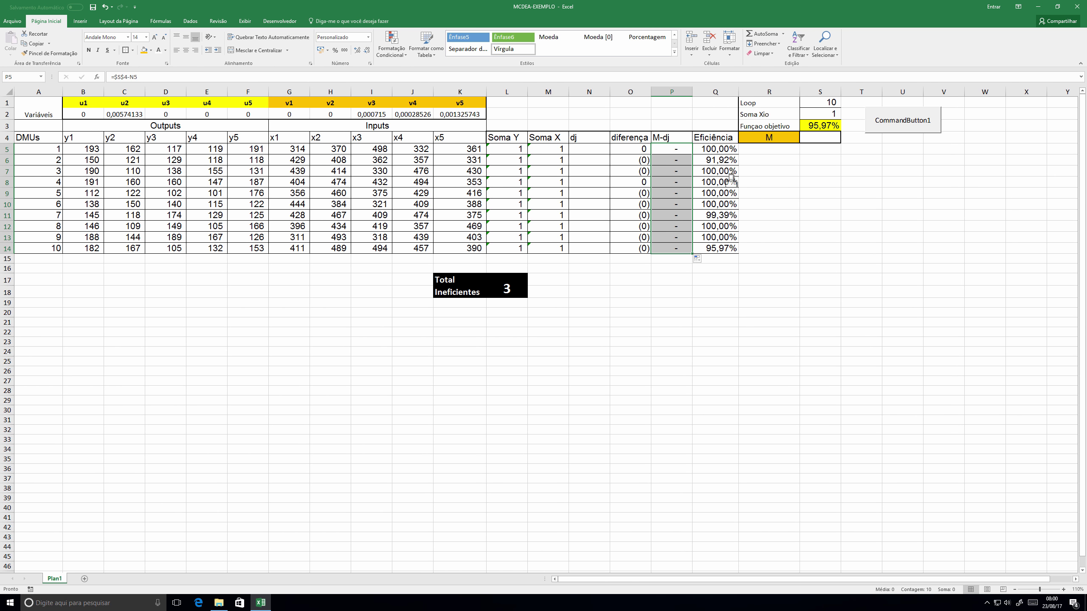
left_click(818, 128)
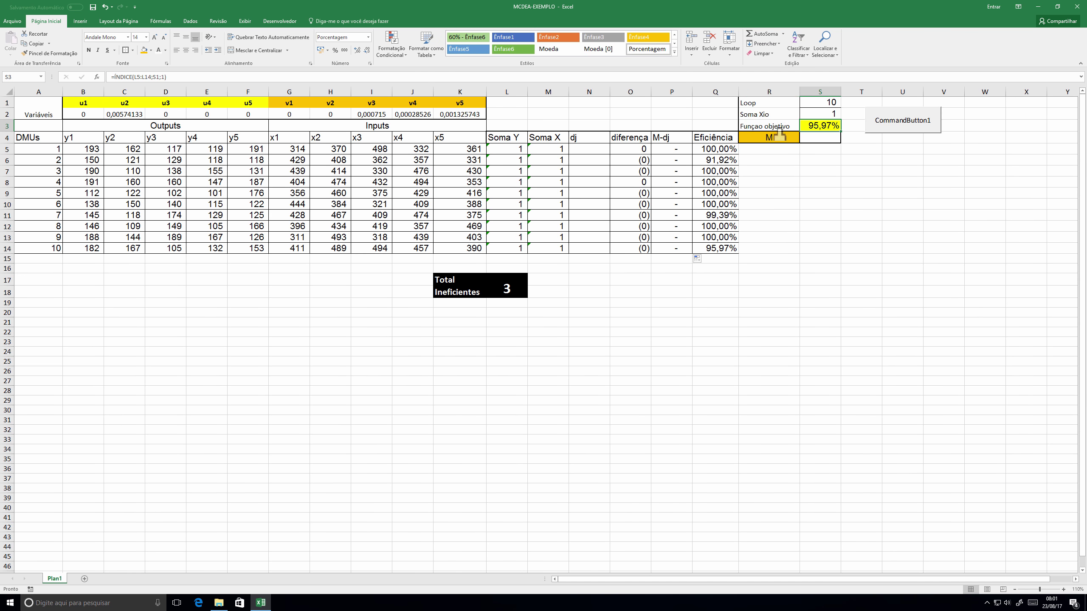
scroll(550, 172, "down", 1)
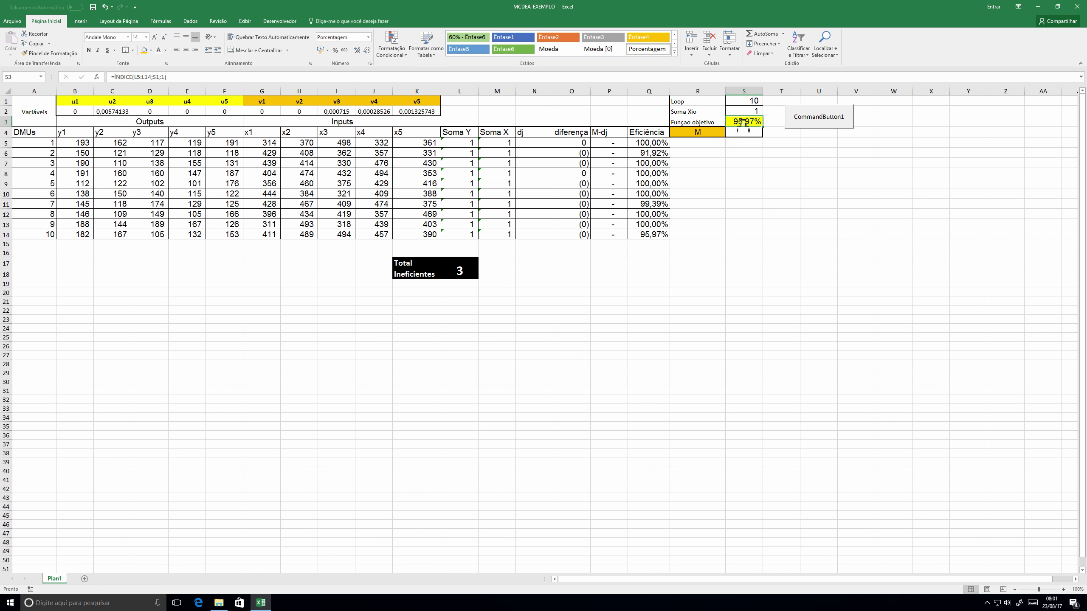
type("=1")
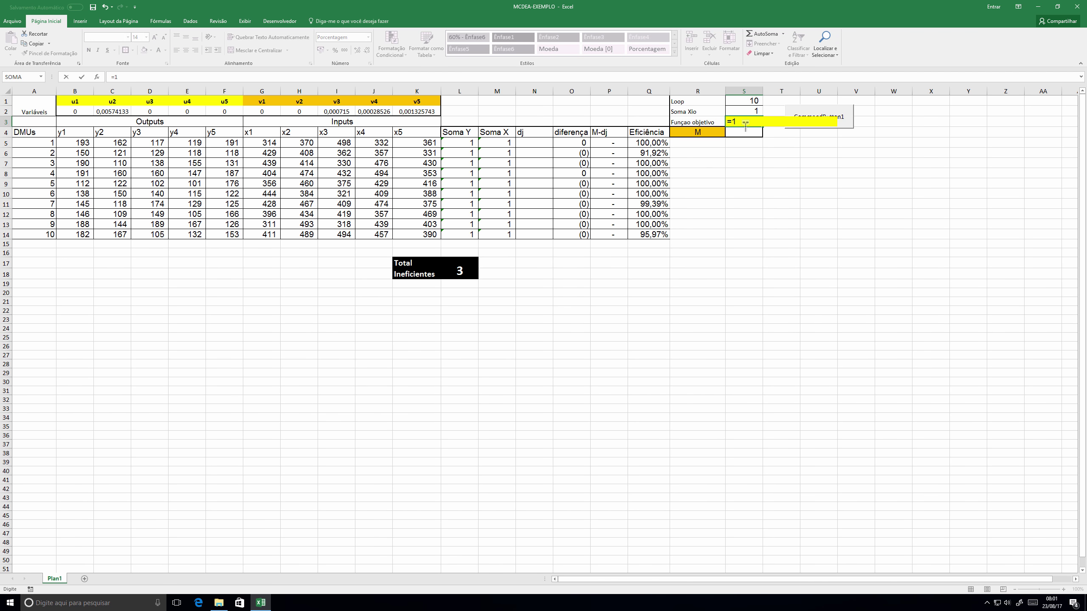
type("-índi")
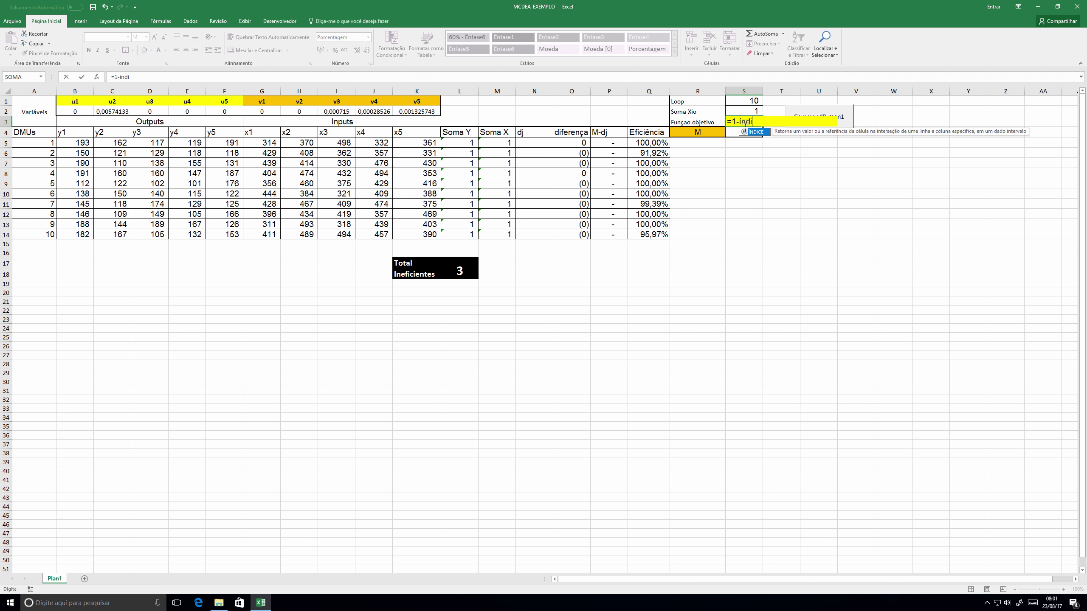
type("c")
key("Tab")
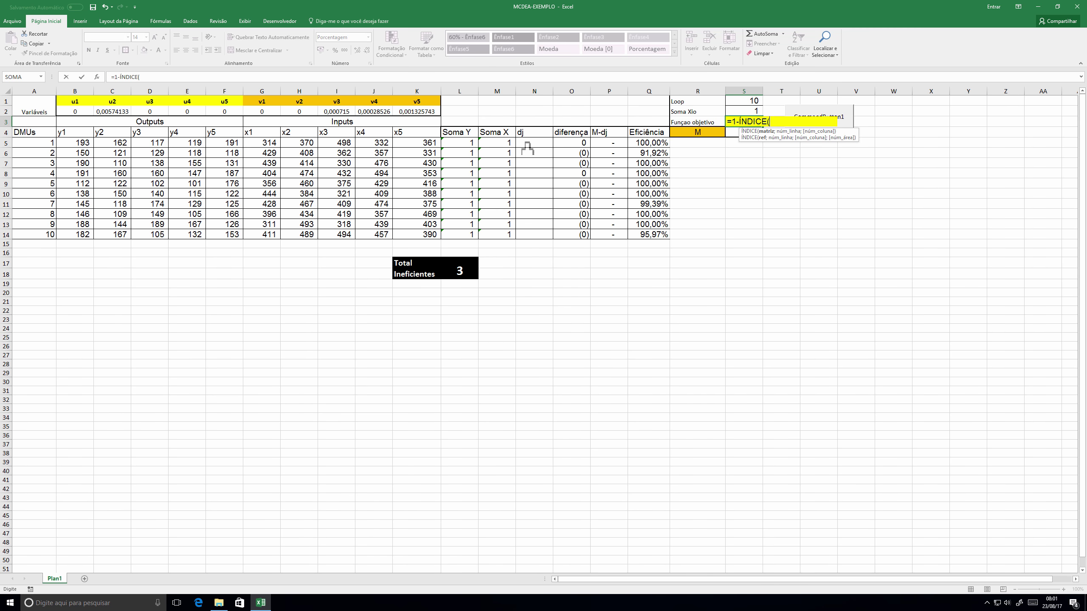
left_click(529, 145)
left_click_drag(528, 155, 529, 237)
type(";")
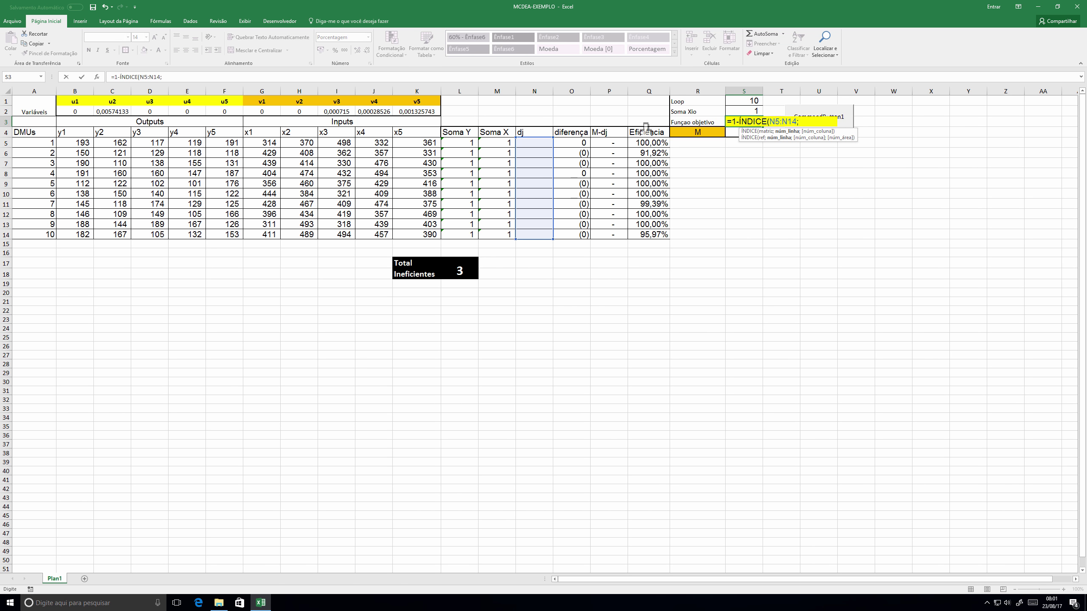
left_click(743, 102)
type(";1")
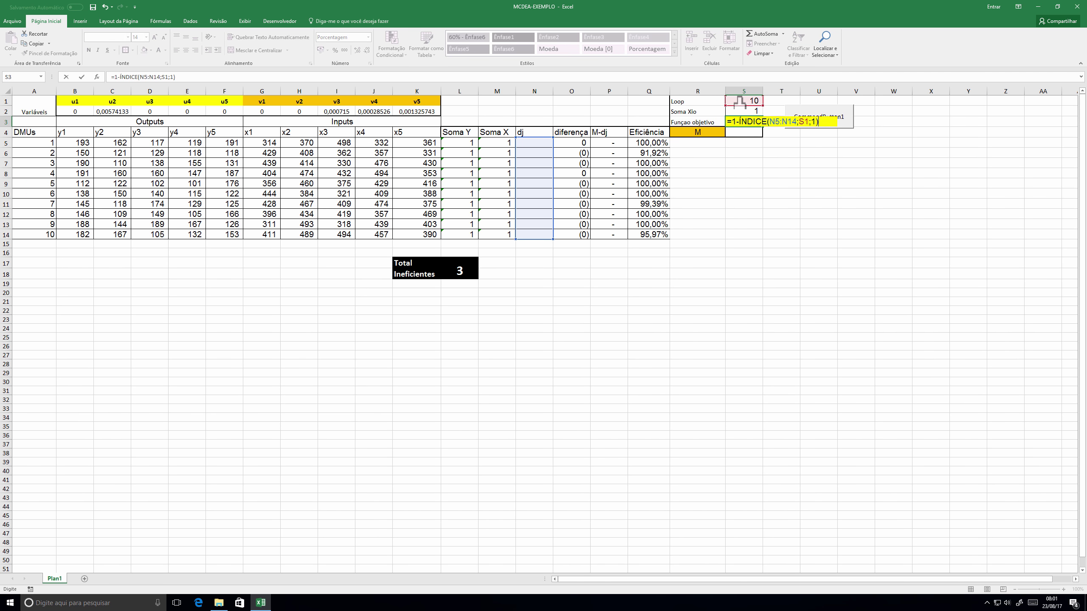
key("Return")
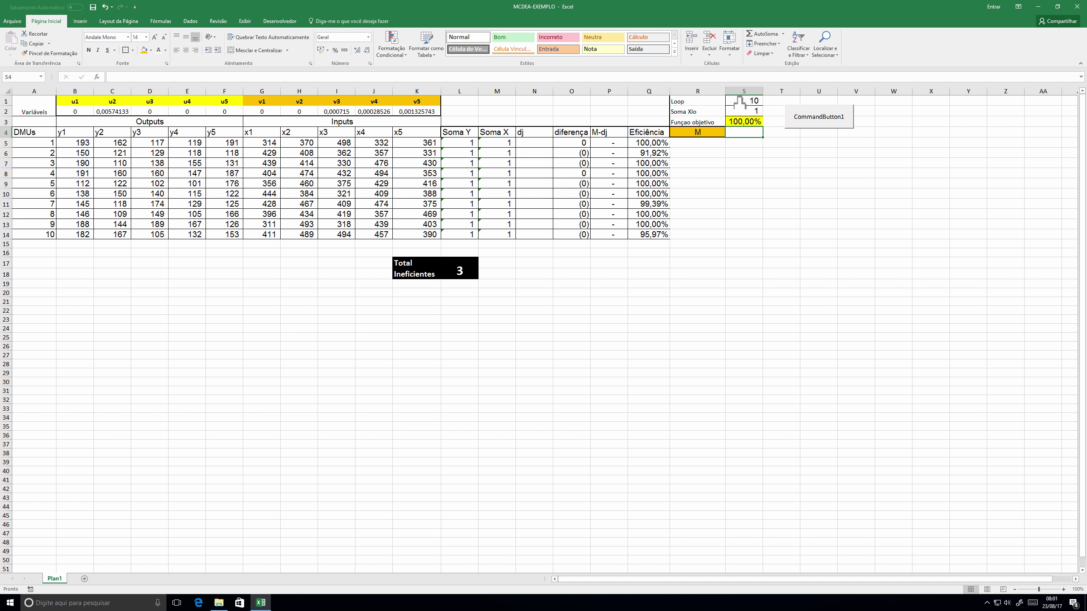
- Replace the Funçao objetivo label in R3 with Eficiência
double_click(742, 121)
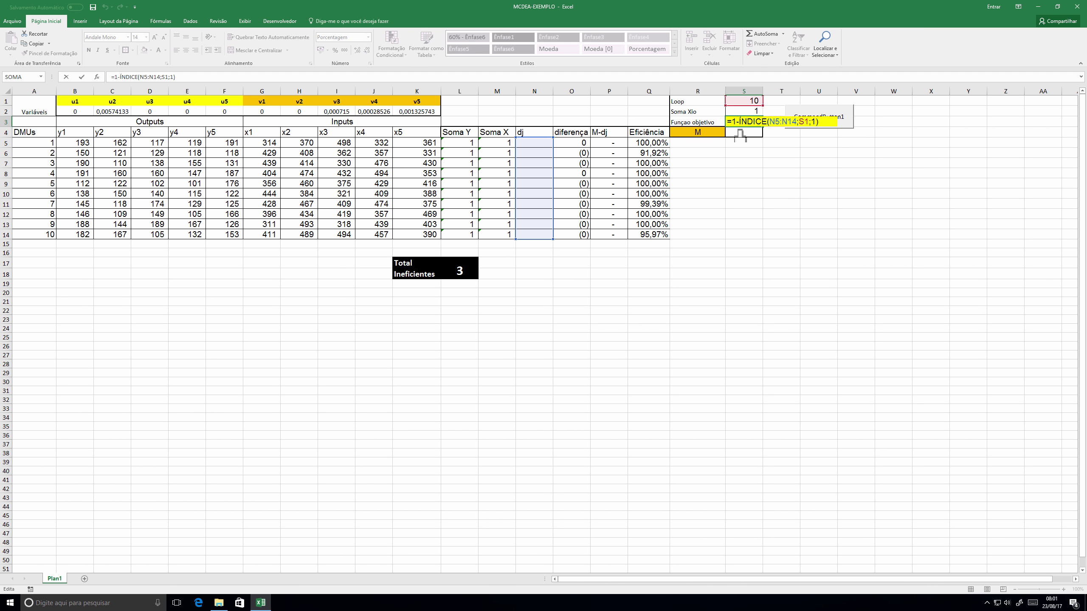
key("Escape")
key("Left")
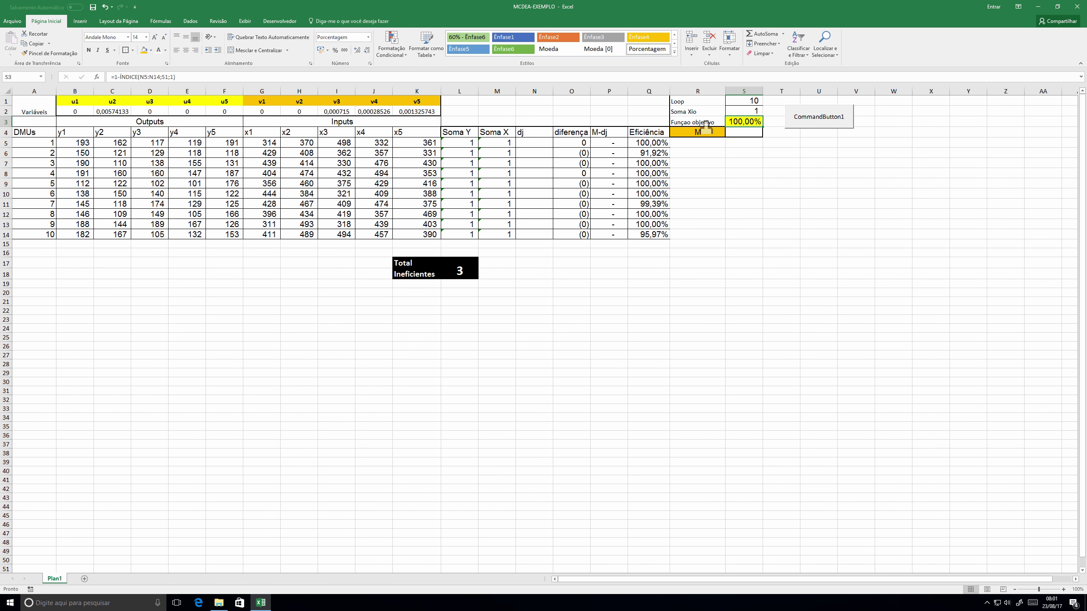
type("Efici")
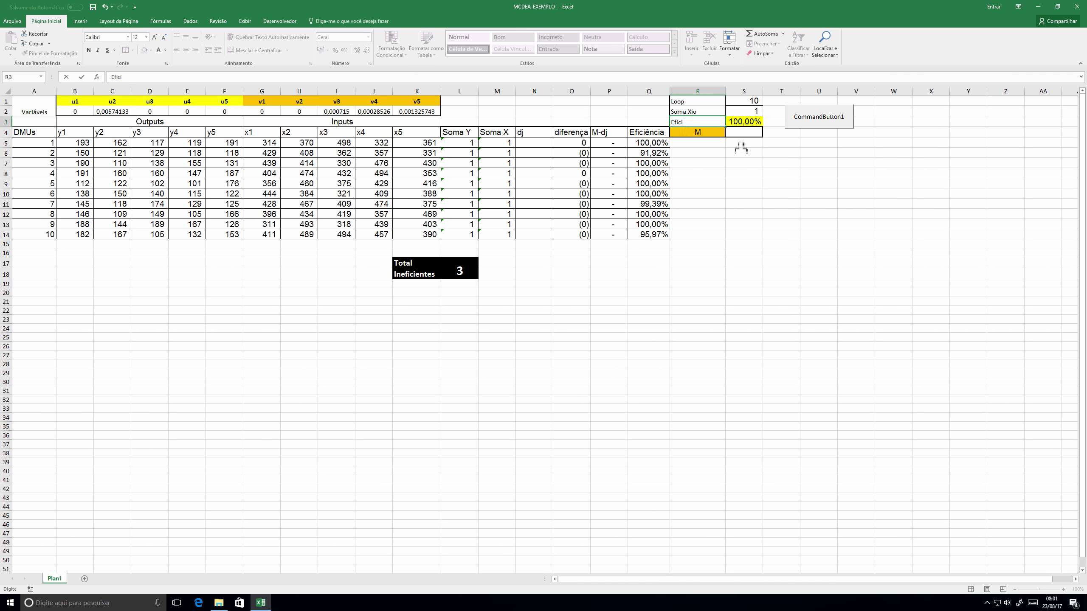
type("ência")
key("Return")
- Enter the label Funçao objetivo in R5 and set the font size of R5:S5 to 15
key("Return")
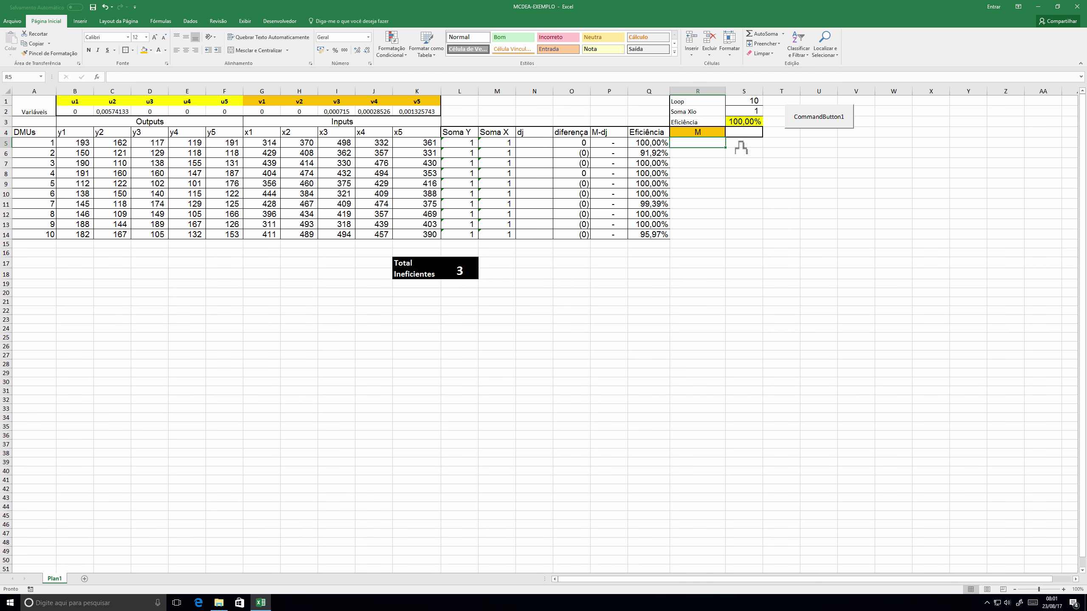
type("Funçao obje")
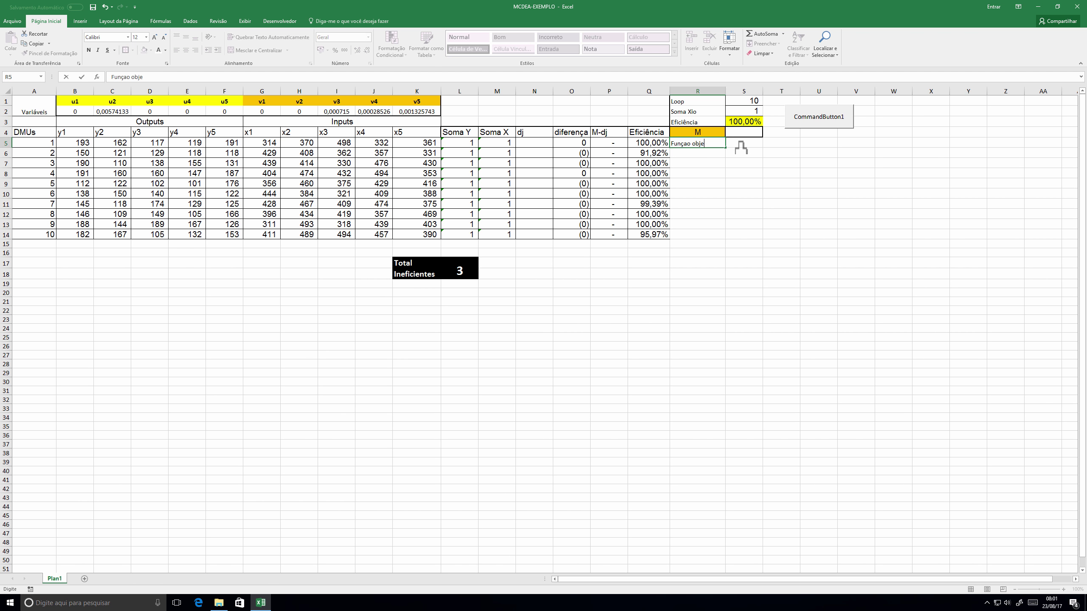
type("tivo")
left_click(740, 148)
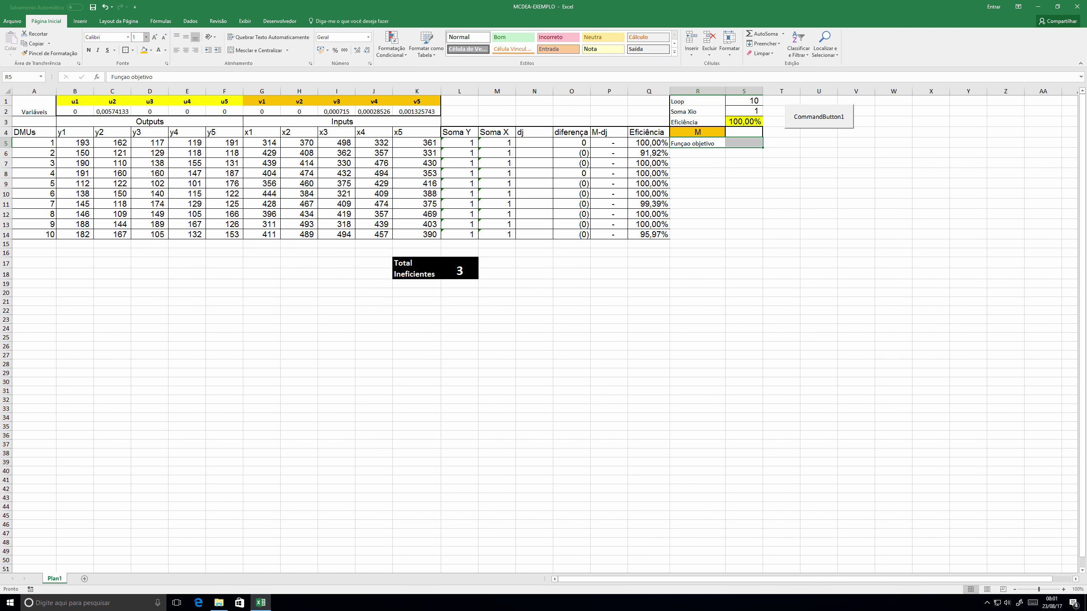
left_click(143, 37)
type("15")
key("Return")
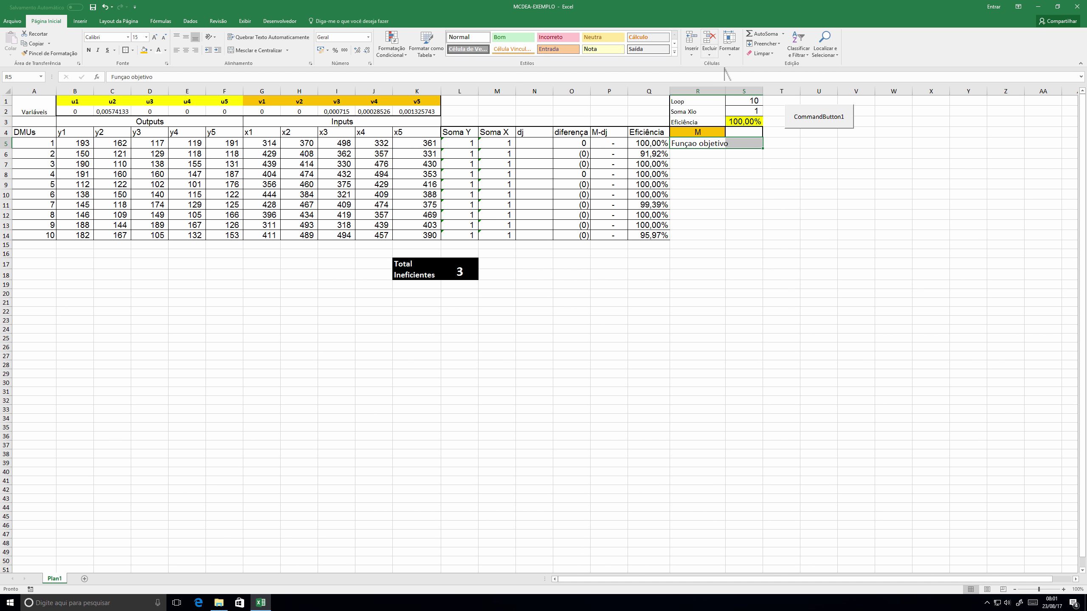
- Widen column R slightly and make the Eficiência label in R3 bold
left_click_drag(728, 91, 735, 91)
left_click(692, 123)
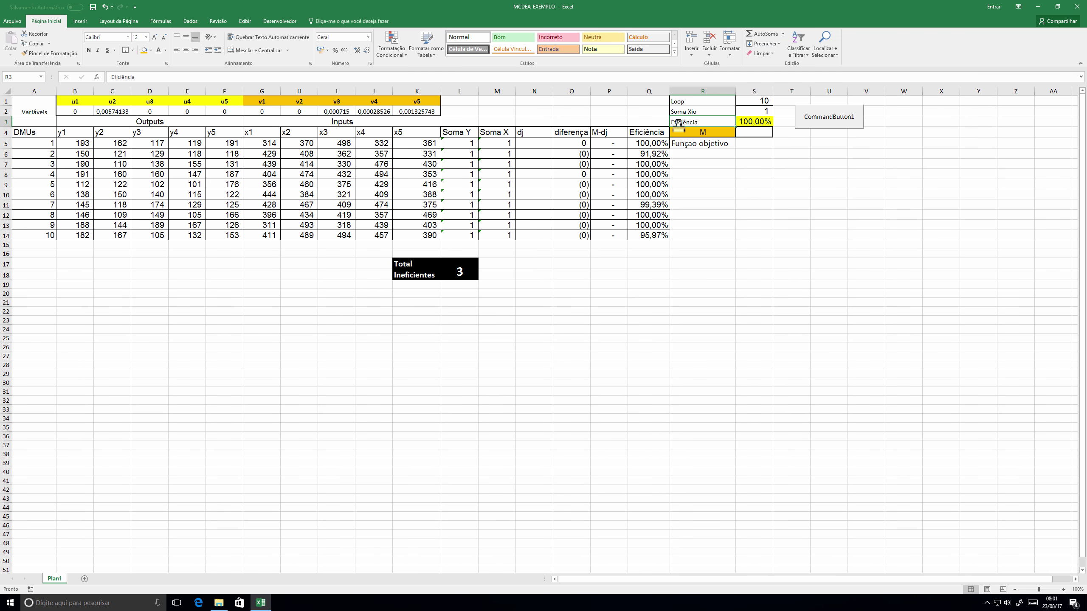
key("ctrl+n")
- Enter the objective function formula =SOMA(N5:N14)+S4 in S5
left_click(767, 144)
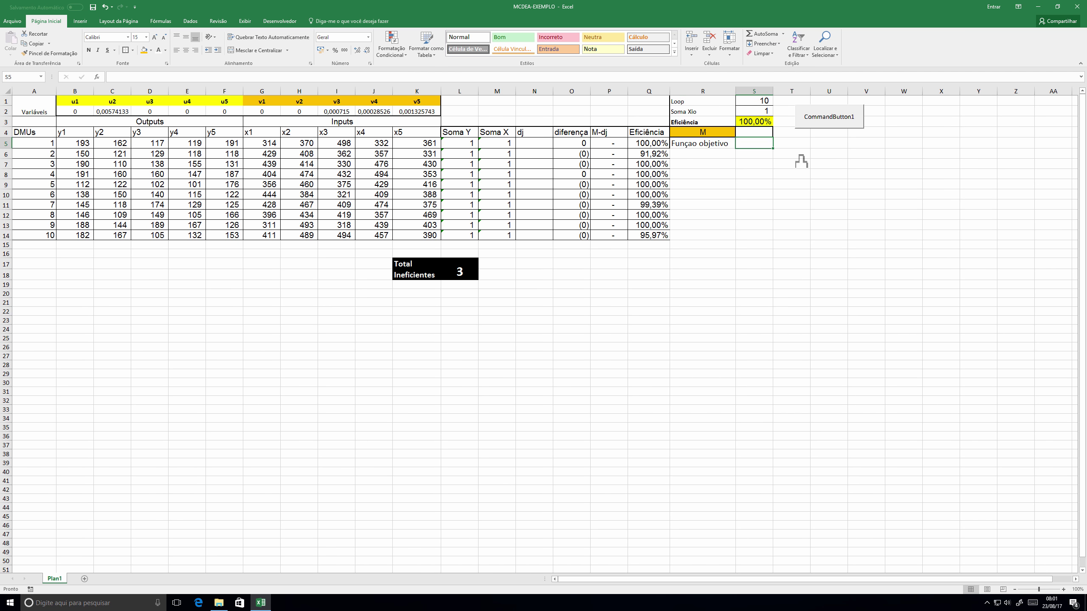
type("=soma")
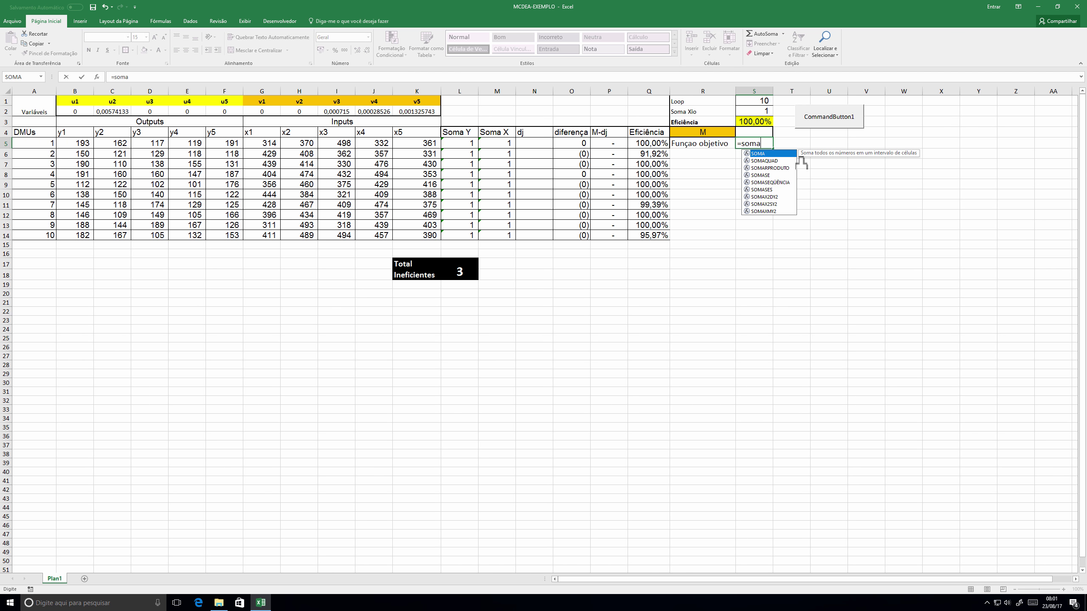
key("Tab")
left_click(529, 144)
left_click_drag(529, 169, 533, 235)
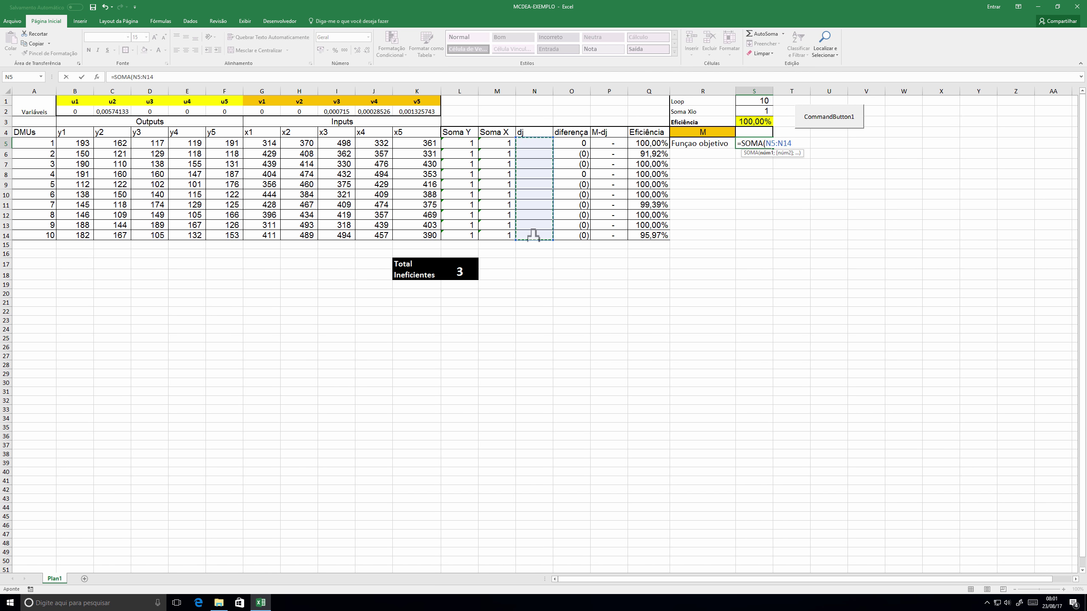
type(")+")
left_click(748, 134)
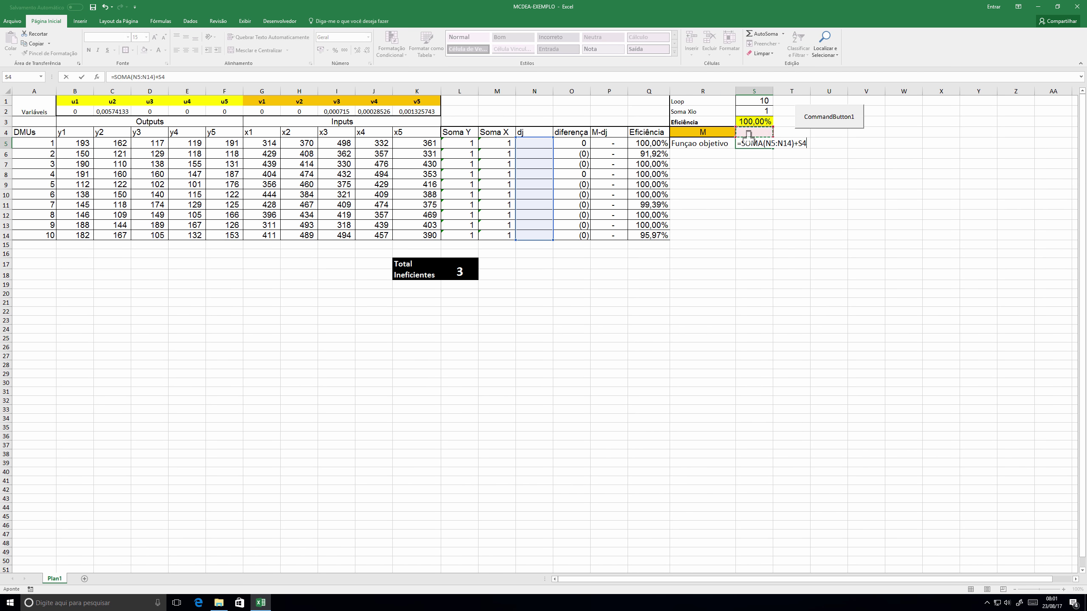
key("Return")
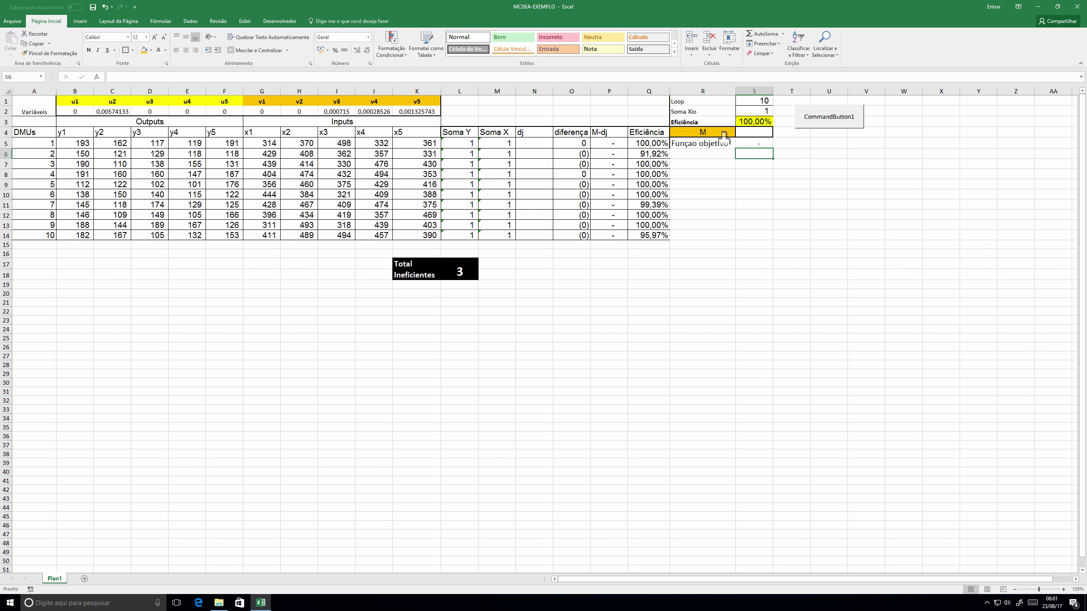
- Check the MCDEA model formulation on the PowerPoint slide and return to the Excel workbook
key("ctrl+Up")
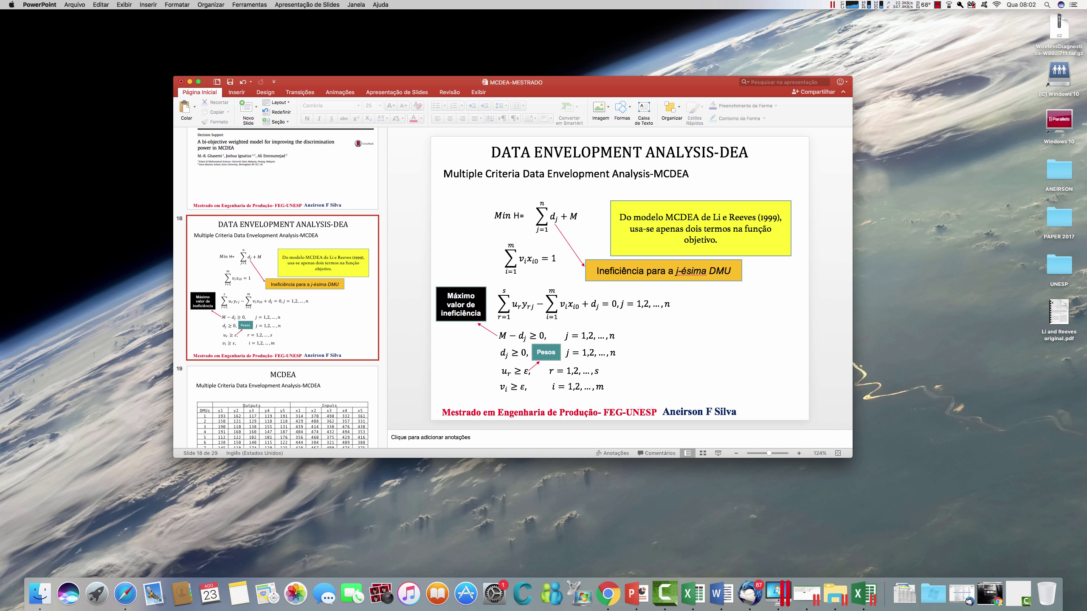
left_click(863, 593)
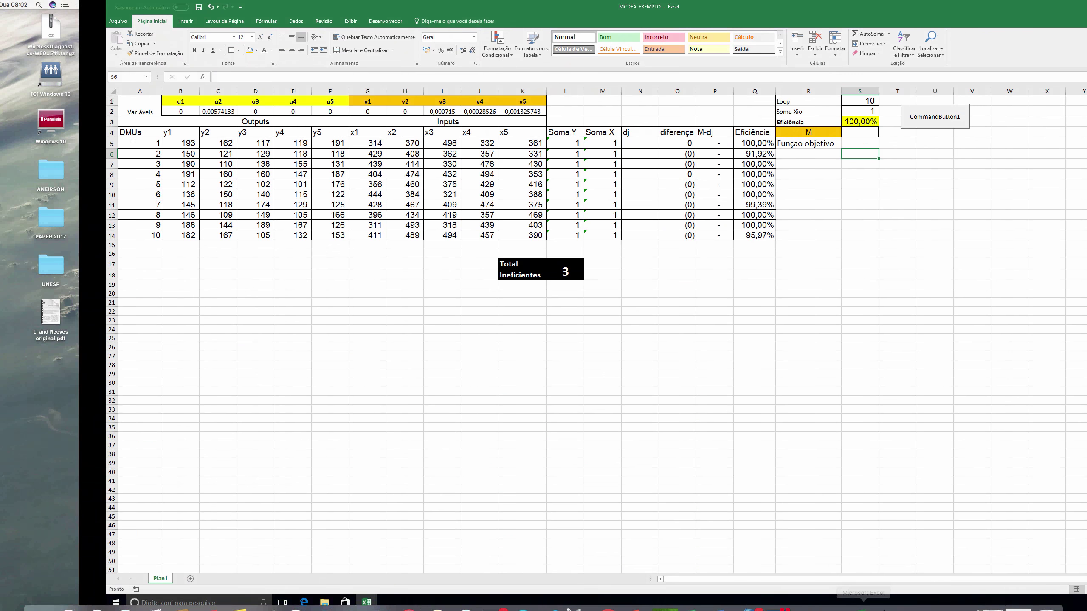
key("Down")
key("Down")
key("Down")
key("Down")
key("Down")
key("Down")
key("Down")
key("Down")
key("Down")
key("Down")
key("Down")
key("Down")
key("Down")
key("Down")
key("Down")
key("Down")
key("Down")
key("Down")
key("Down")
key("Down")
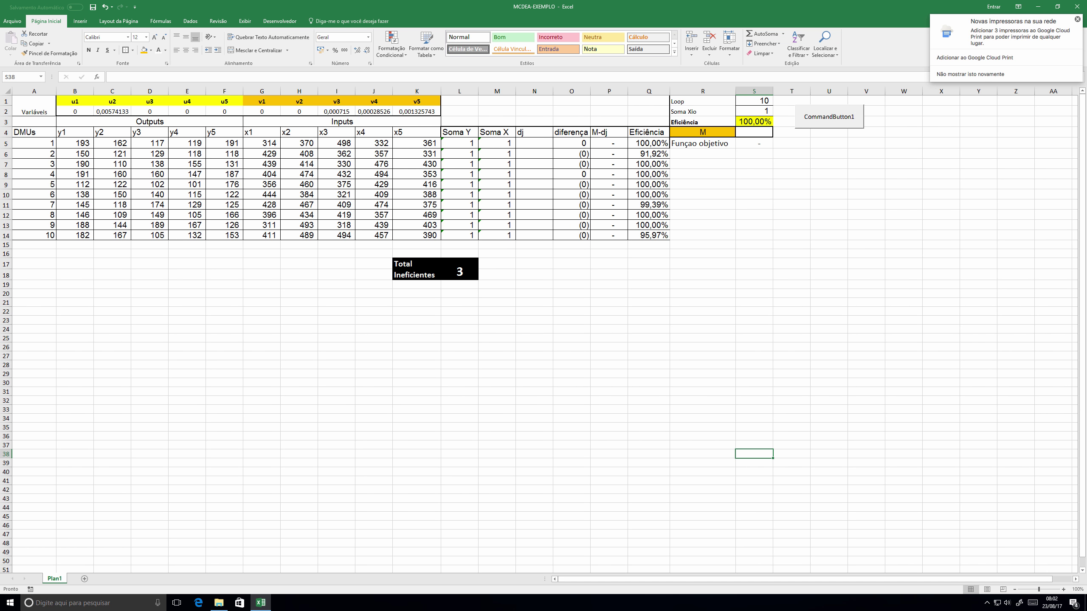
- Open Solver and set it to minimise the objective function cell S5
left_click(191, 22)
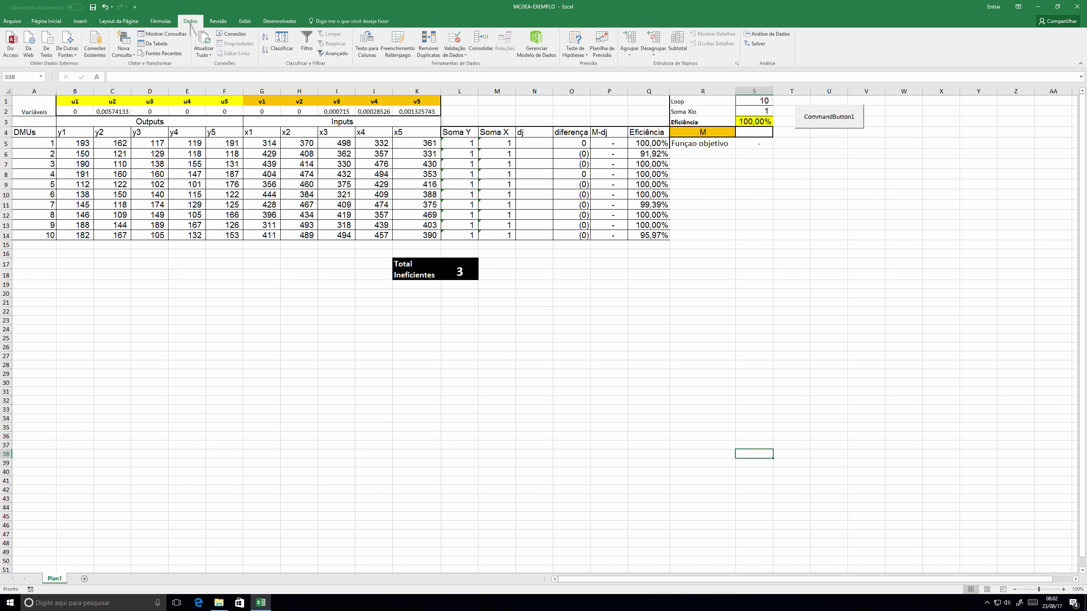
left_click(756, 44)
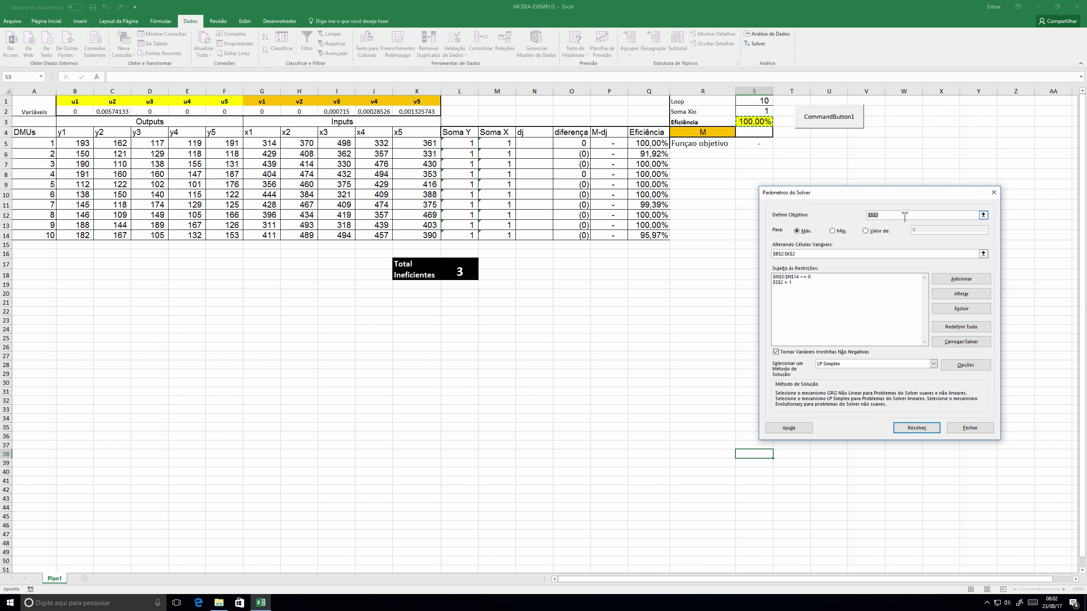
left_click(833, 232)
left_click(758, 146)
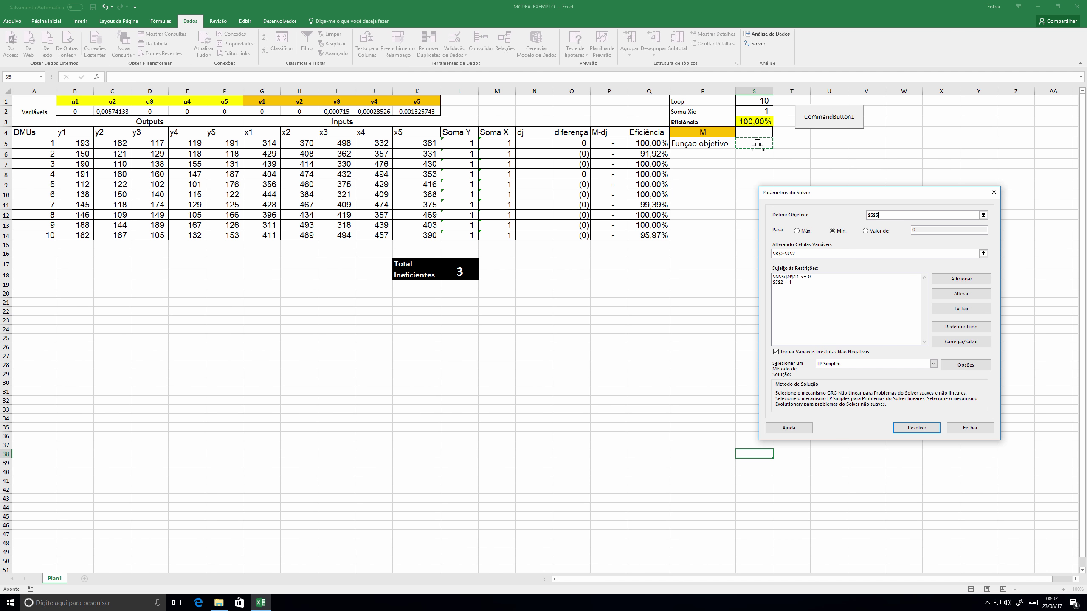
- Add the dj cells N5:N14 and the M cell S4 to Solver's variable cells alongside B2:K2
left_click(813, 254)
type(";")
left_click_drag(535, 144, 538, 236)
left_click(756, 133)
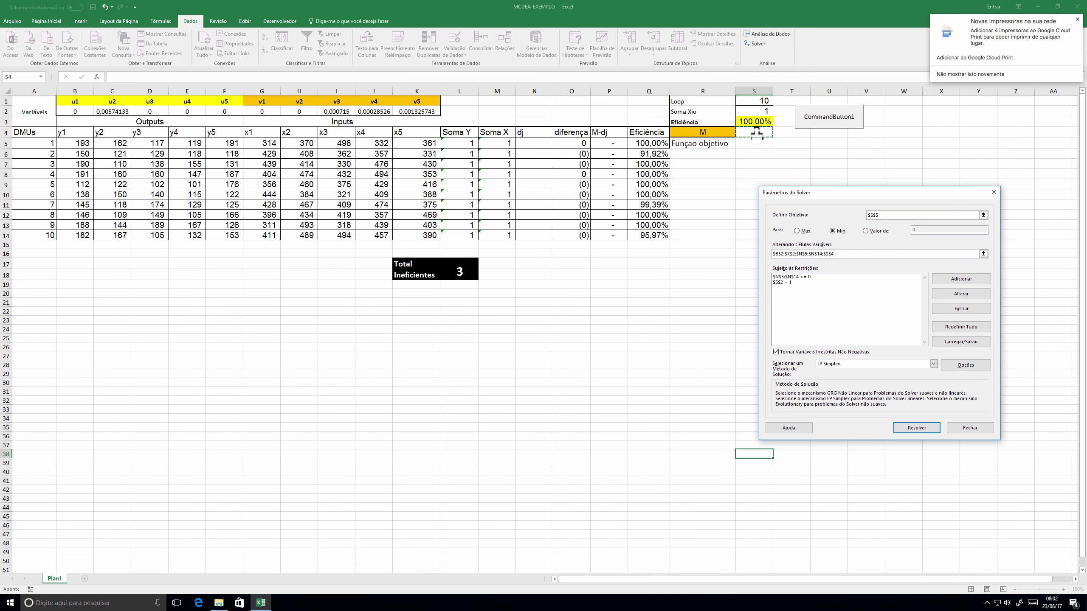
- Delete both existing Solver constraints, on N5:N14 and on S2
left_click(789, 277)
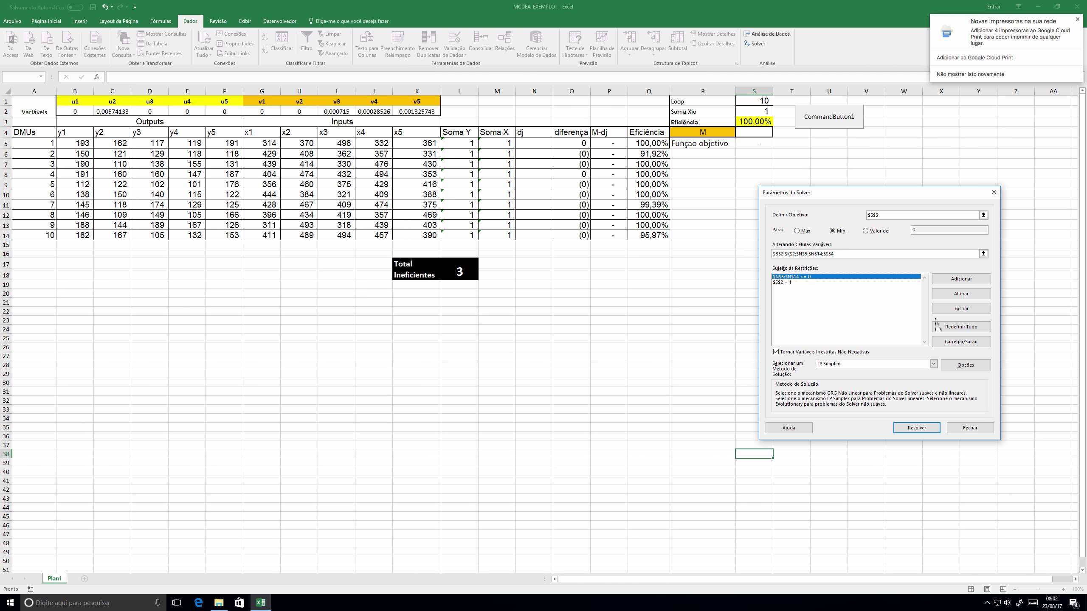
left_click(961, 308)
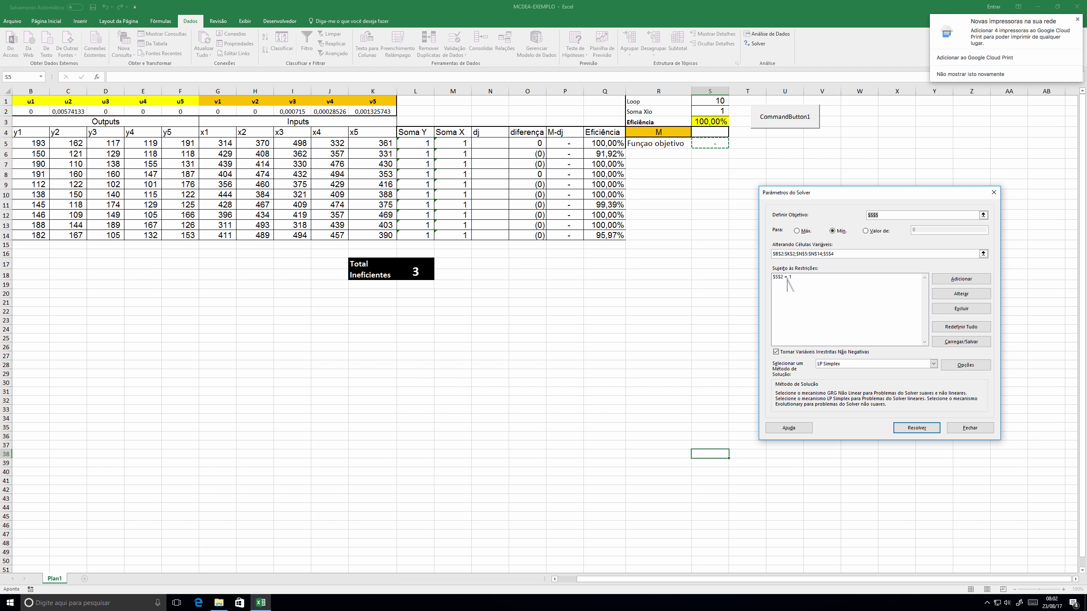
left_click(787, 278)
left_click(961, 308)
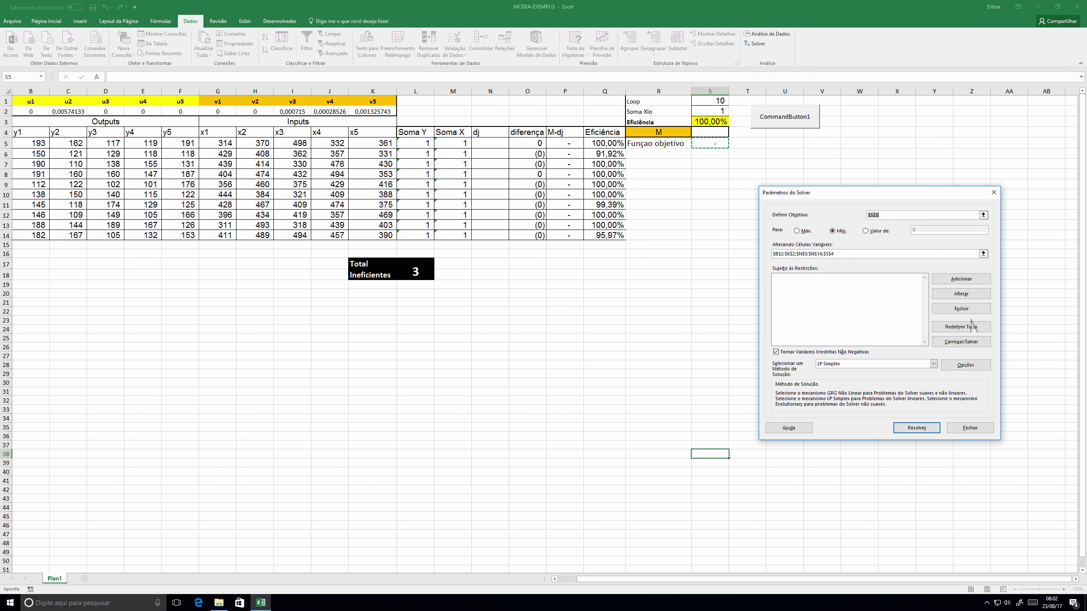
- Add a Solver constraint requiring the diferença cells O5:O14 to equal 0
left_click(961, 278)
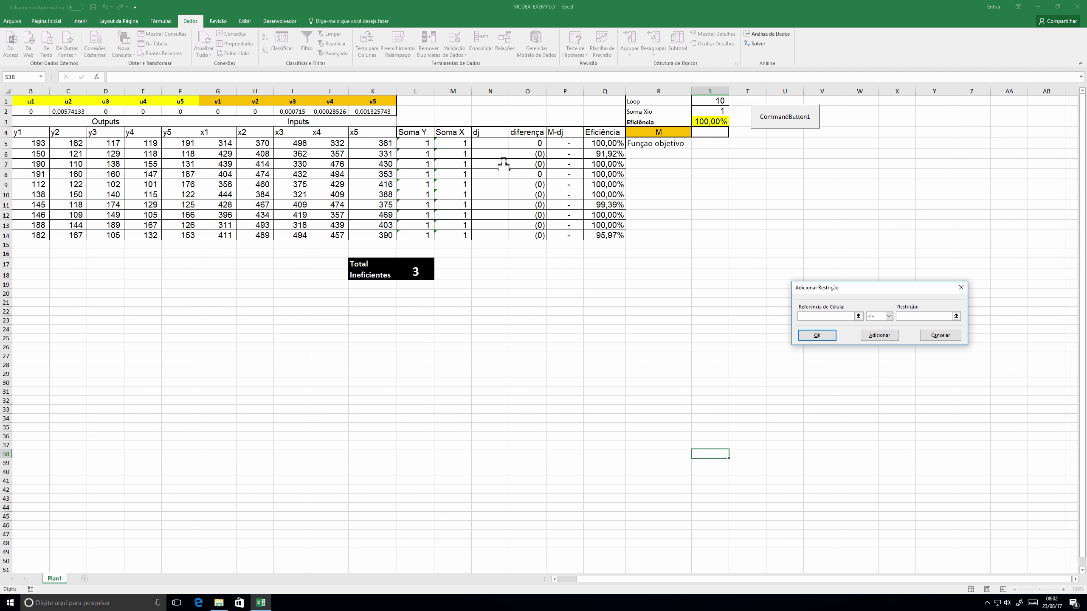
left_click_drag(530, 143, 536, 236)
left_click(888, 316)
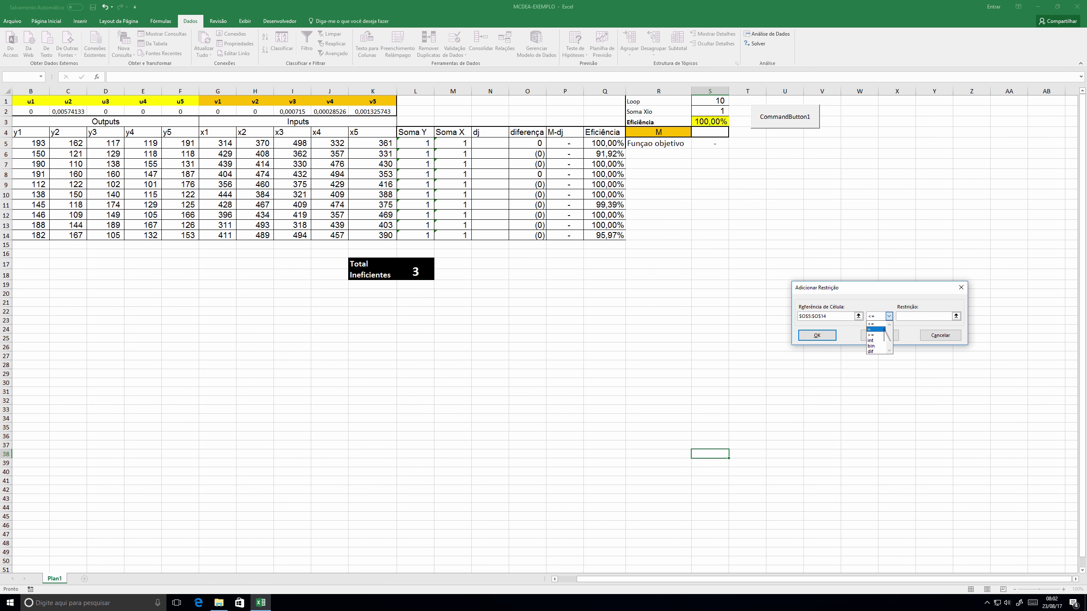
left_click(873, 329)
left_click(879, 335)
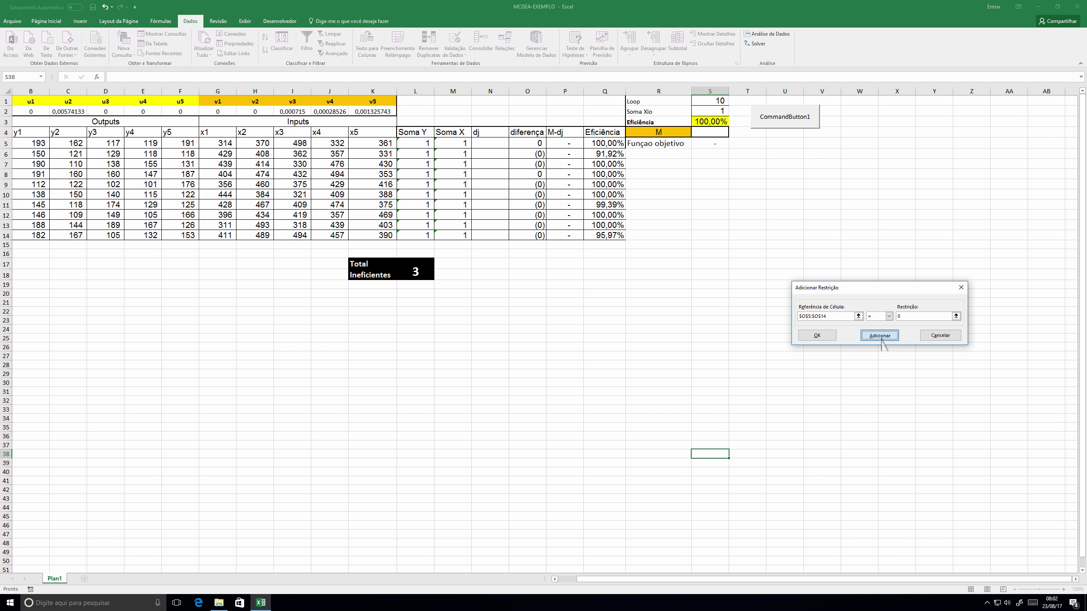
- Add a Solver constraint requiring the M-dj cells P5:P14 to be >= 0
left_click_drag(563, 145, 569, 238)
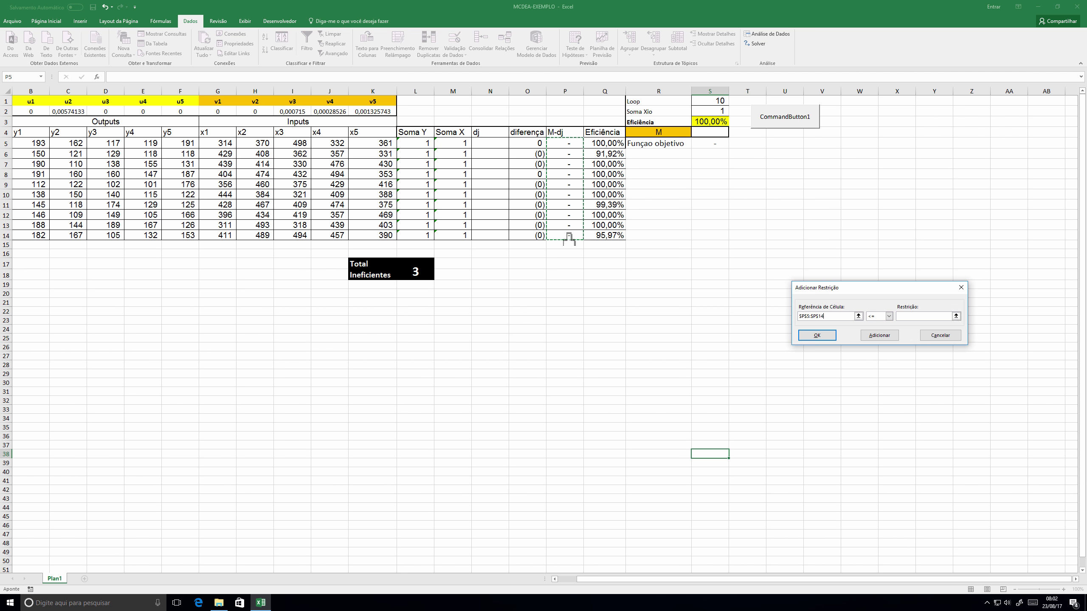
left_click(888, 315)
left_click(875, 337)
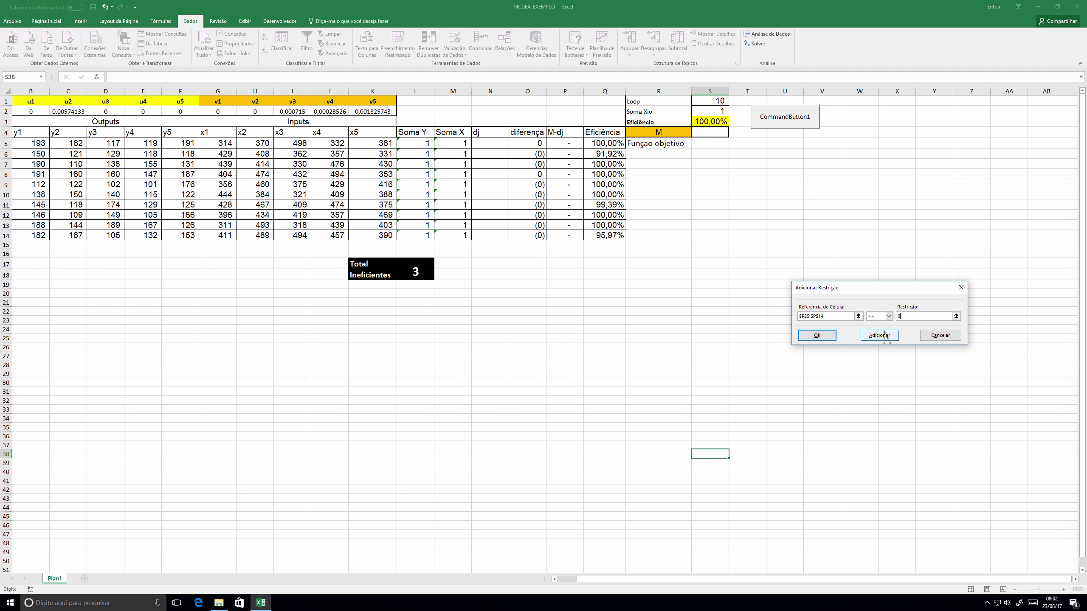
left_click(883, 336)
- Add a Solver constraint requiring the Soma Xio cell S2 to equal 1
left_click(717, 112)
left_click(888, 316)
left_click(876, 329)
type("1")
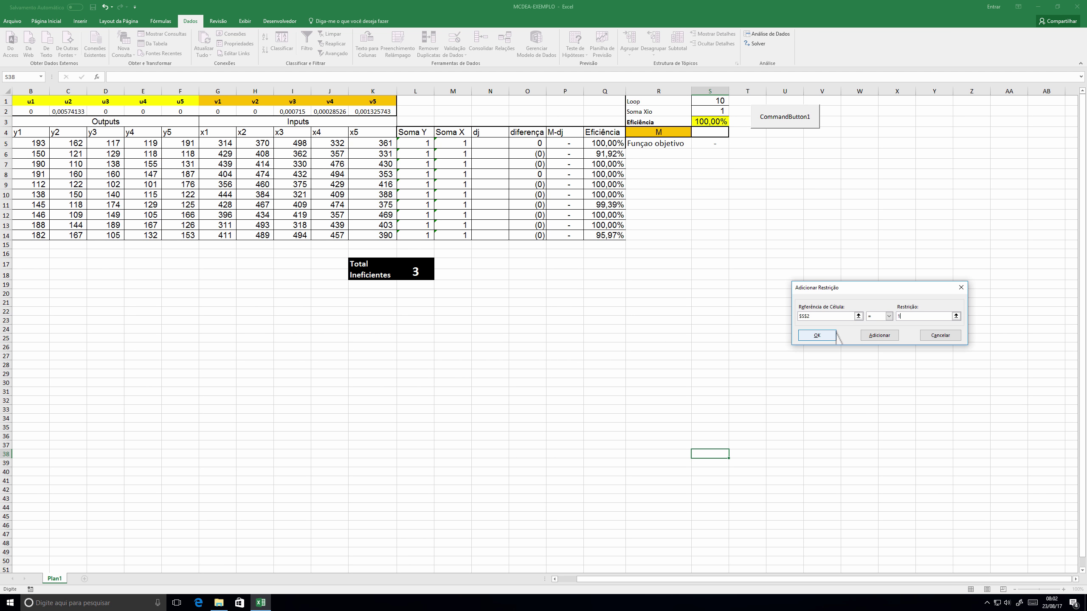
left_click(816, 336)
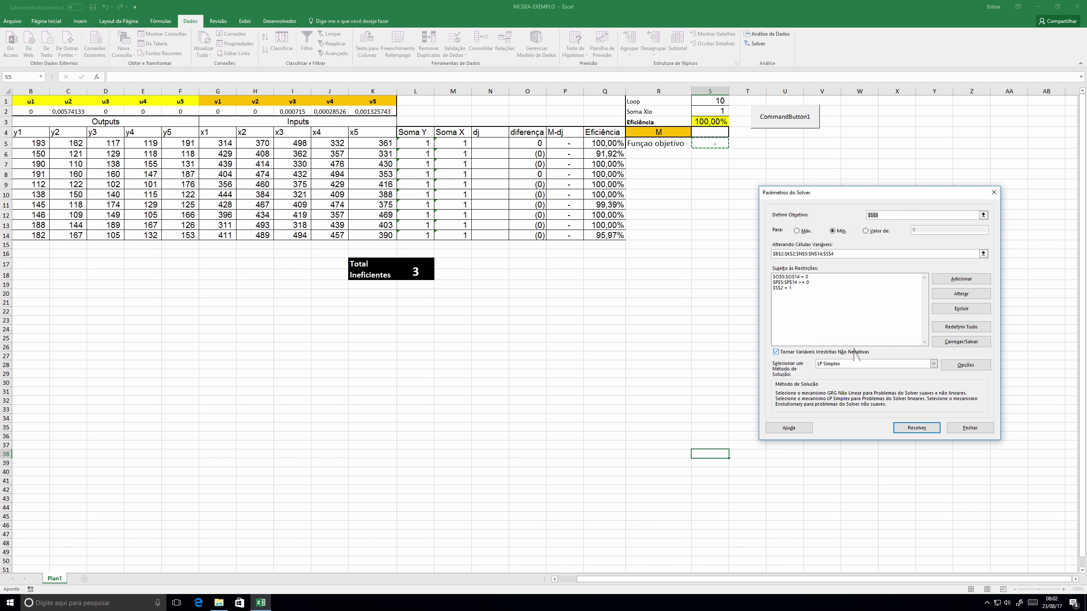
- Solve the MCDEA model and keep the Solver solution
left_click(916, 428)
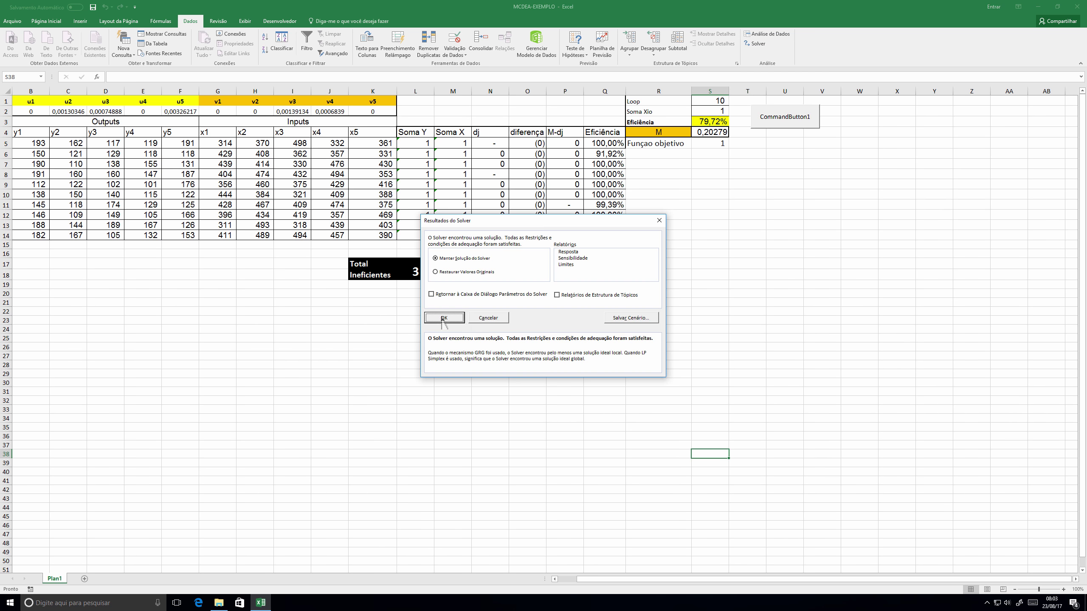
left_click(444, 318)
left_click(710, 263)
- Set the Loop cell S1 to 1, run Solver again and keep its solution
left_click(718, 101)
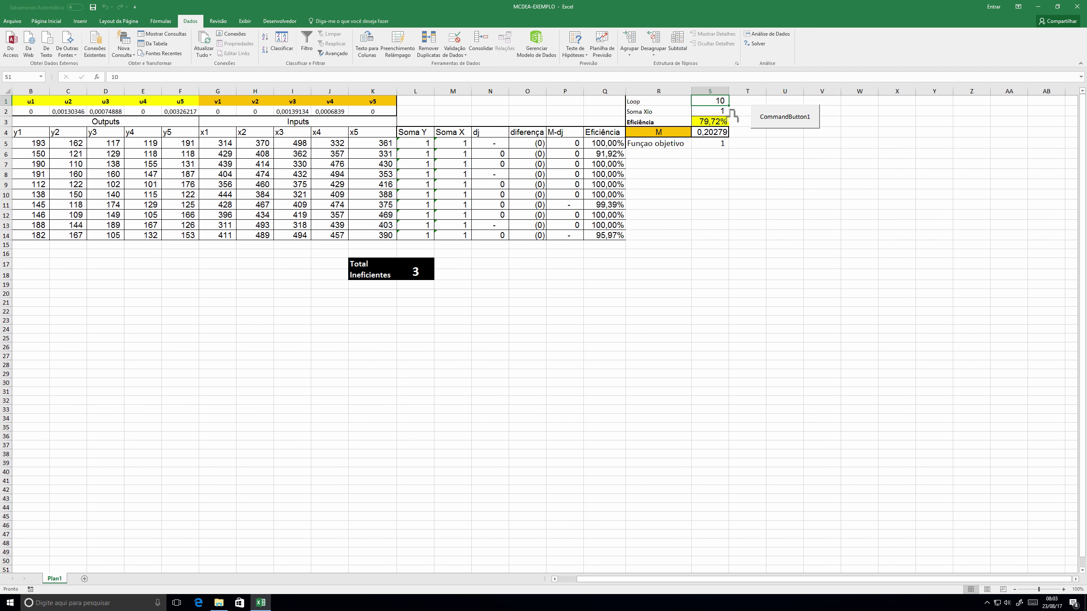
type("1")
key("Return")
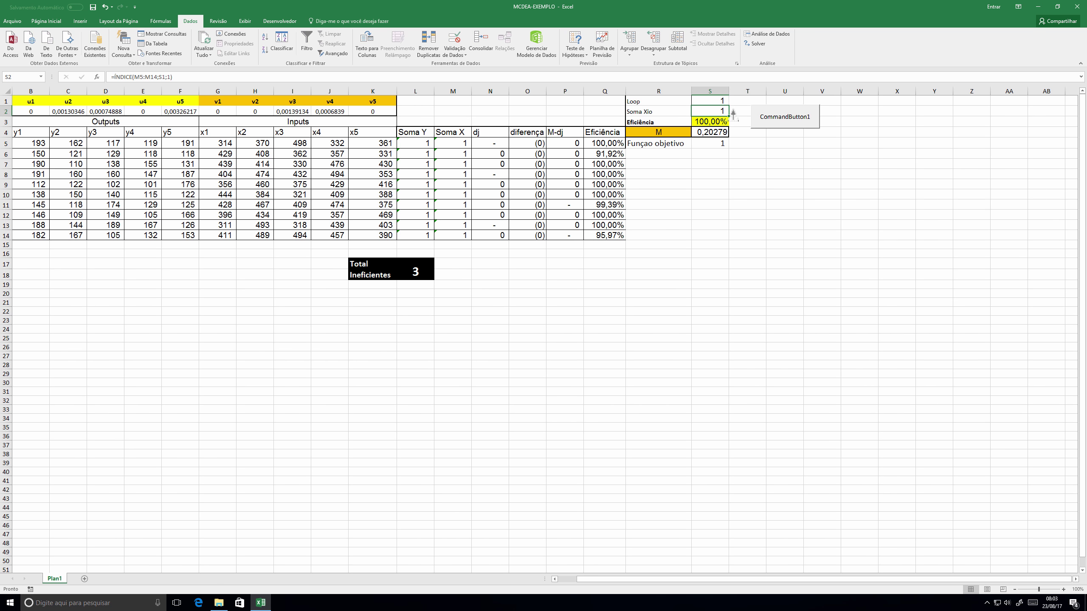
left_click(755, 44)
left_click(906, 428)
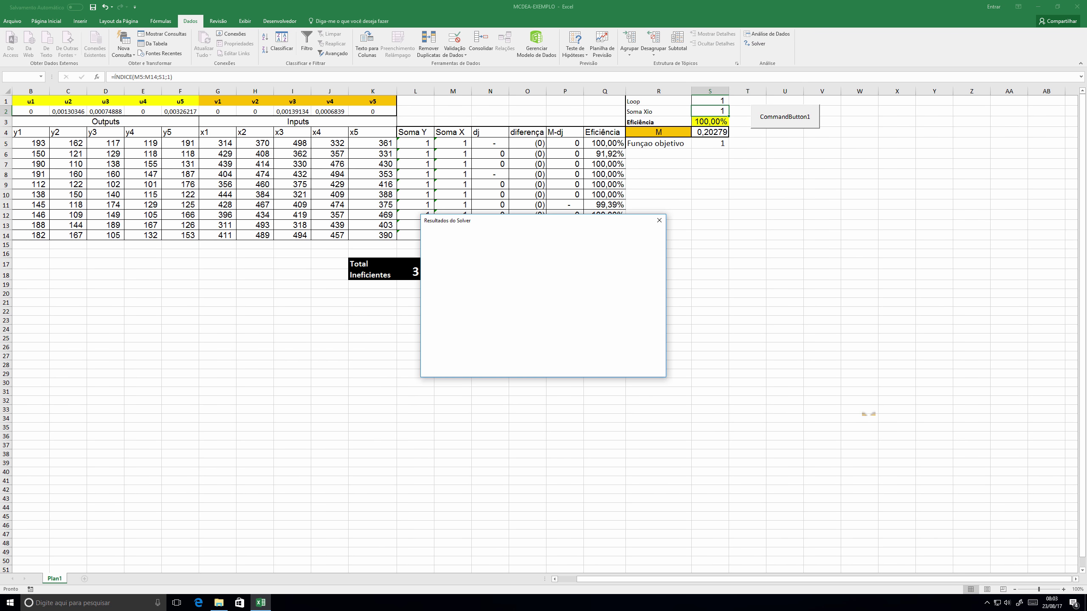
left_click(444, 317)
double_click(709, 121)
left_click(709, 103)
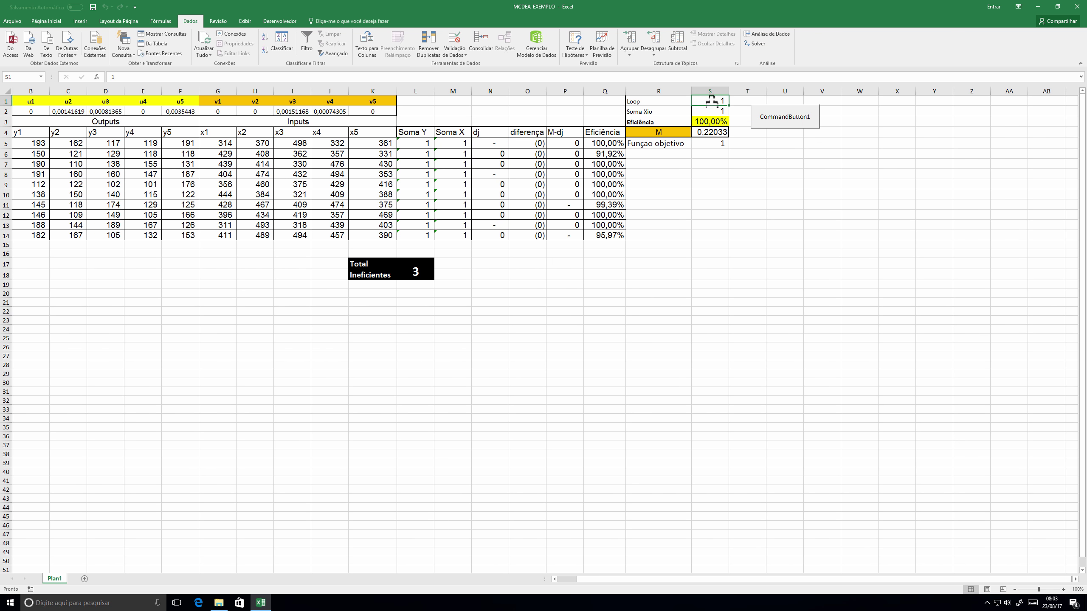
- Set the Loop cell S1 to 2, run Solver and keep its solution
type("2")
key("Return")
left_click(756, 43)
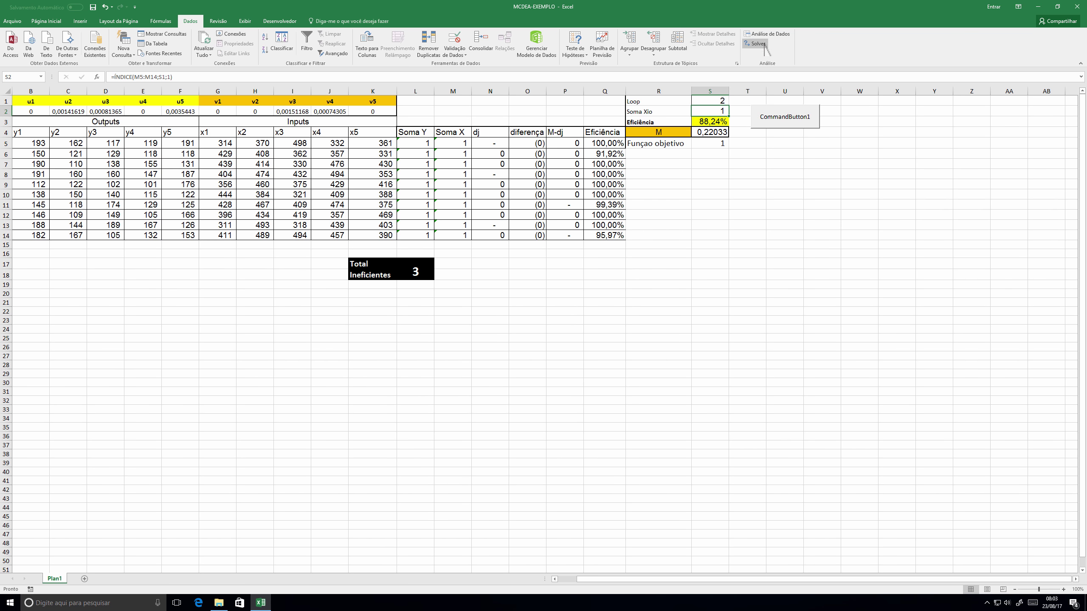
left_click(909, 427)
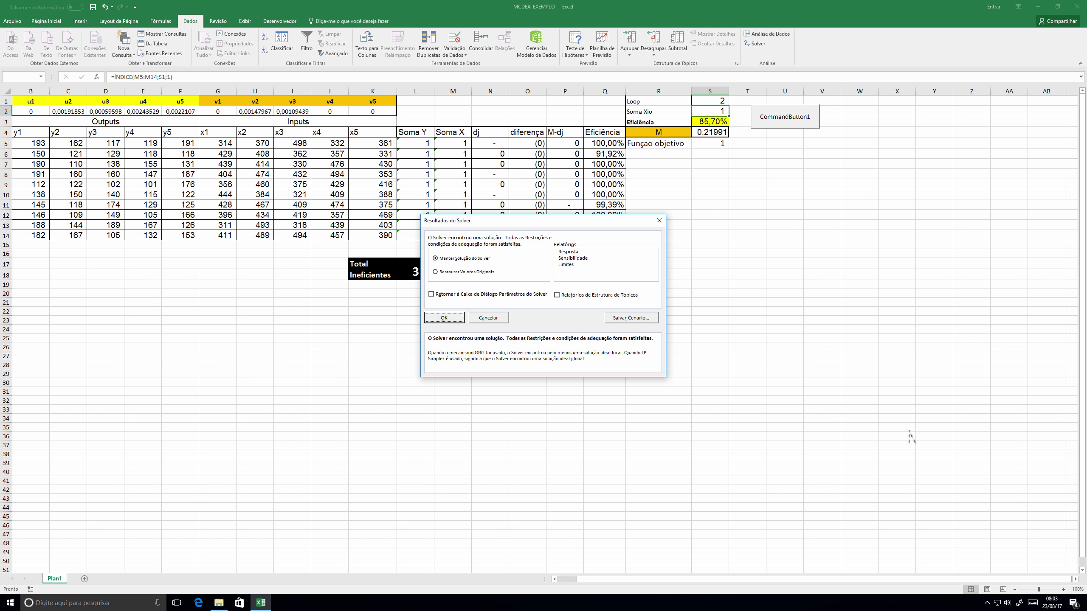
left_click(445, 322)
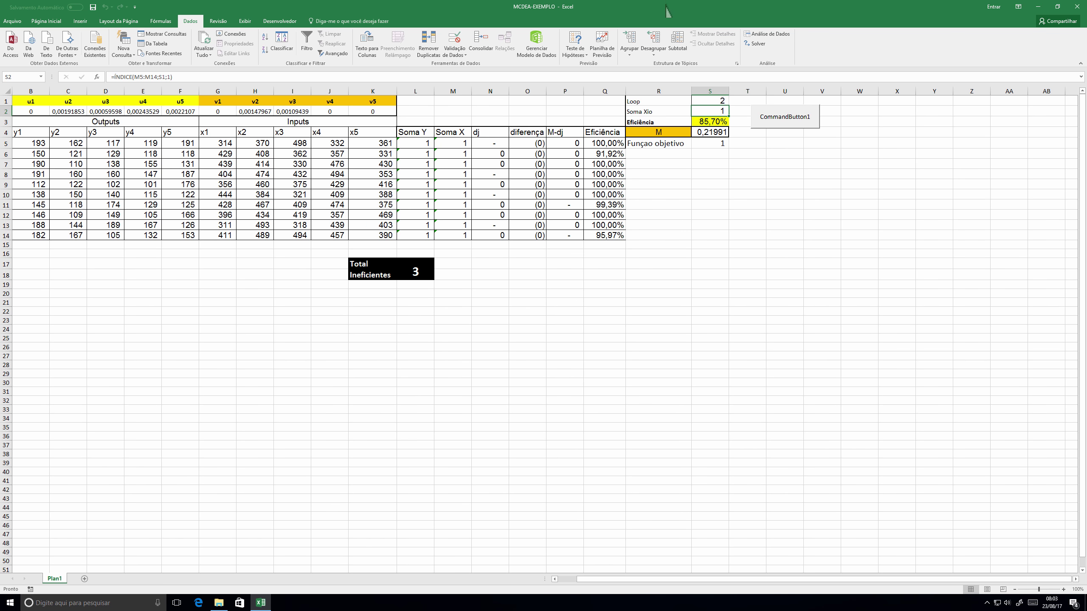
- Set the Loop cell S1 to 3, run Solver and keep its solution
left_click(713, 102)
type("3")
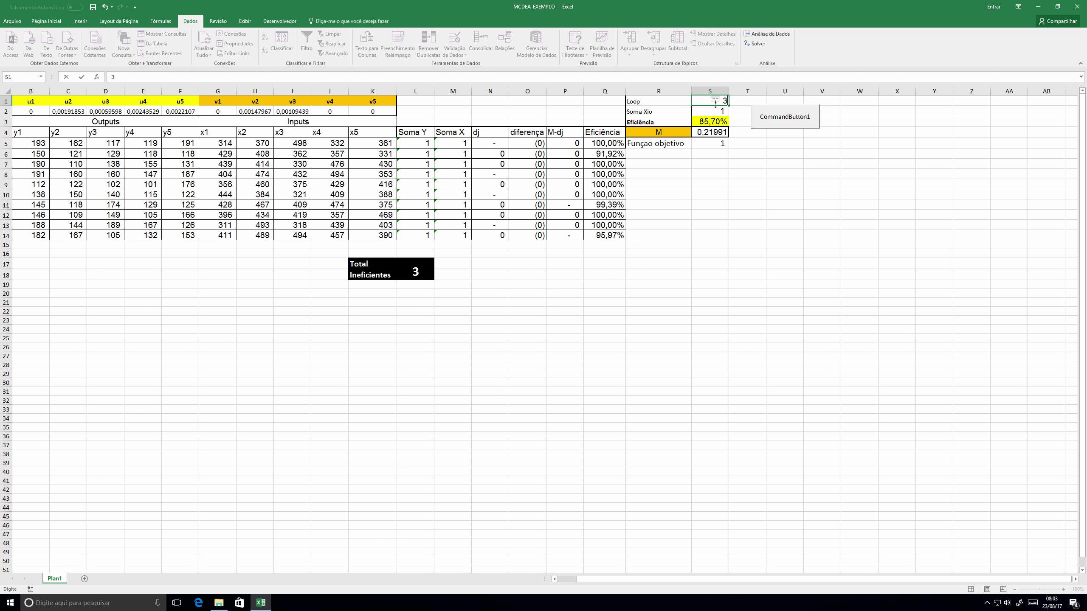
key("Return")
left_click(756, 43)
left_click(915, 433)
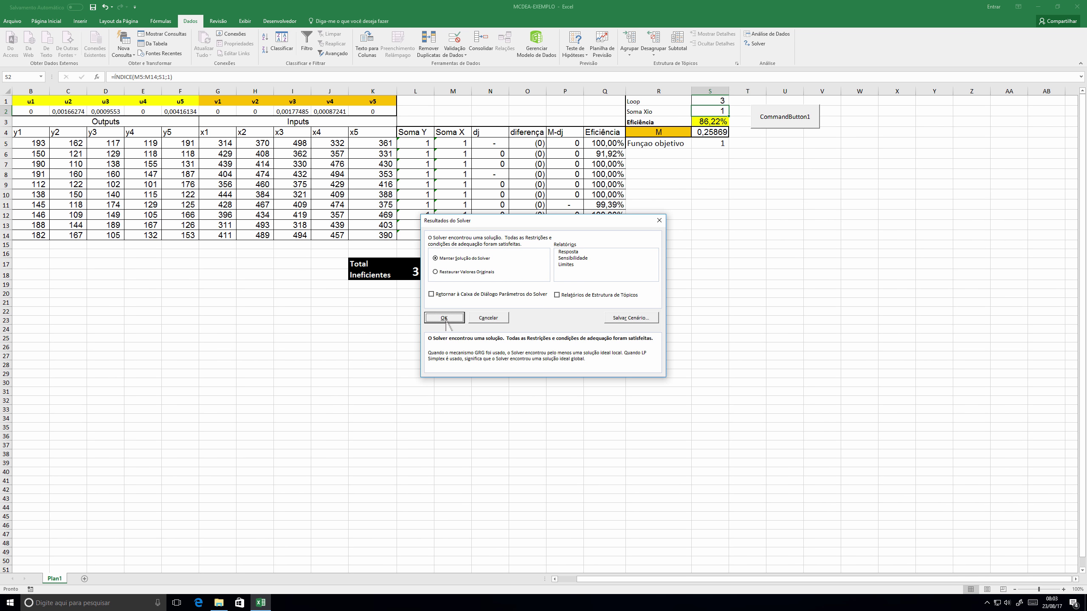
left_click(446, 323)
- Copy the Eficiência column Q4:Q14 and paste it starting at Q19
left_click_drag(601, 136, 605, 235)
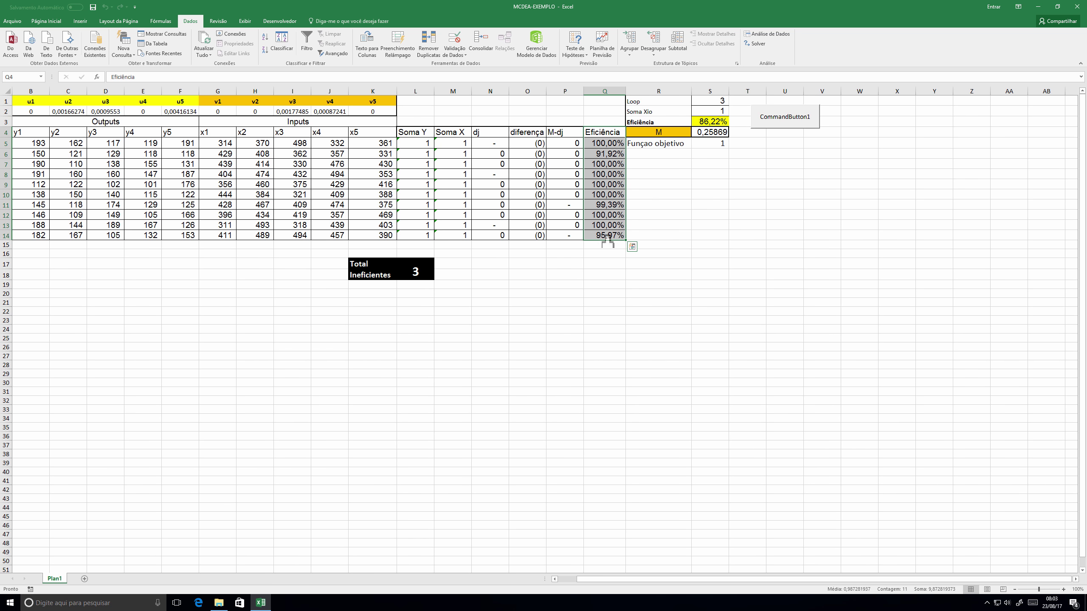
key("ctrl+c")
left_click(608, 283)
key("ctrl+v")
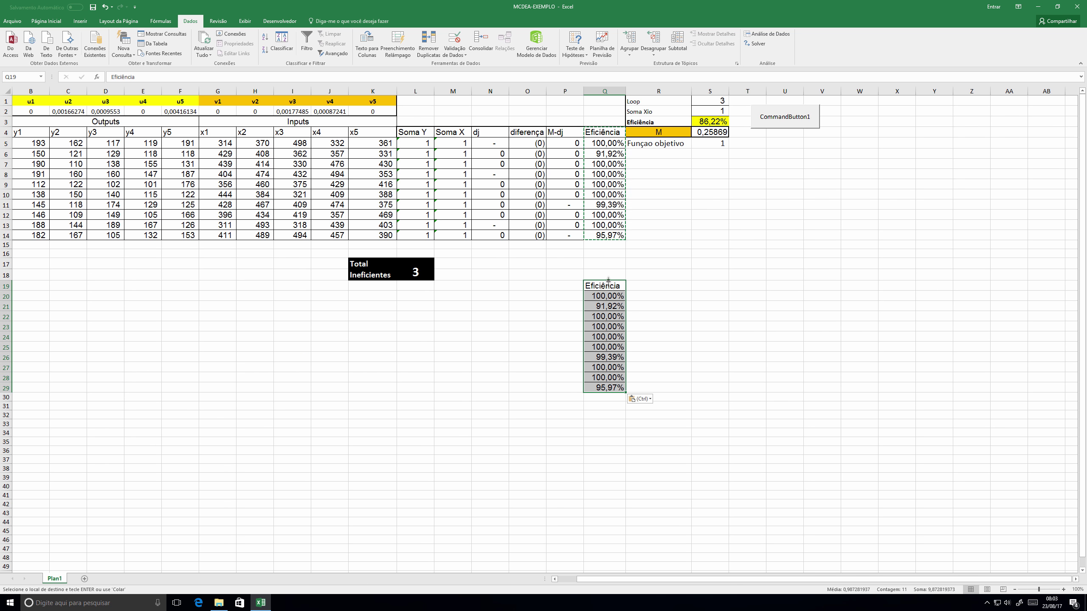
- Rename the copied header in Q19 to "Eficiência-CCR" and widen column Q to fit it
double_click(619, 286)
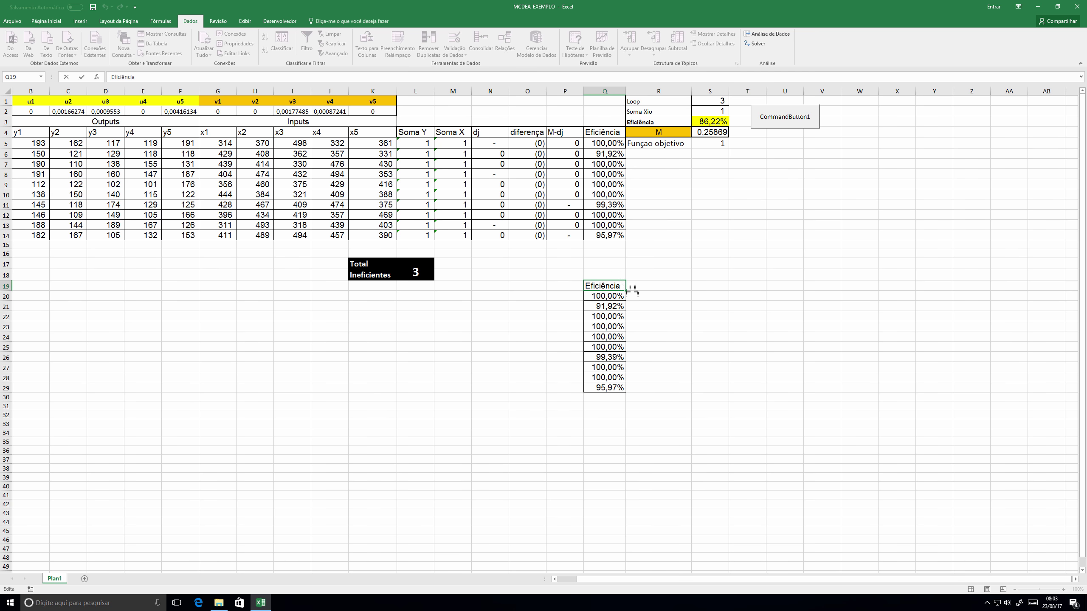
type("-CCR")
key("Return")
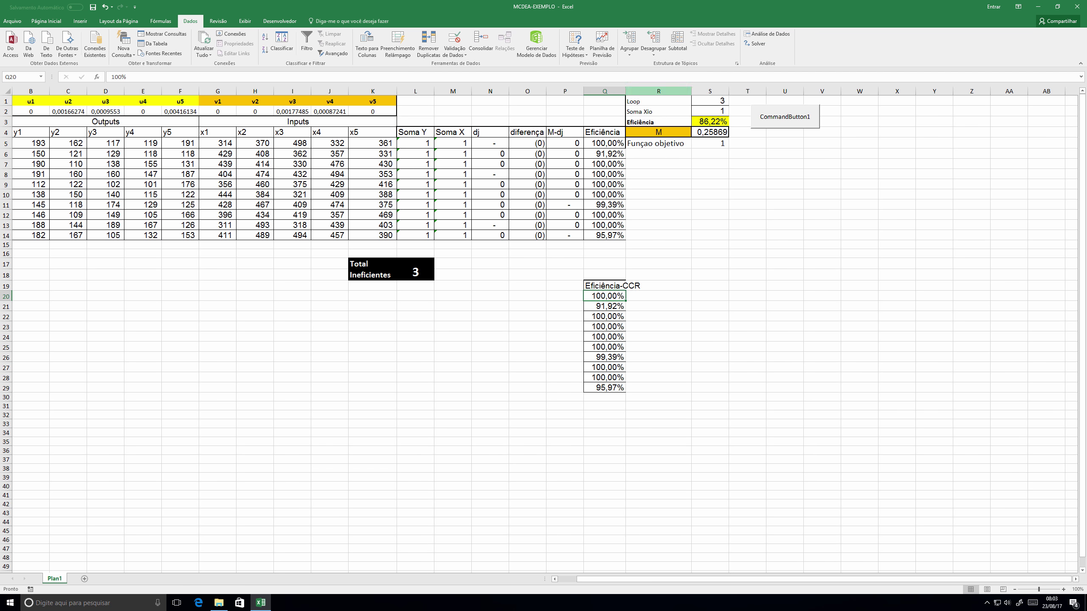
left_click_drag(631, 93, 646, 94)
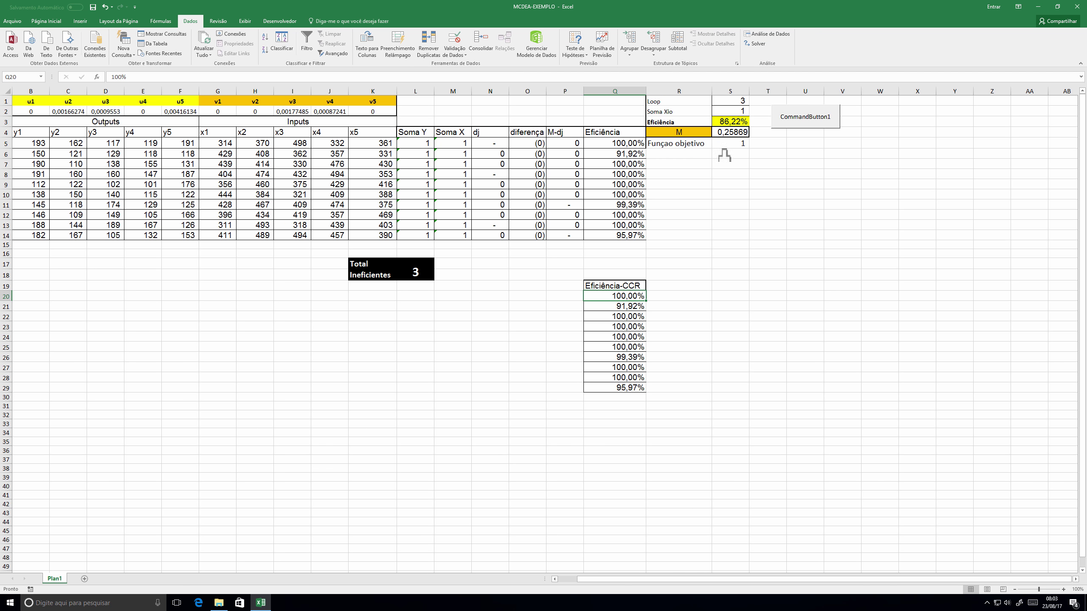
- Widen column R and enter the header "Eficiência Bio-MCDEA" in R19
left_click_drag(718, 94, 743, 93)
left_click(668, 290)
type("Ef")
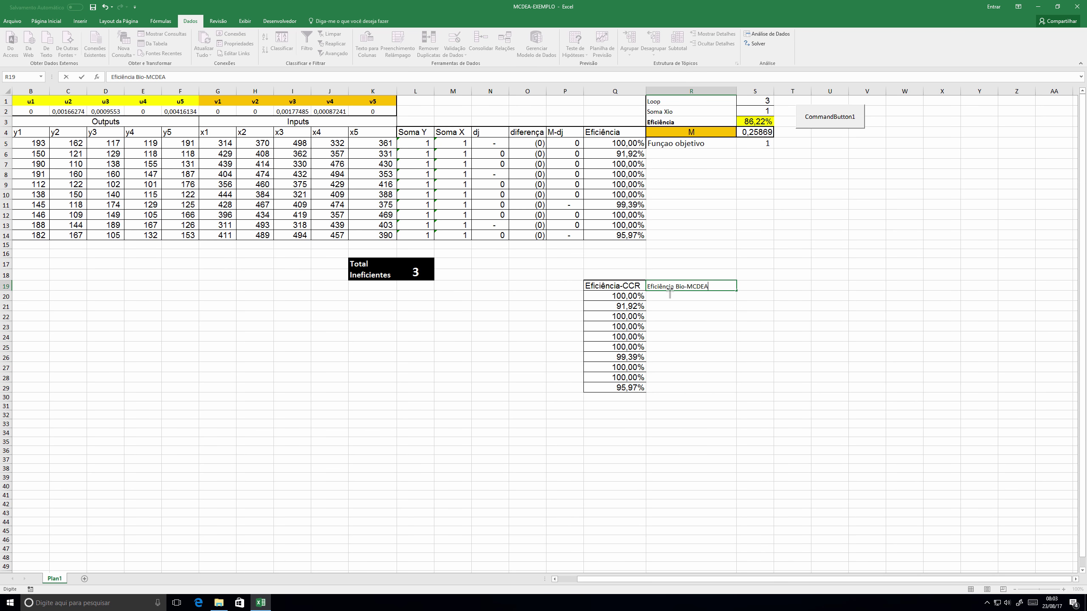
type("iciência Bio-MCDEA")
key("Return")
- Copy the formatting of the Eficiência-CCR header Q19 onto the Eficiência Bio-MCDEA cells R19:R29
left_click(590, 286)
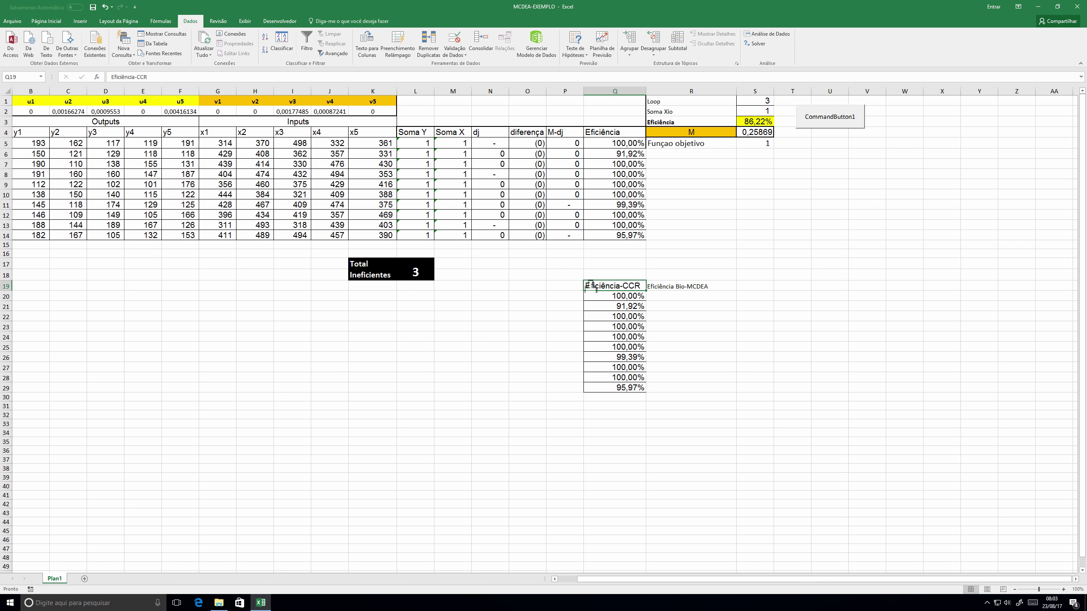
left_click(46, 21)
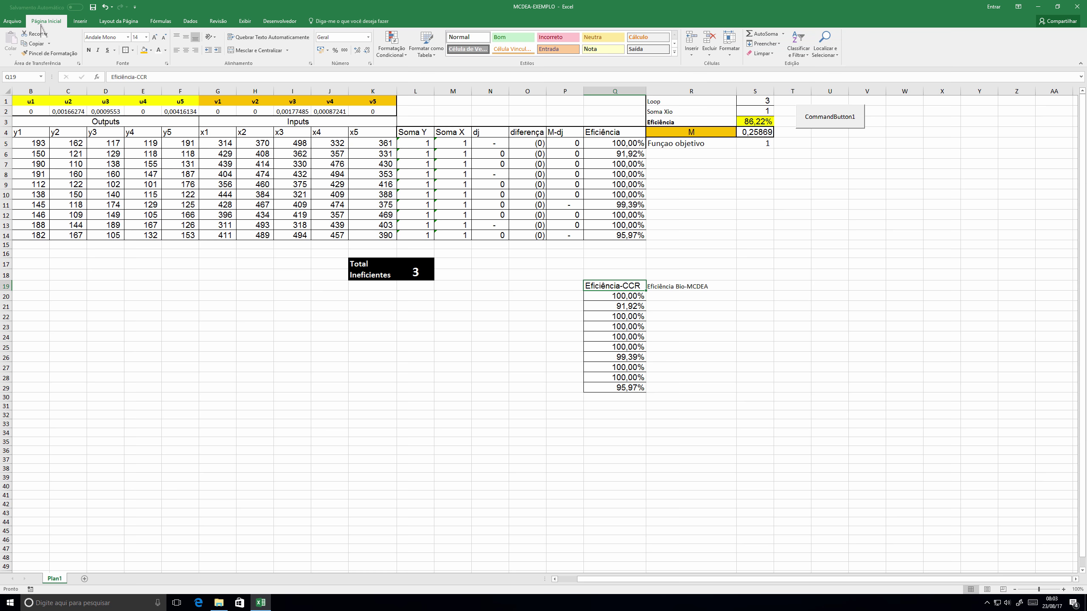
left_click(25, 56)
mouse_move(678, 287)
left_mouse_down()
mouse_move(683, 391)
mouse_move(635, 392)
mouse_move(695, 397)
left_mouse_up()
left_click(659, 332)
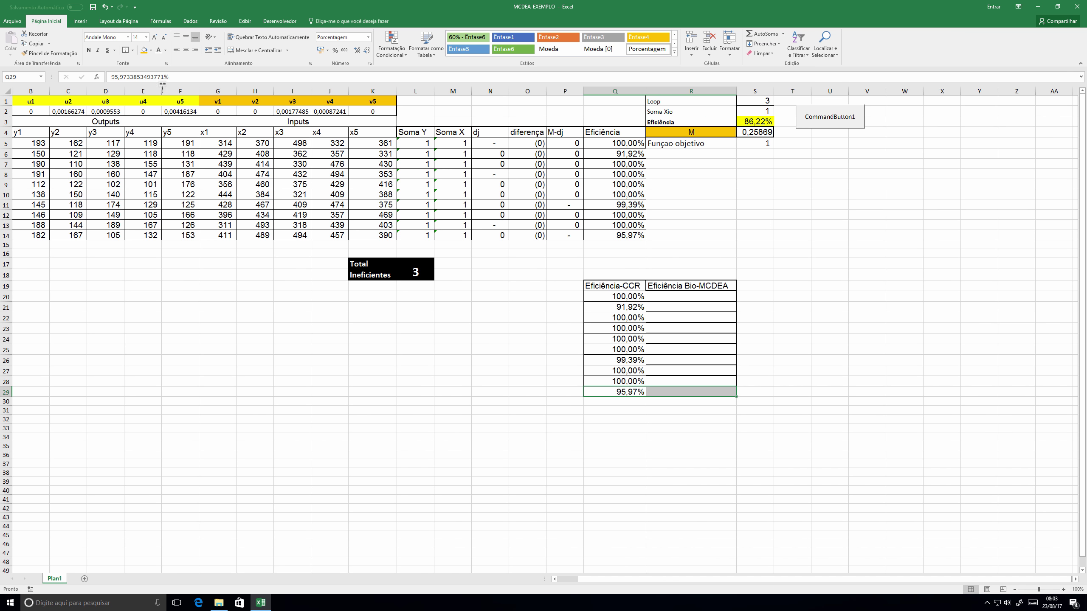
left_click(772, 154)
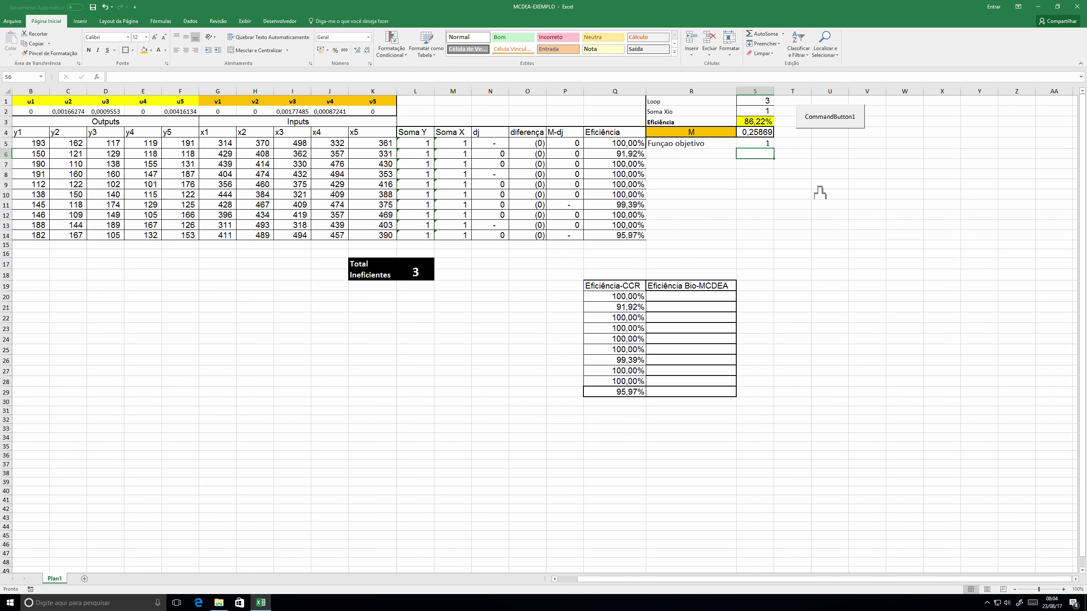
- Update the CommandButton1 macro to write the loop counter to S1 and copy S3 into column Q at row n + 4
key("alt+F11")
left_click_drag(739, 240, 834, 230)
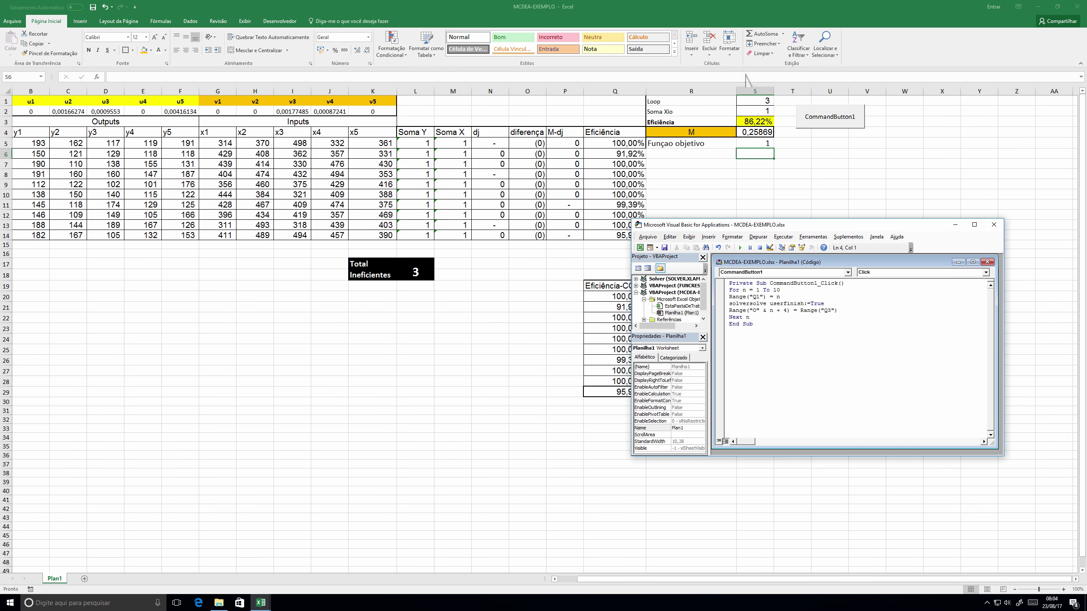
left_click(754, 297)
key("BackSpace")
type("Q")
left_click(835, 312)
key("Left")
key("BackSpace")
type("S")
left_click(994, 225)
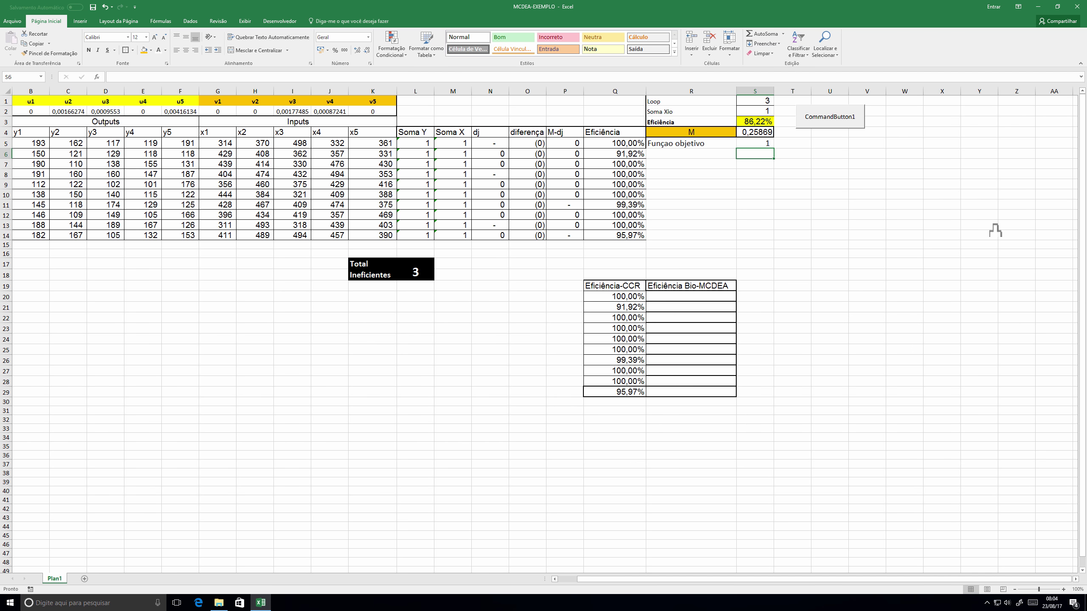
- Run the looped Solver macro and copy the efficiencies Q5:Q14 into R20:R29 under Eficiência Bio-MCDEA
left_click(832, 122)
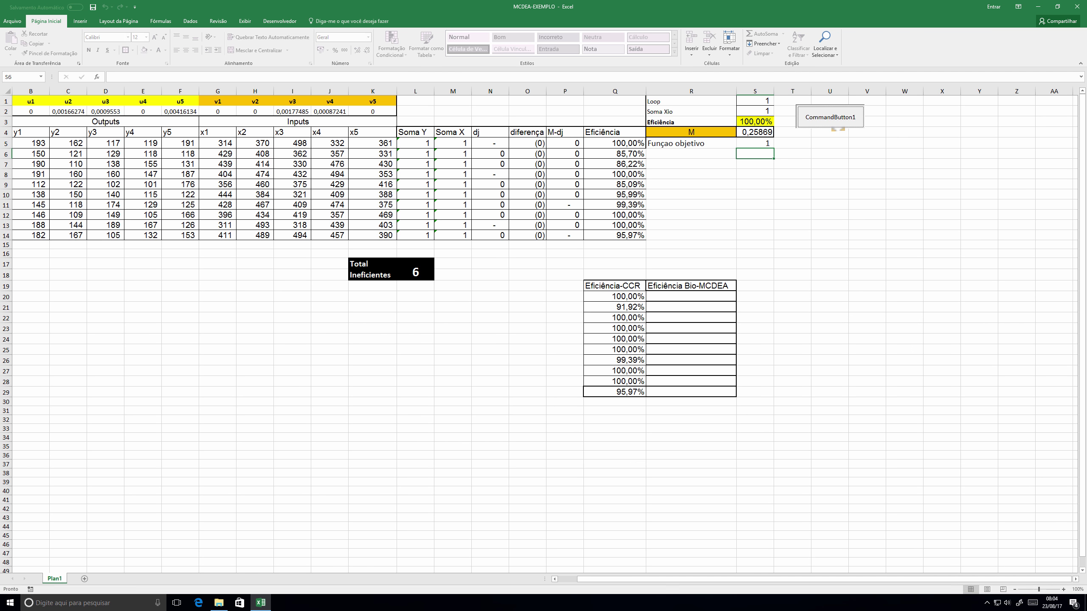
left_click_drag(621, 146, 624, 235)
key("ctrl+c")
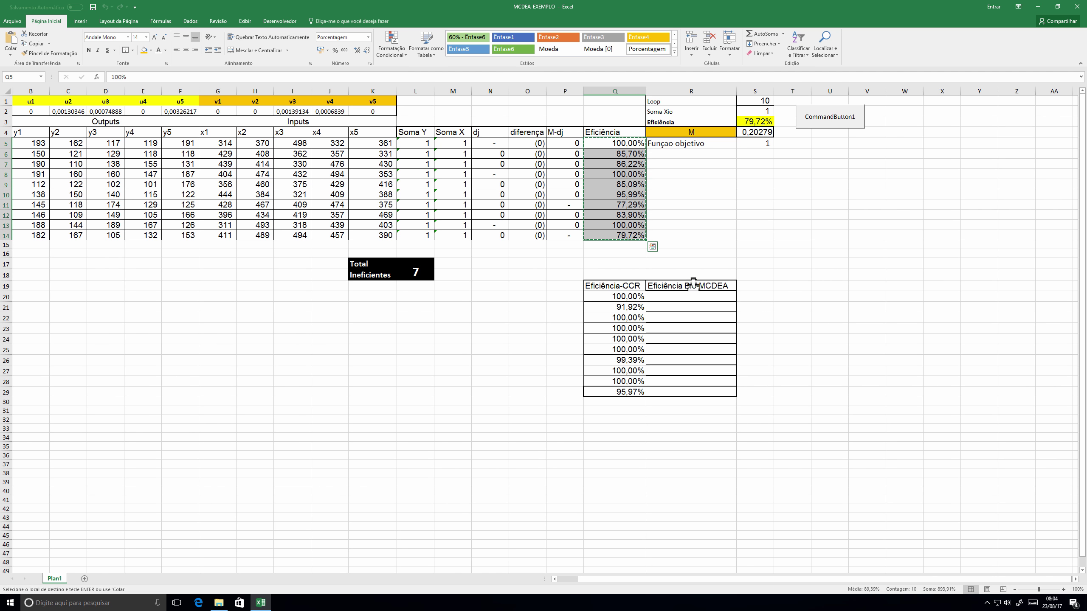
left_click(692, 297)
key("ctrl+v")
left_click(775, 297)
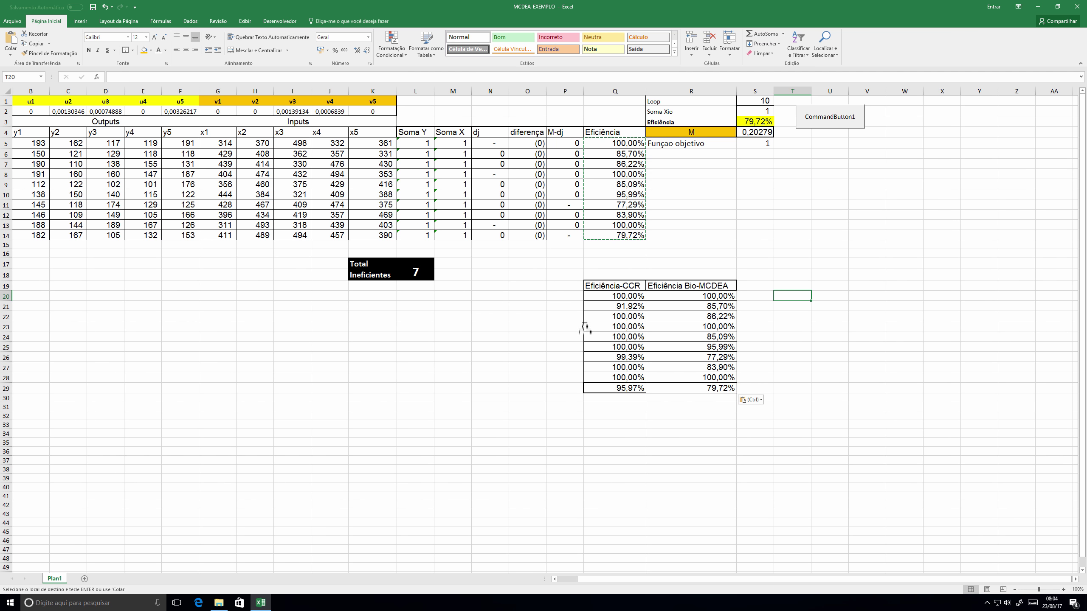
key("Escape")
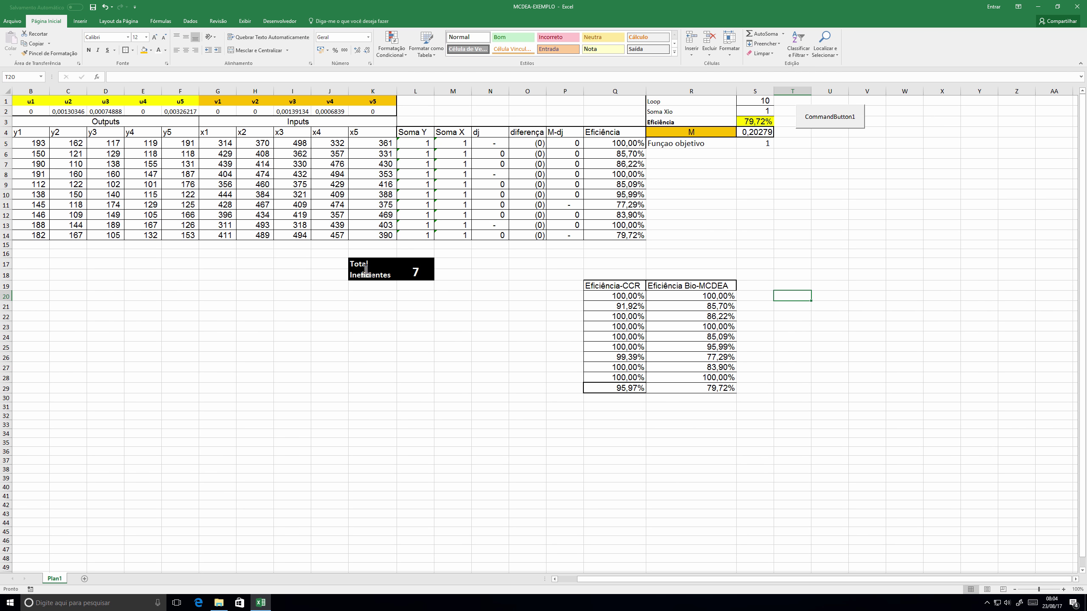
- Enter the label "Total de Ineficientes" in P30 and widen column P to fit it
left_click(558, 399)
left_click_drag(587, 96, 600, 97)
type("Tot")
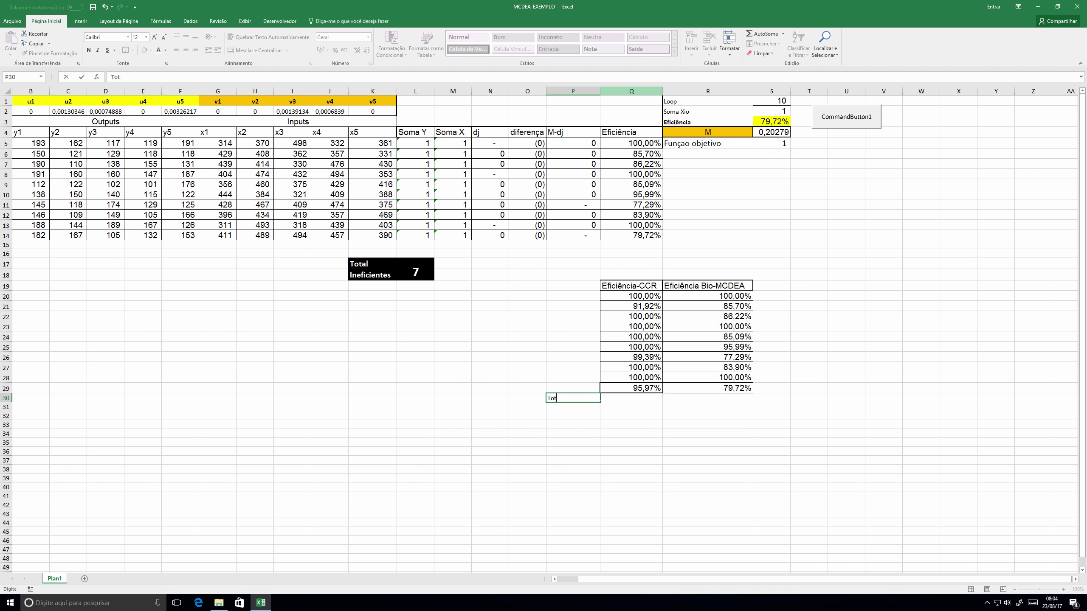
type("al de Ineficientes")
key("Return")
key("Right")
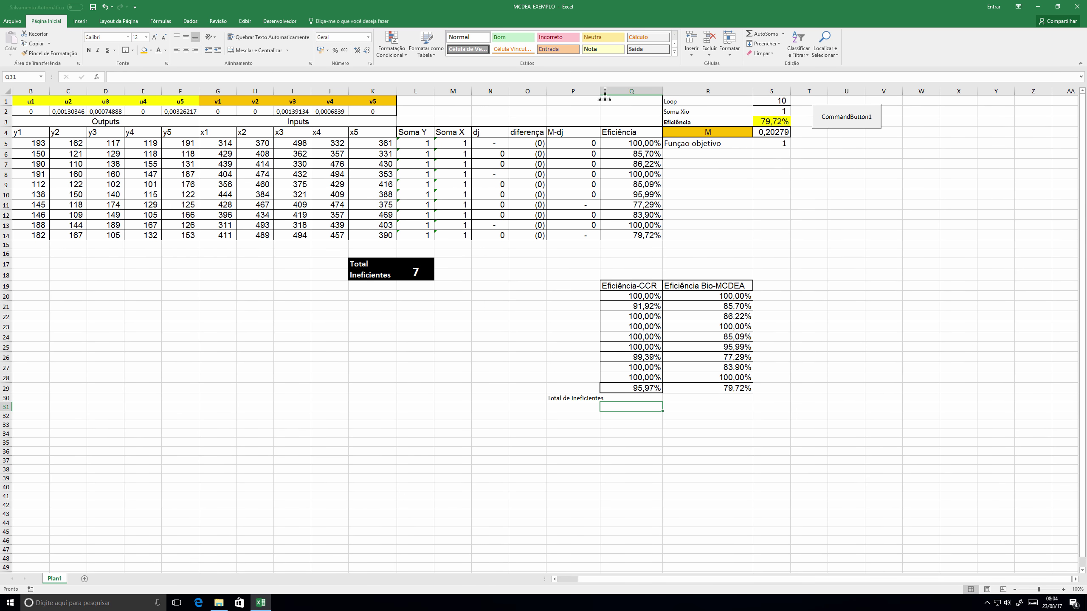
scroll(605, 91, "right", 1)
left_click_drag(563, 91, 580, 91)
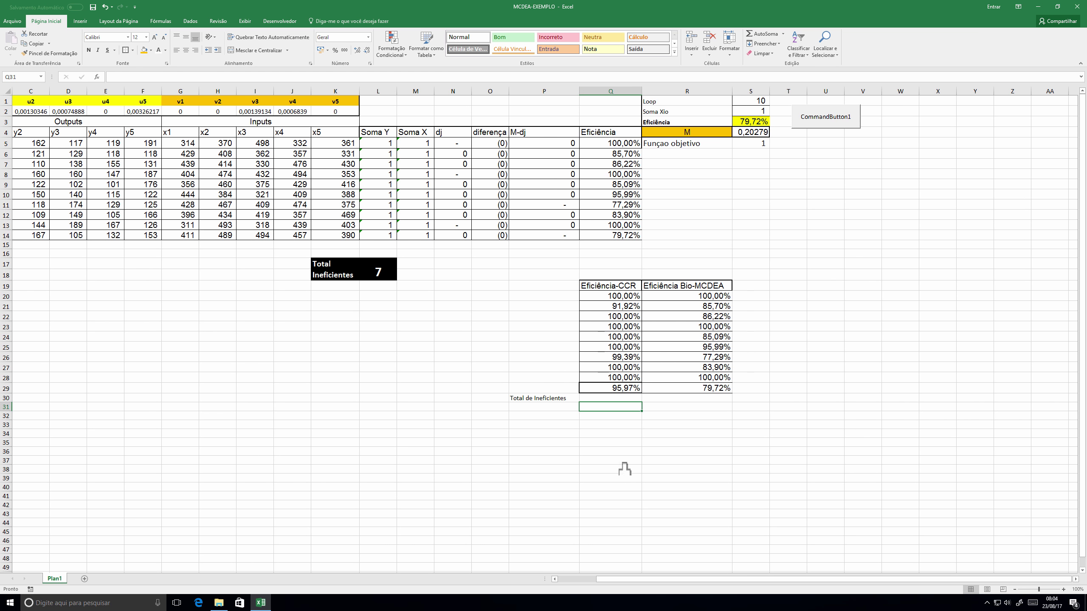
- Fill the total row P30:R30 with yellow and make it bold
left_click_drag(554, 398, 722, 398)
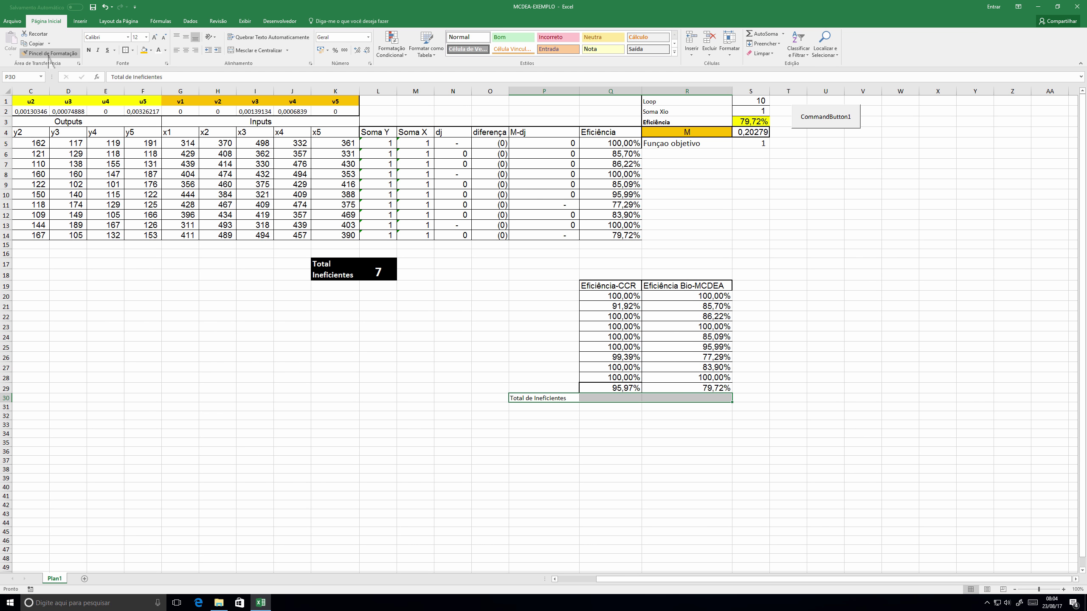
left_click(150, 50)
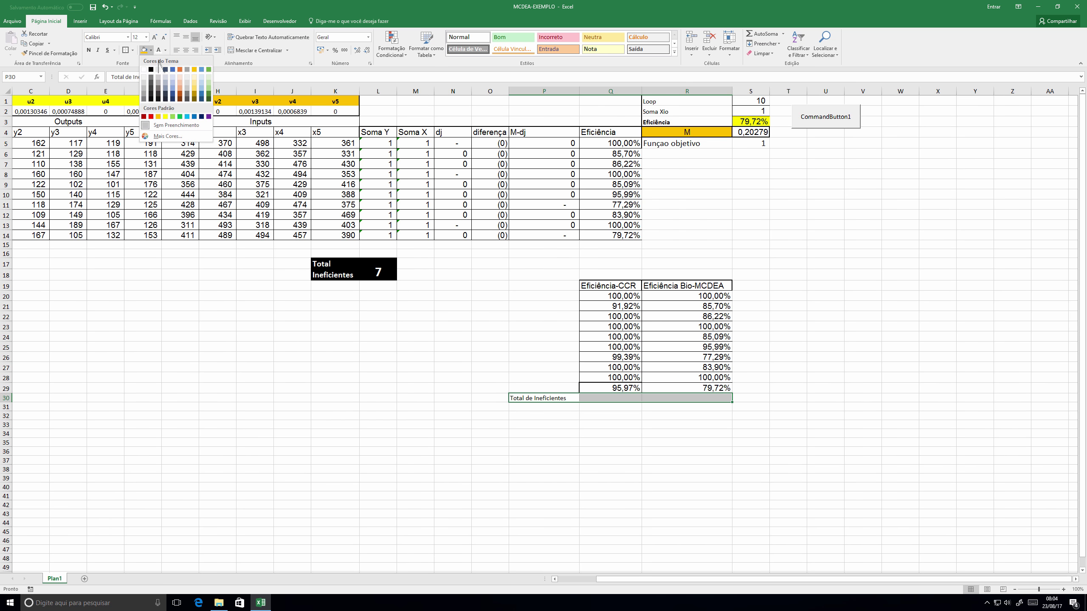
left_click(165, 116)
key("ctrl+n")
- Enter =CONT.SE(Q20:Q29;"<99,9999%") in Q30 to count the inefficient DMUs of the CCR column
left_click(618, 399)
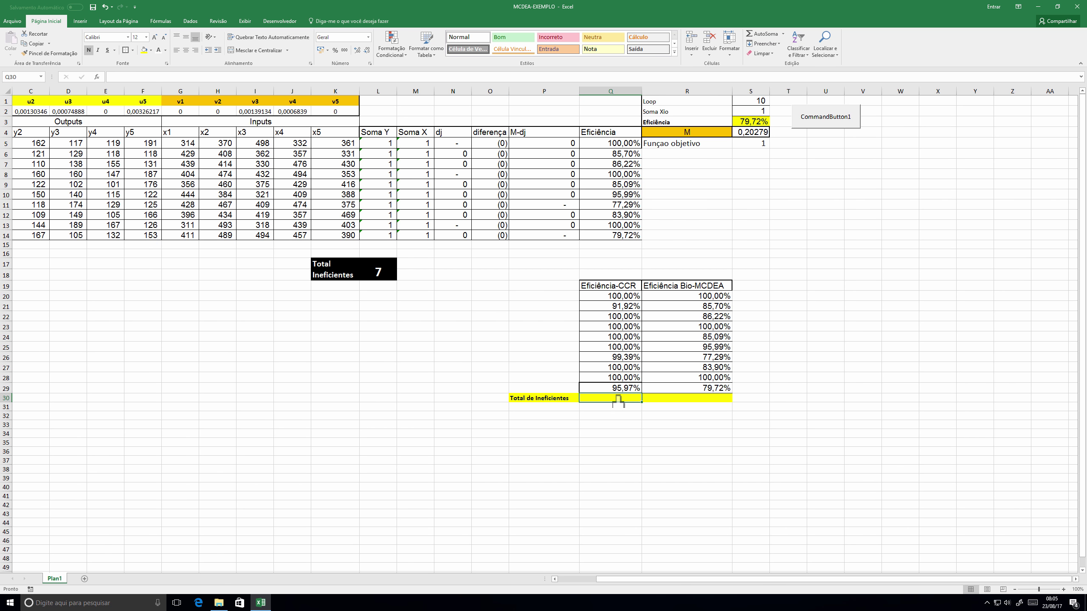
type("=cont")
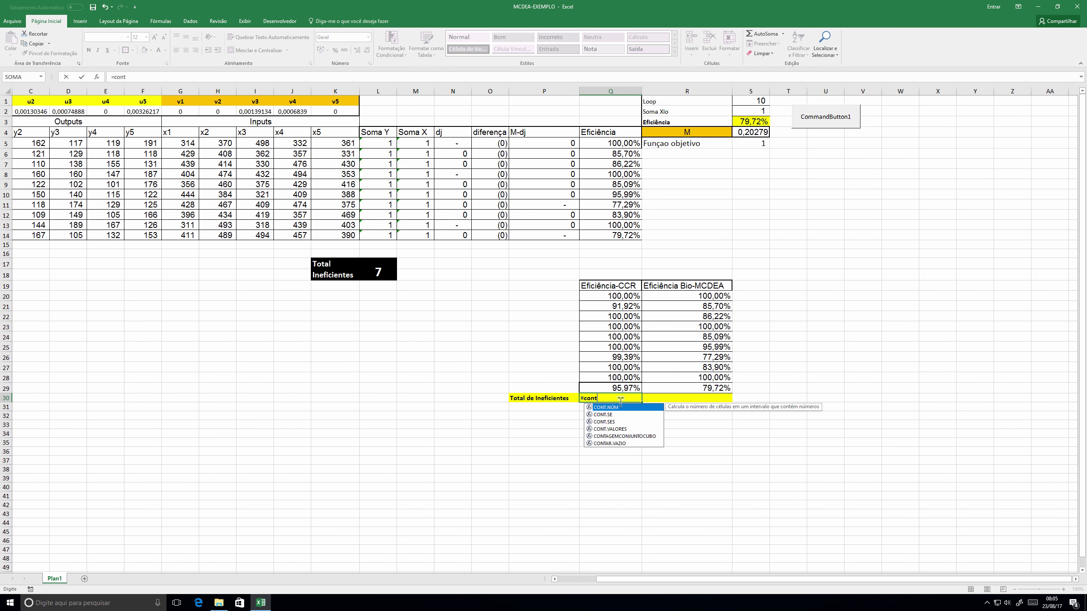
key("Down")
key("Tab")
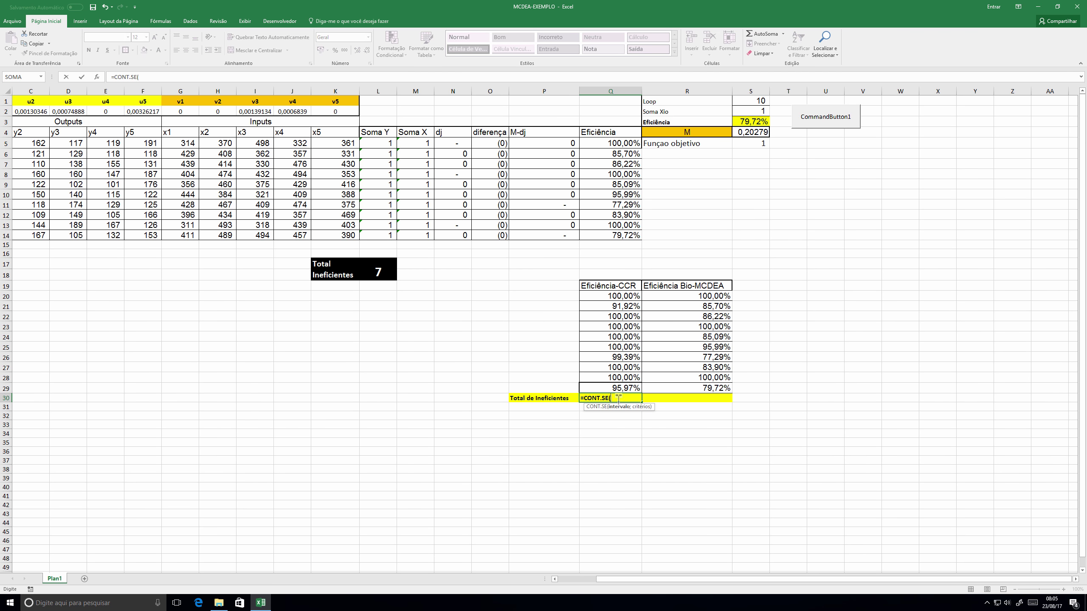
left_click(621, 297)
left_click_drag(622, 296, 624, 387)
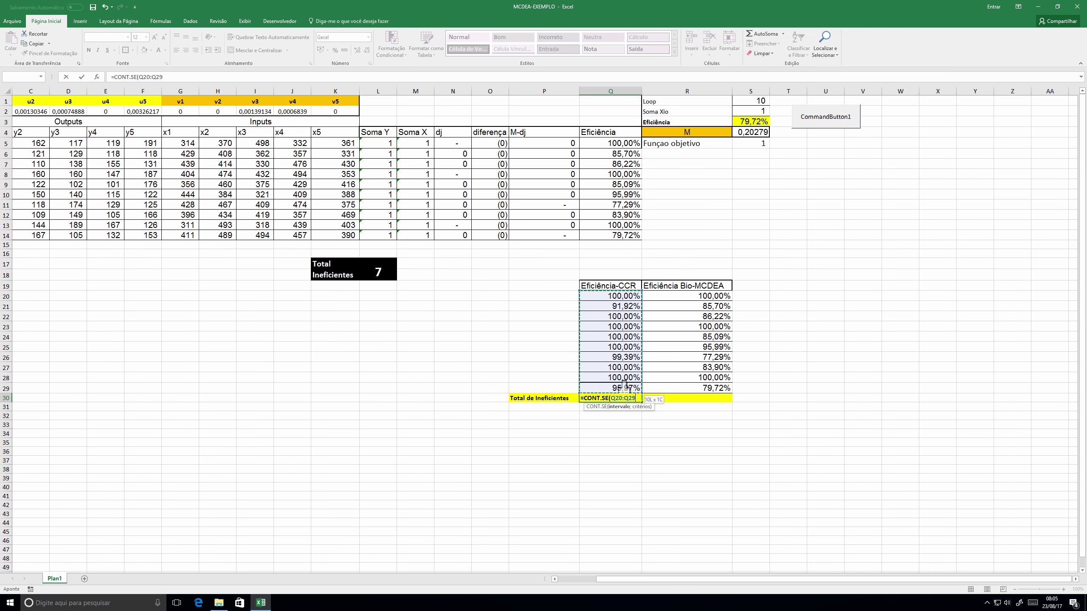
type(";\"<99,9999")
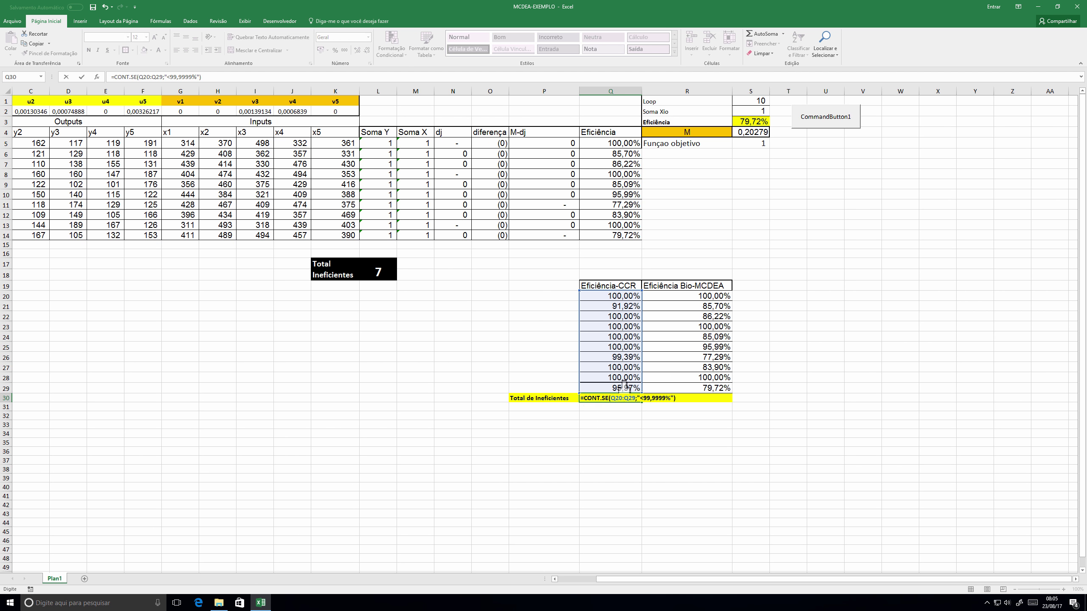
type("%\")")
key("Return")
- Extend the CONT.SE formula from Q30 to R30 for the Eficiência Bio-MCDEA column
left_click(709, 399)
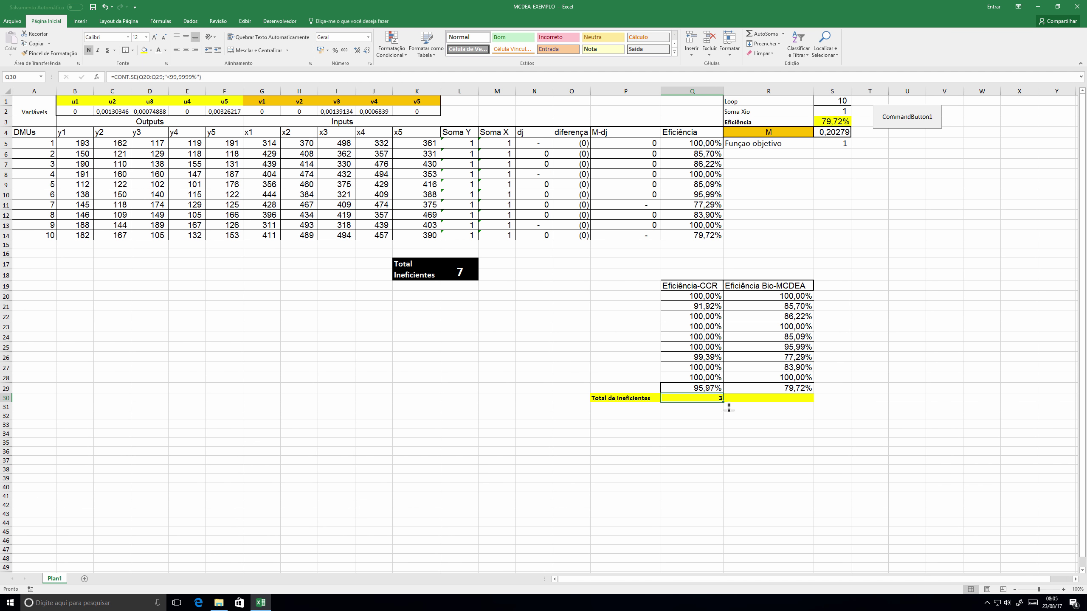
left_click_drag(728, 407, 781, 416)
left_click(766, 416)
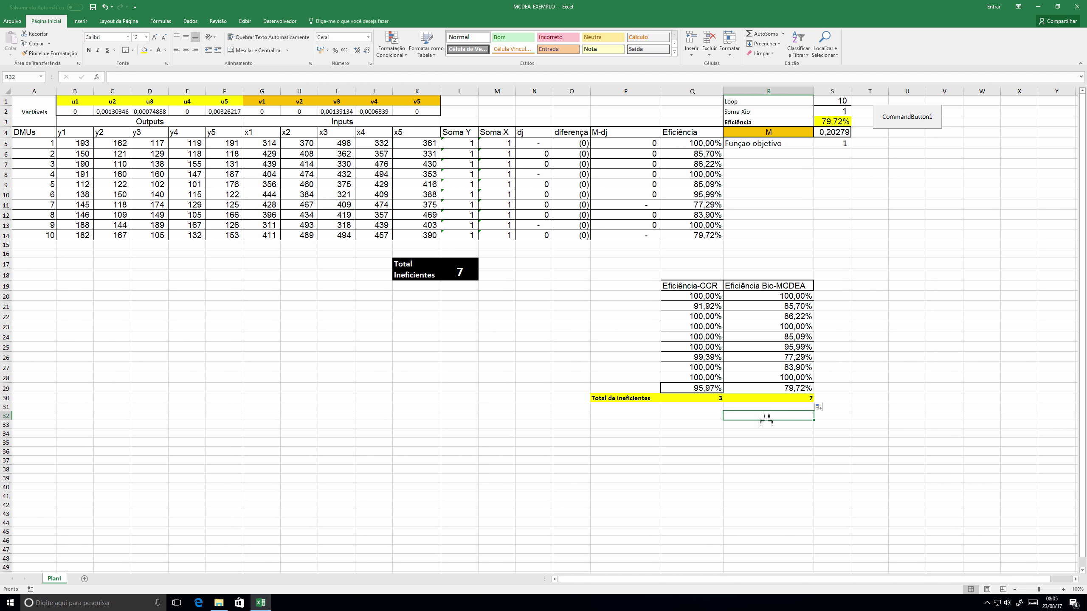
- Center the contents of the Total de Ineficientes row P30:R30
left_click_drag(599, 398, 759, 399)
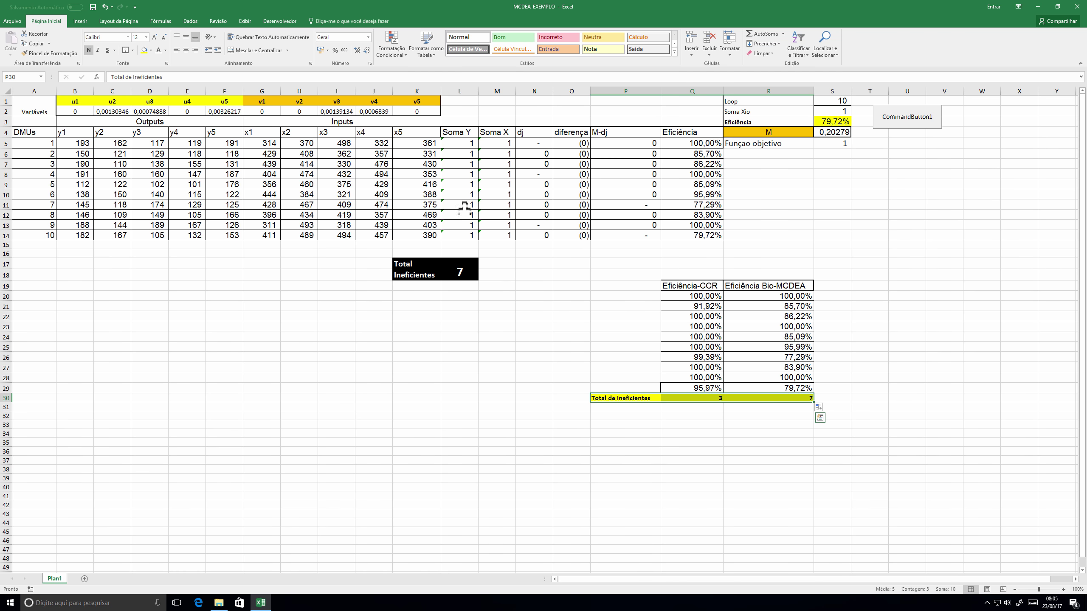
left_click(186, 50)
left_click(748, 439)
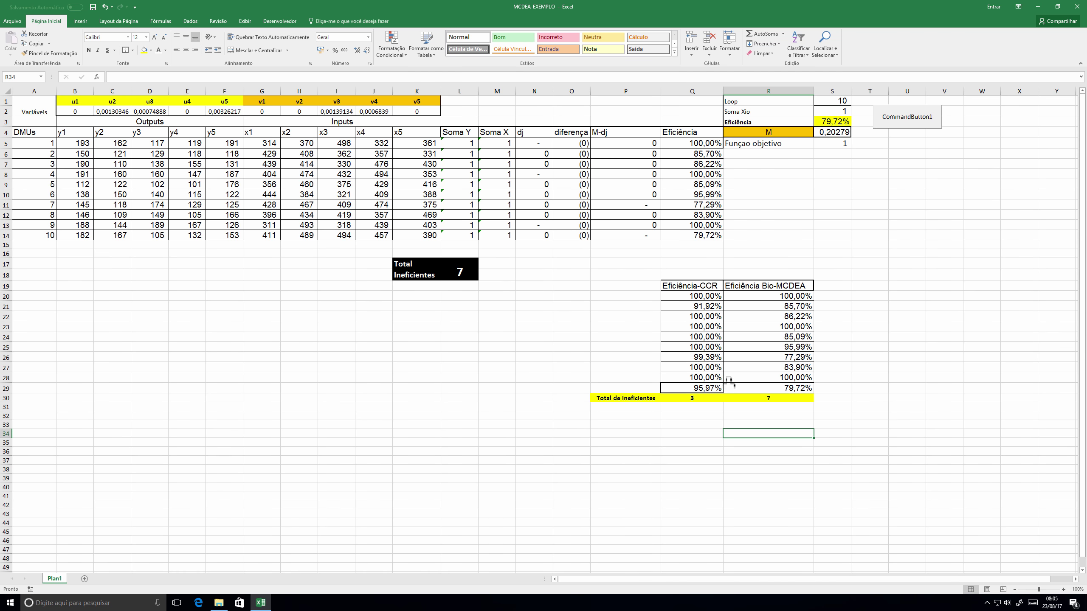
- Switch from Excel to the MCDEA-MESTRADO presentation in PowerPoint
key("ctrl+Left")
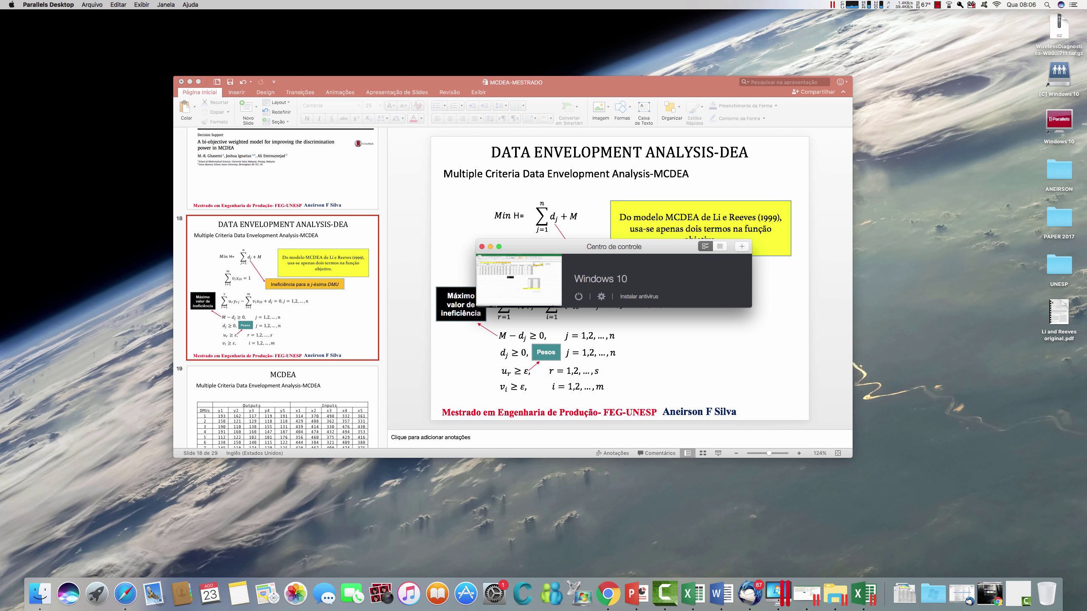